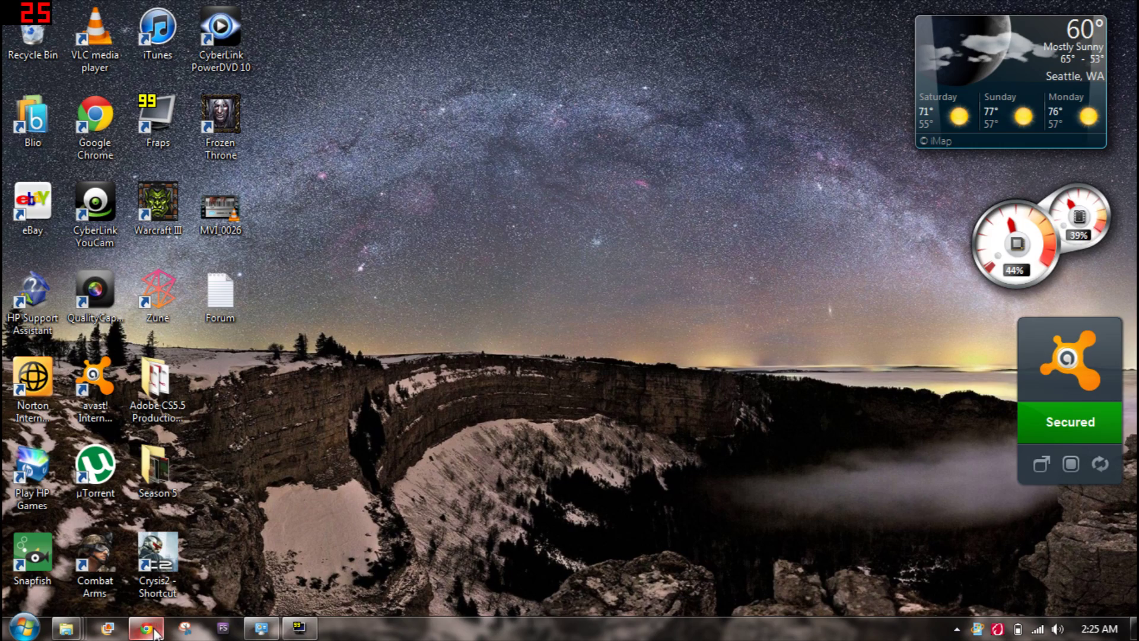
- Bring back the groovyPost article in Chrome and scroll past the resolution list to Step 1
left_click(147, 630)
scroll(736, 136, "up", 5)
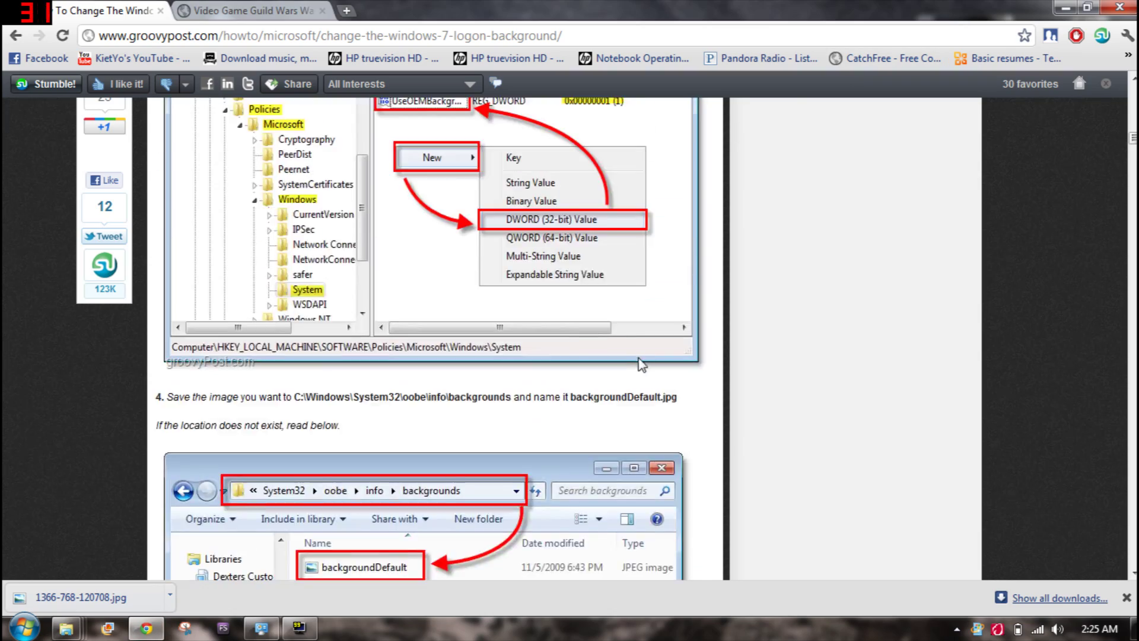
scroll(639, 365, "up", 5)
scroll(639, 365, "up", 5)
scroll(639, 365, "up", 5)
scroll(639, 365, "down", 2)
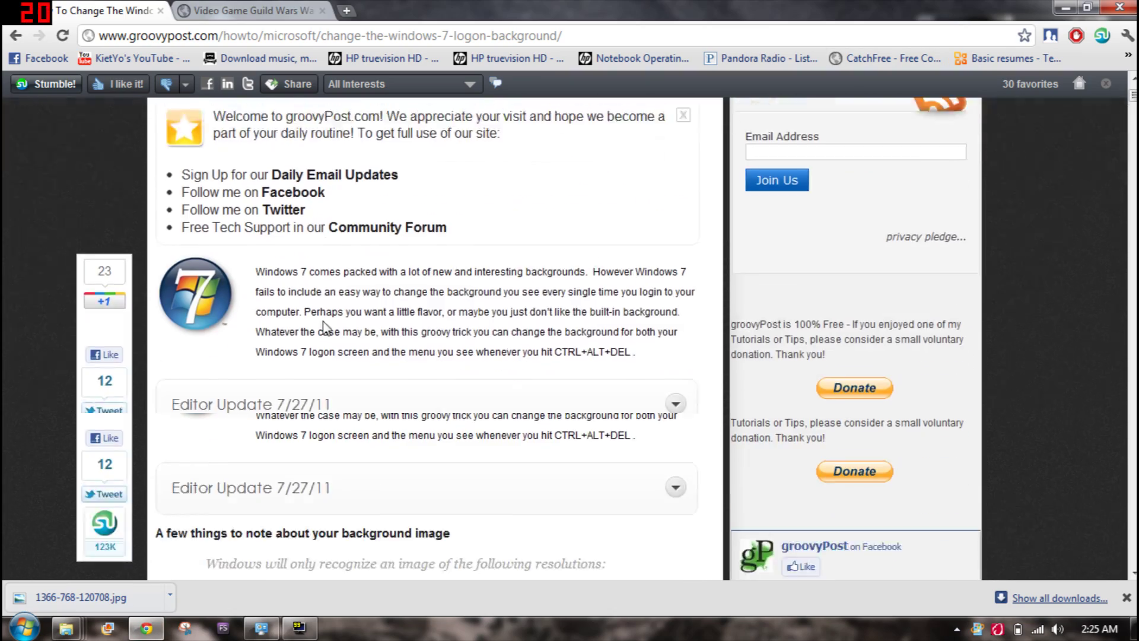
scroll(403, 321, "down", 2)
scroll(345, 402, "down", 1)
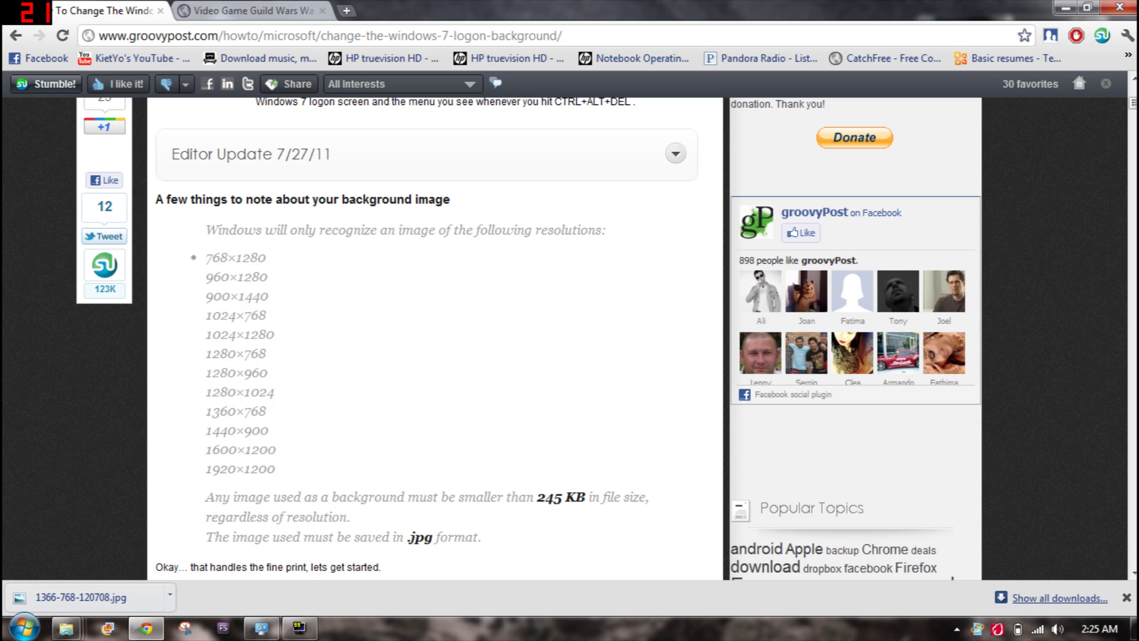
left_click_drag(276, 469, 206, 257)
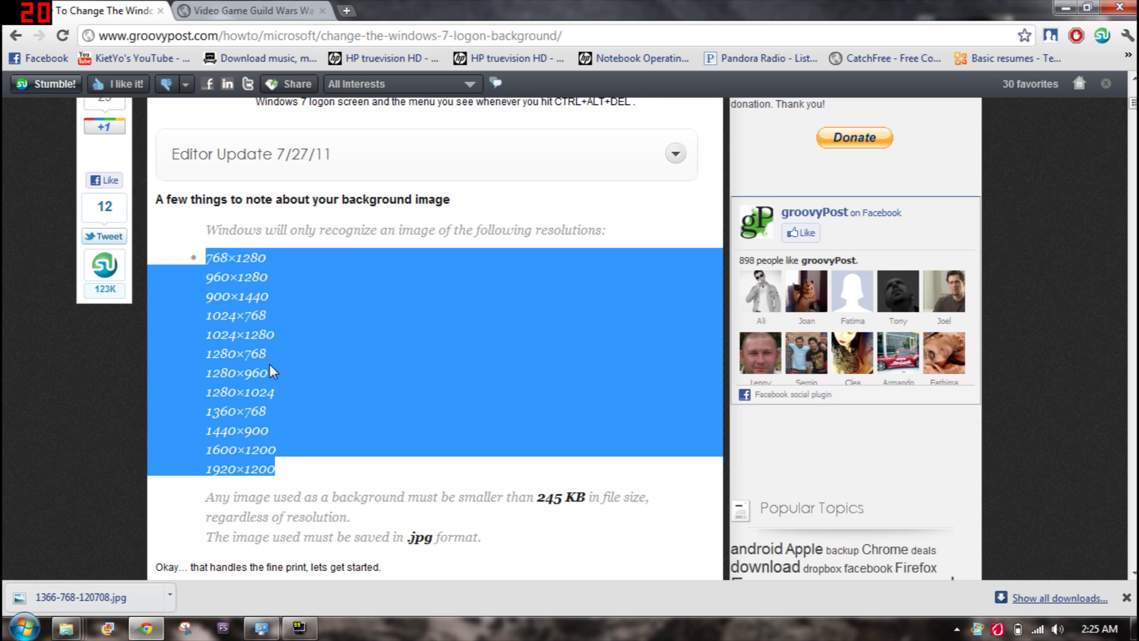
left_click(334, 370)
scroll(334, 369, "down", 1)
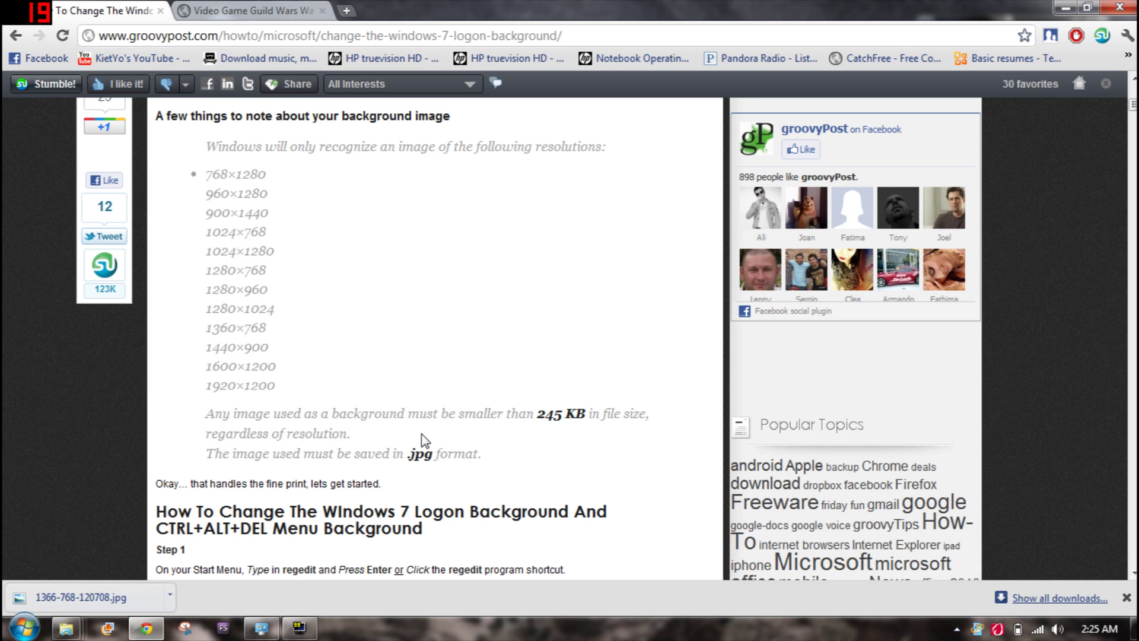
scroll(422, 440, "down", 1)
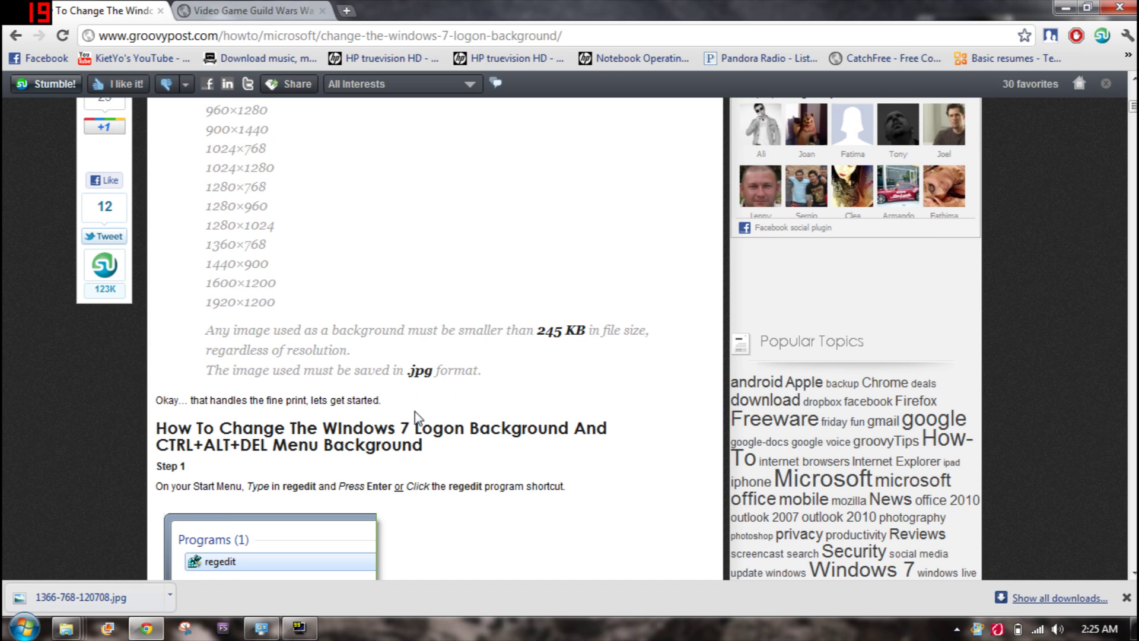
scroll(414, 411, "down", 2)
scroll(407, 345, "up", 2)
scroll(373, 343, "down", 2)
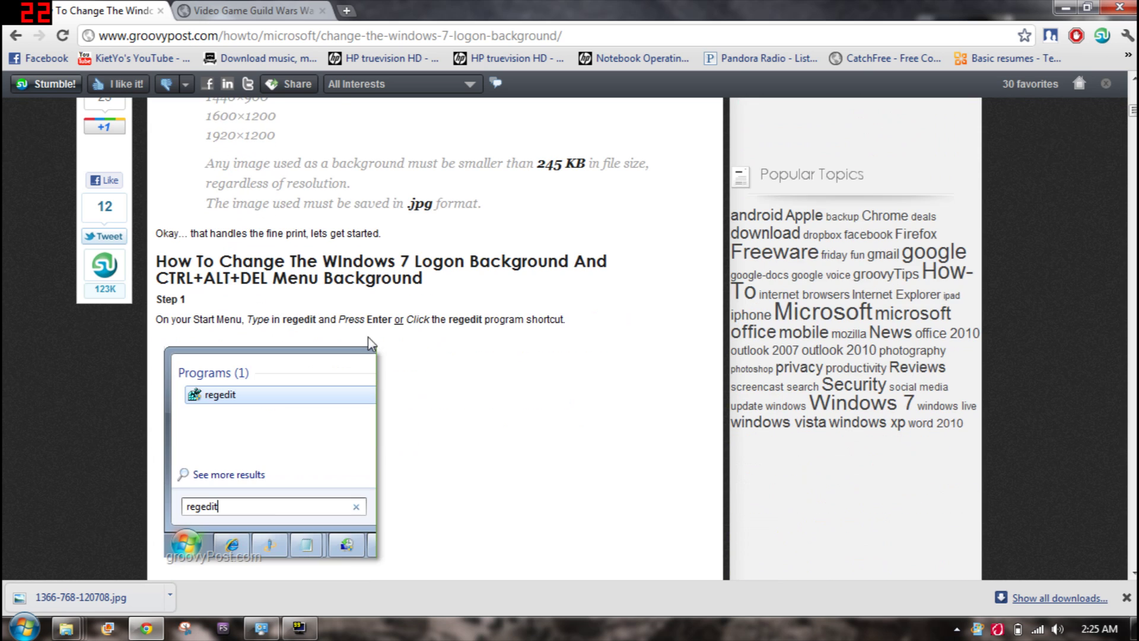
- Launch regedit from the Start menu's Run dialog
left_click(23, 627)
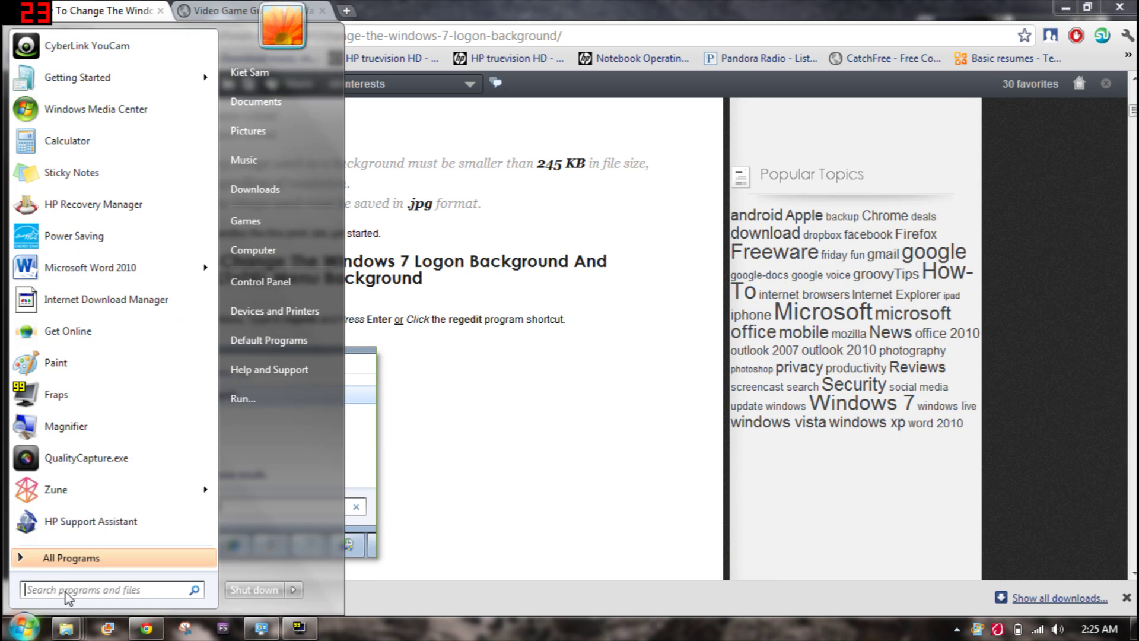
left_click(257, 400)
mouse_move(186, 436)
left_mouse_down()
mouse_move(674, 274)
mouse_move(702, 239)
left_mouse_up()
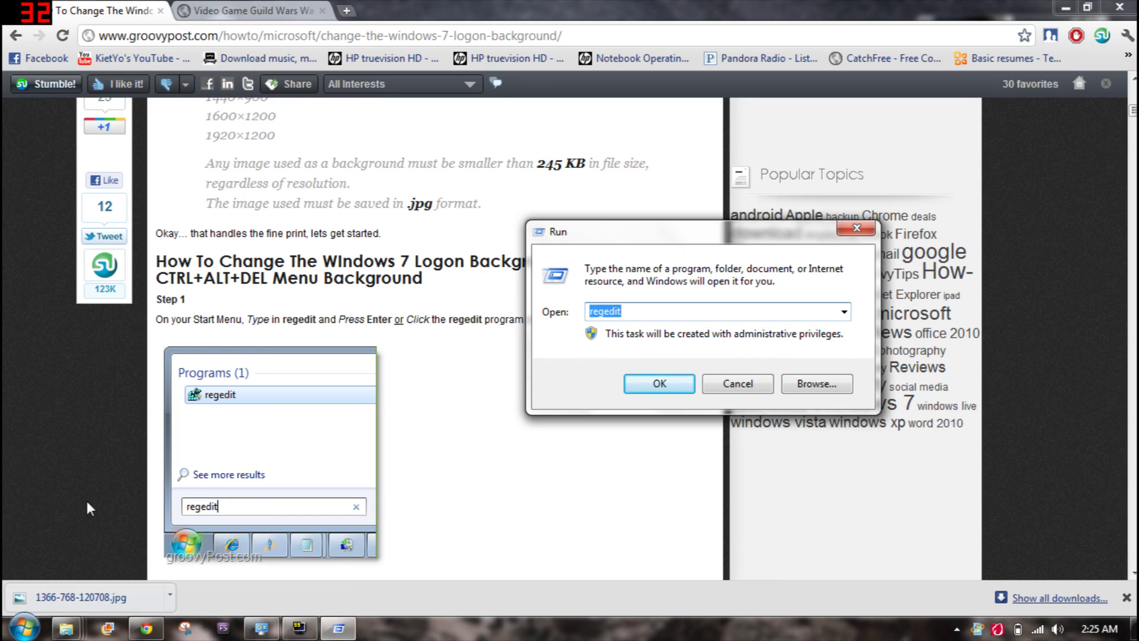
left_click(23, 627)
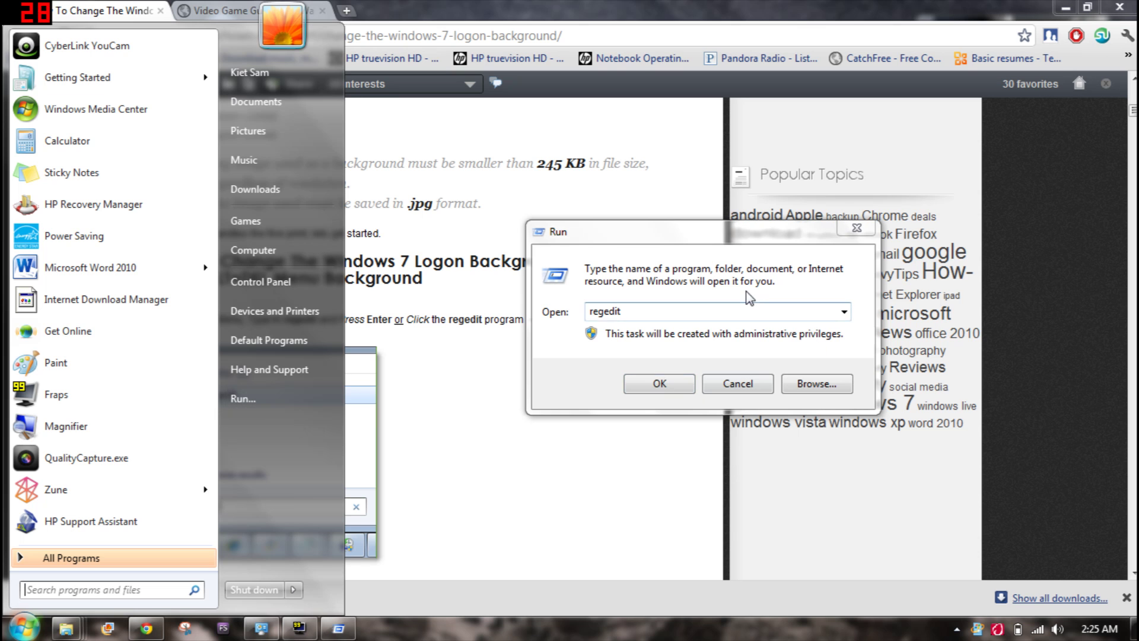
left_click(623, 311)
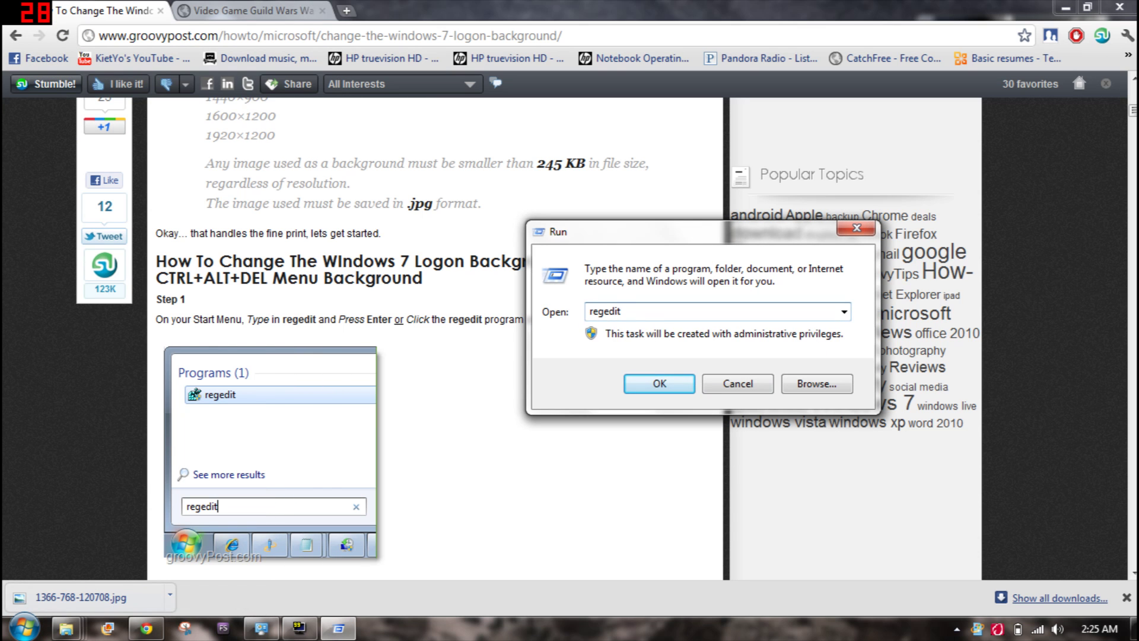
left_click(662, 390)
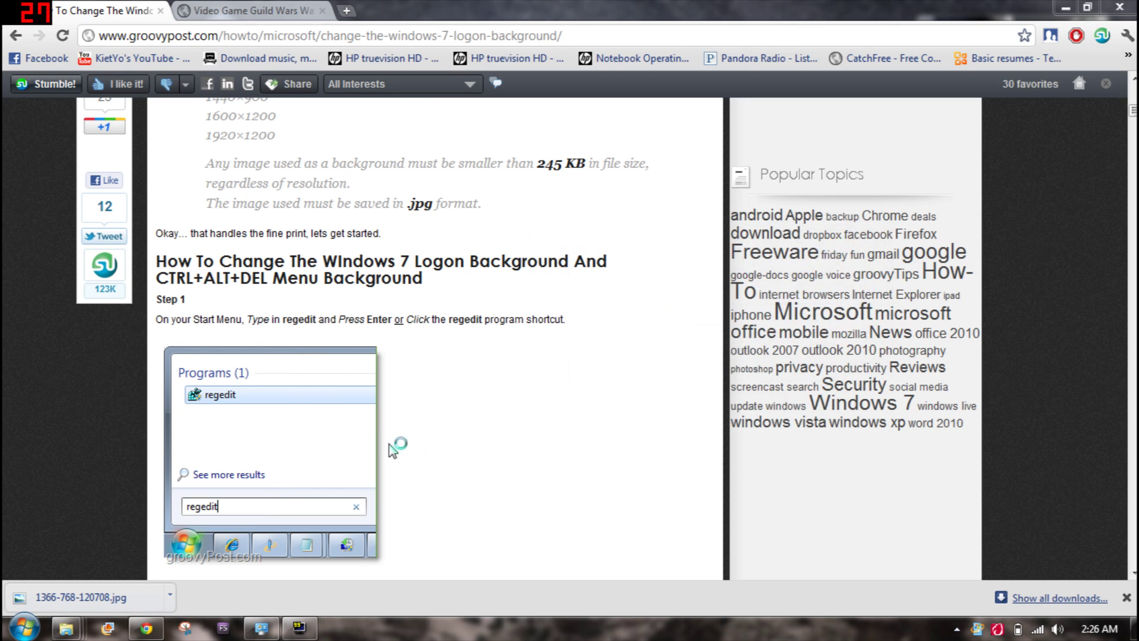
mouse_move(392, 140)
left_mouse_down()
mouse_move(398, 153)
mouse_move(806, 178)
mouse_move(796, 160)
left_mouse_up()
left_click_drag(676, 357, 677, 228)
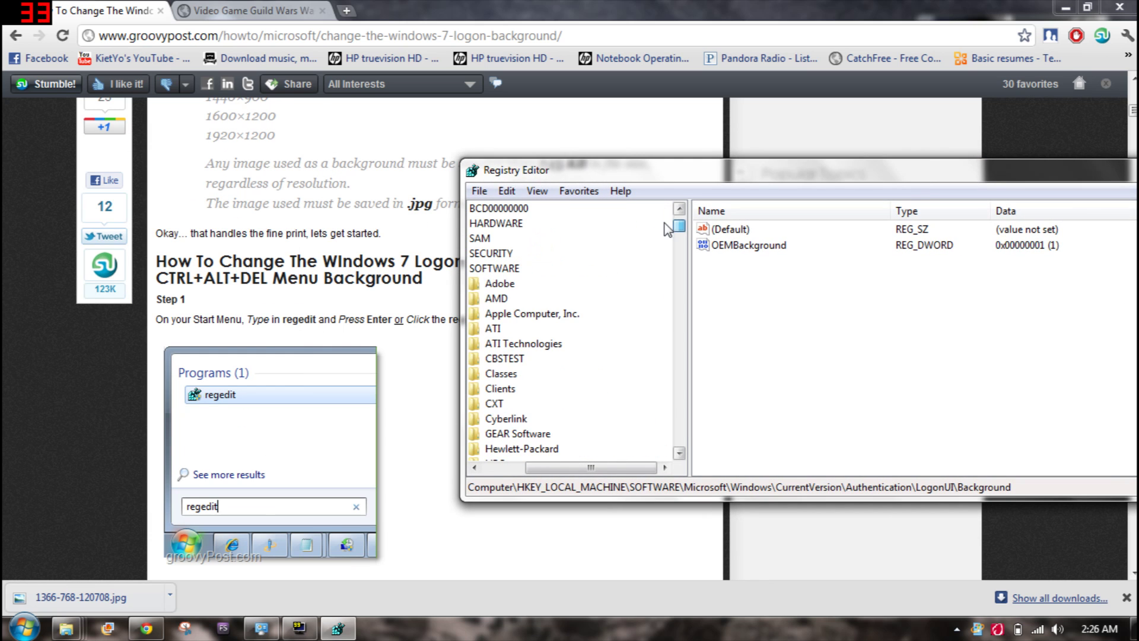
- Navigate to HKLM\SOFTWARE\Microsoft\Windows\CurrentVersion\Authentication\LogonUI\Background
left_click_drag(592, 470, 534, 470)
scroll(635, 373, "up", 4)
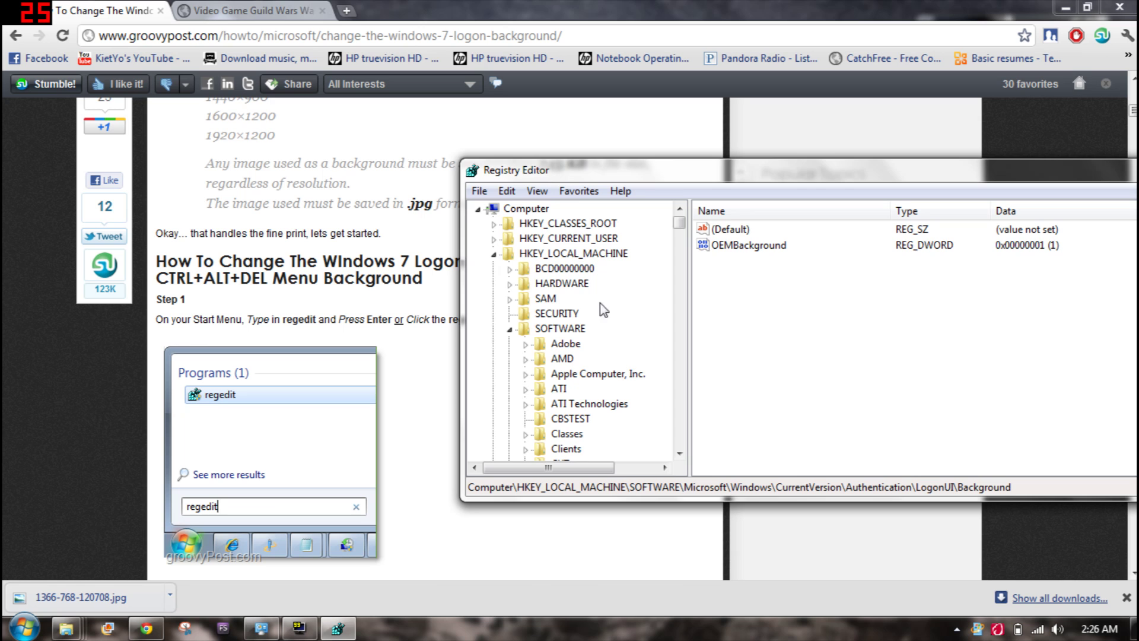
left_click(577, 255)
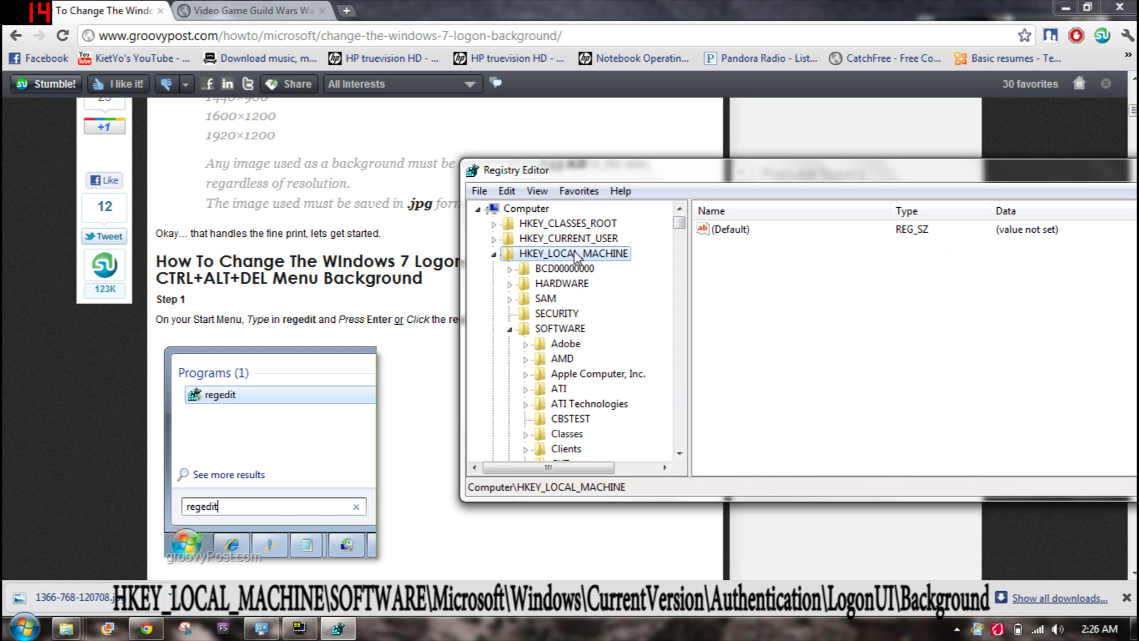
left_click(570, 331)
scroll(574, 357, "down", 3)
scroll(577, 372, "down", 1)
scroll(577, 373, "down", 1)
scroll(578, 371, "down", 1)
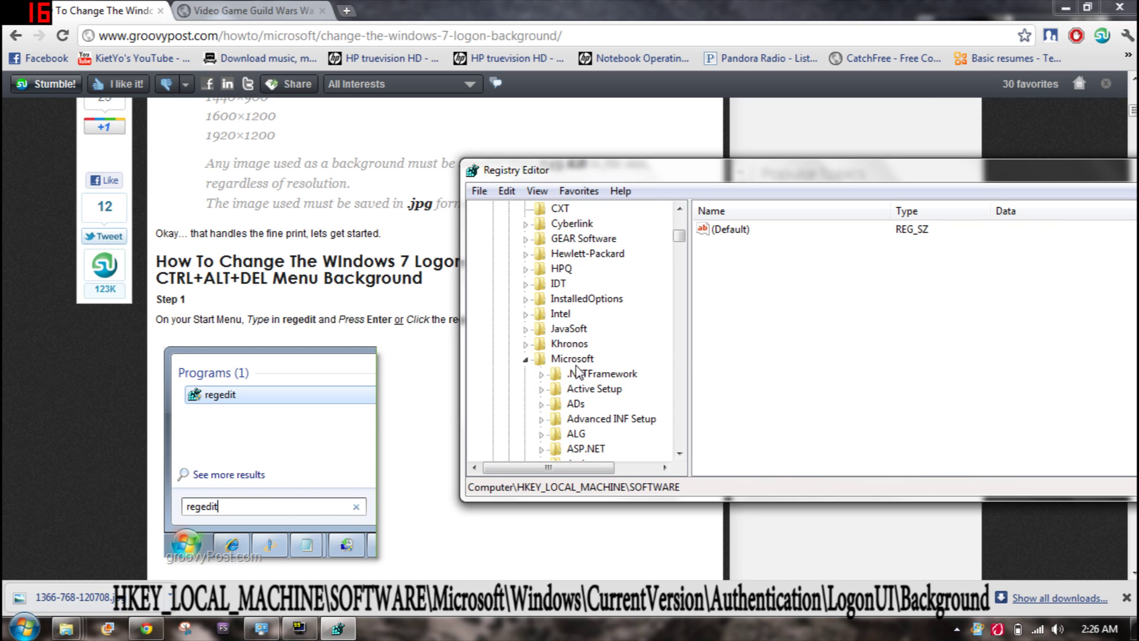
left_click(576, 365)
scroll(578, 373, "down", 2)
scroll(614, 412, "down", 3)
scroll(614, 412, "down", 3)
scroll(611, 408, "down", 4)
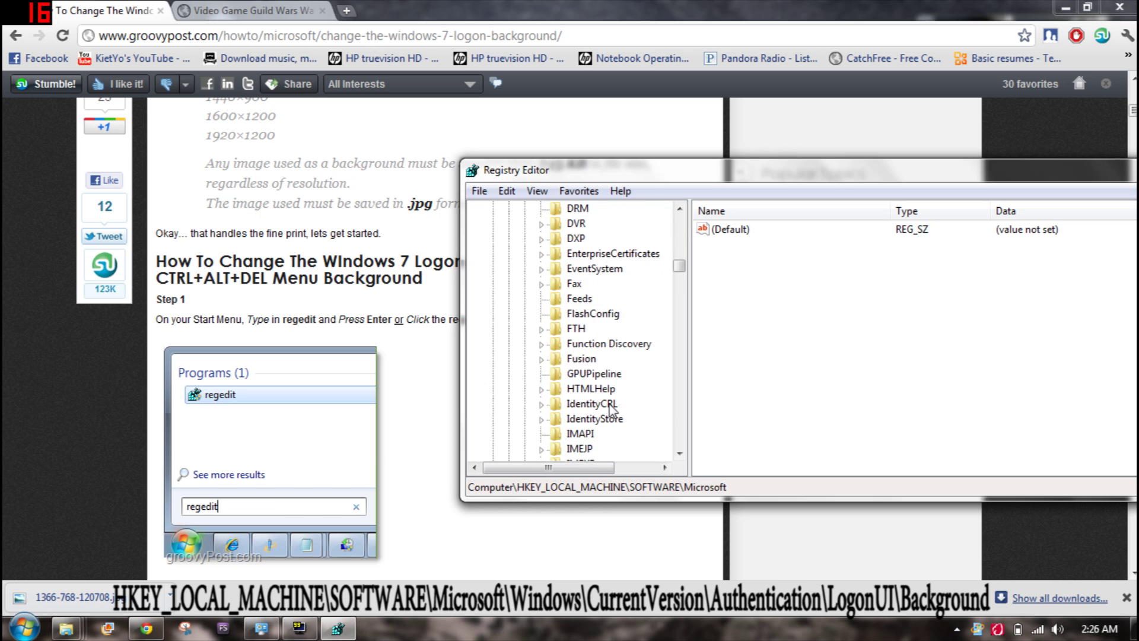
scroll(611, 408, "down", 3)
scroll(609, 401, "down", 5)
scroll(609, 403, "down", 4)
scroll(607, 406, "down", 5)
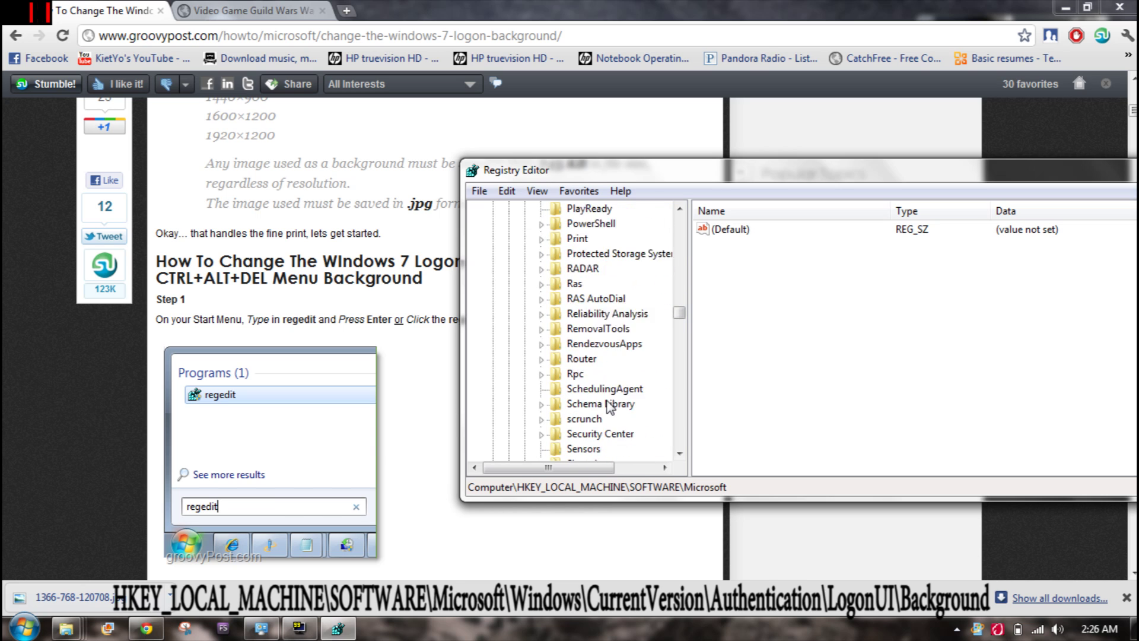
scroll(608, 406, "down", 4)
scroll(608, 406, "down", 6)
scroll(608, 406, "down", 1)
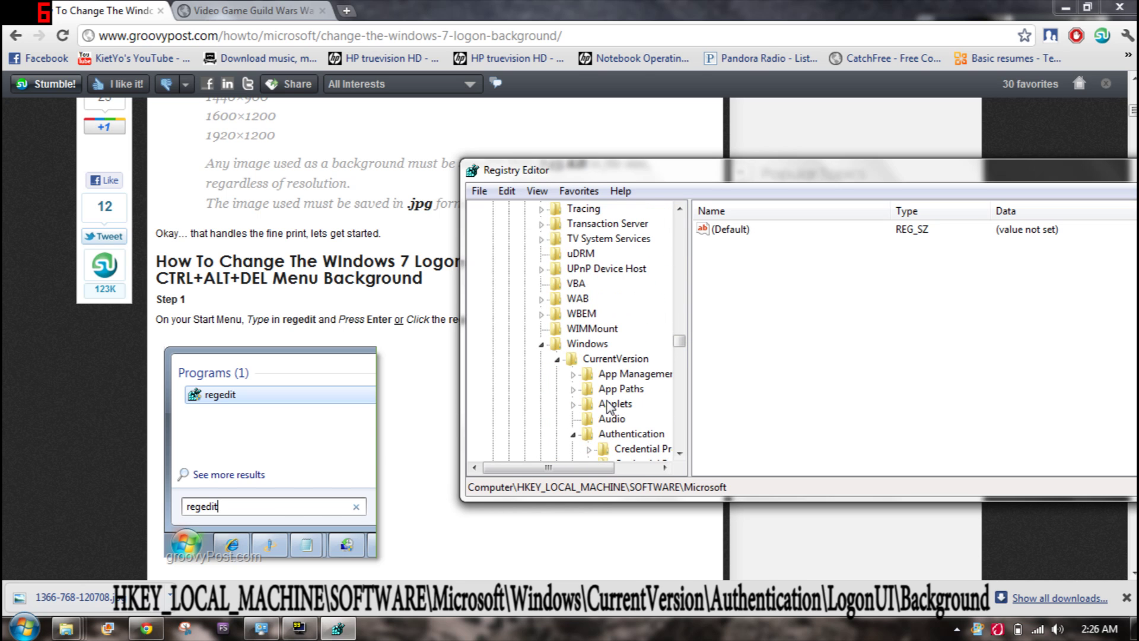
left_click(585, 345)
scroll(584, 347, "down", 1)
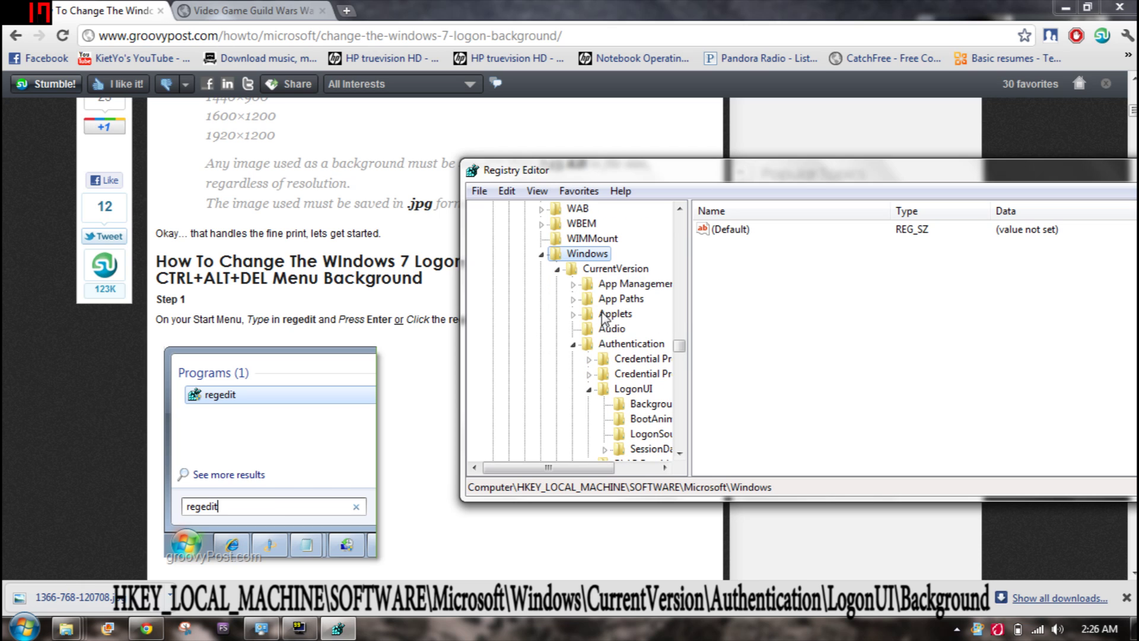
scroll(602, 321, "down", 1)
scroll(641, 340, "down", 1)
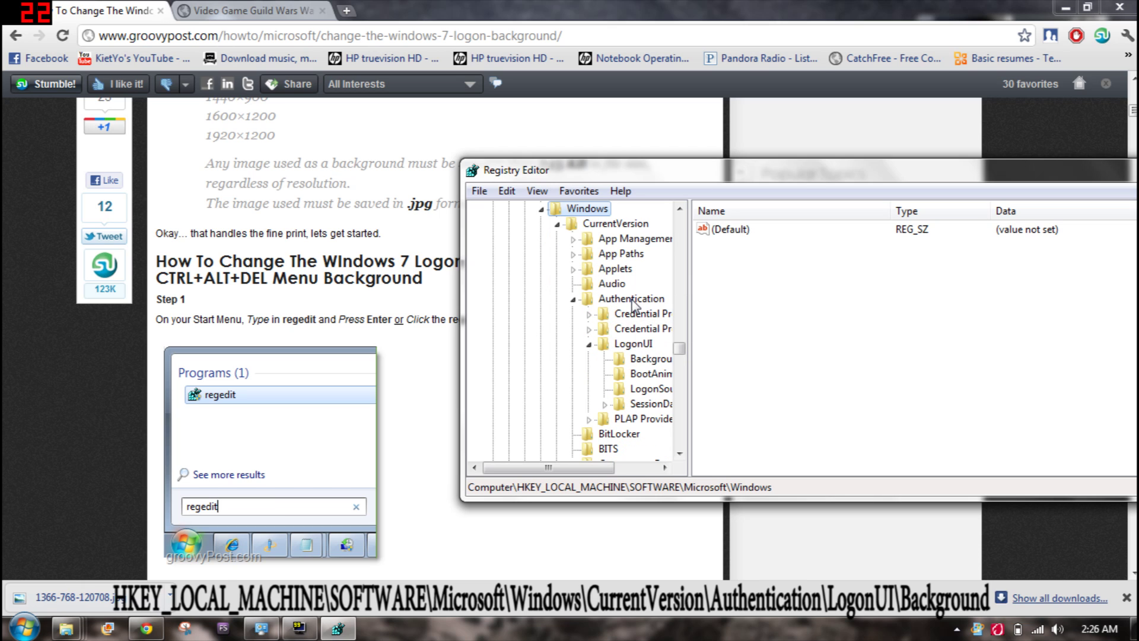
left_click(634, 306)
left_click(632, 347)
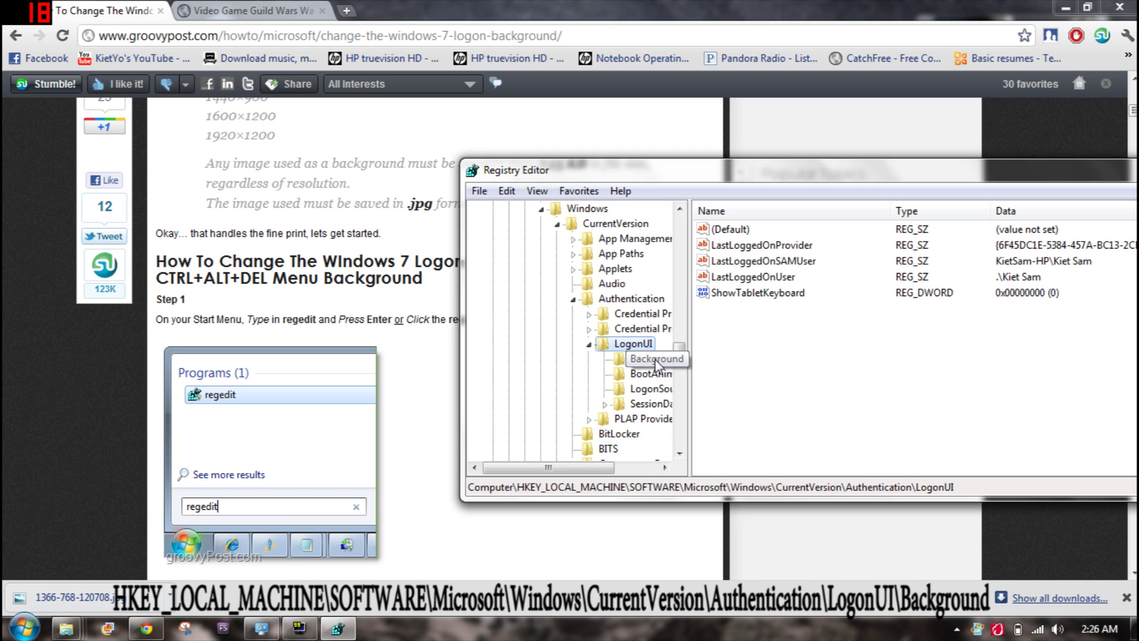
scroll(655, 378, "down", 2)
left_click(649, 269)
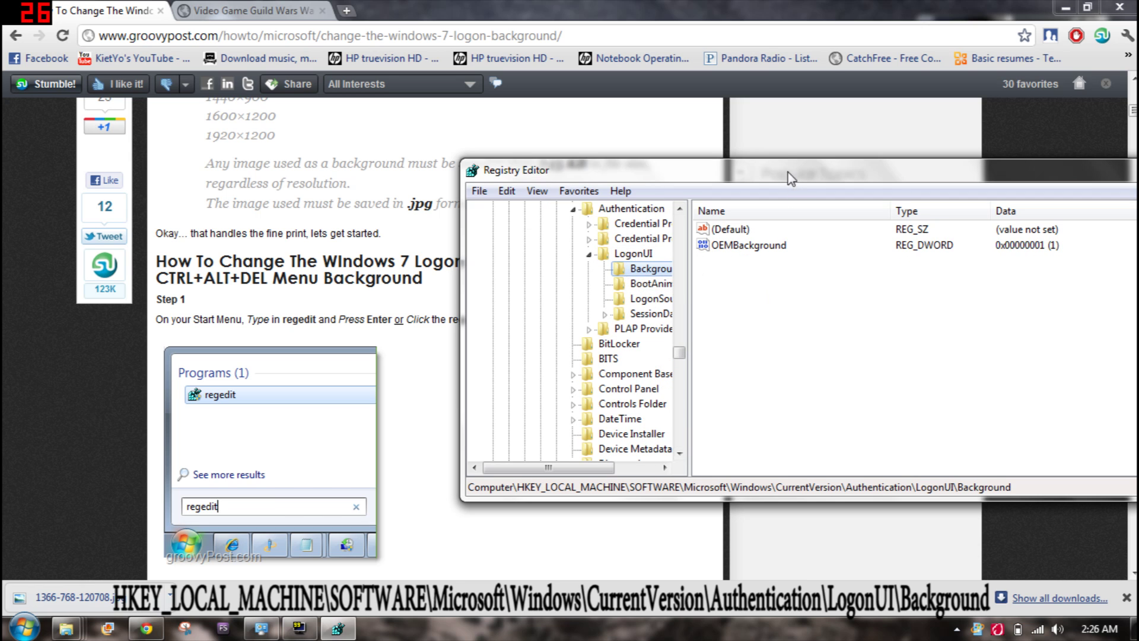
mouse_move(750, 158)
left_mouse_down()
mouse_move(544, 126)
mouse_move(349, 117)
left_mouse_up()
- Confirm the OEMBackground value stays at 1
double_click(511, 189)
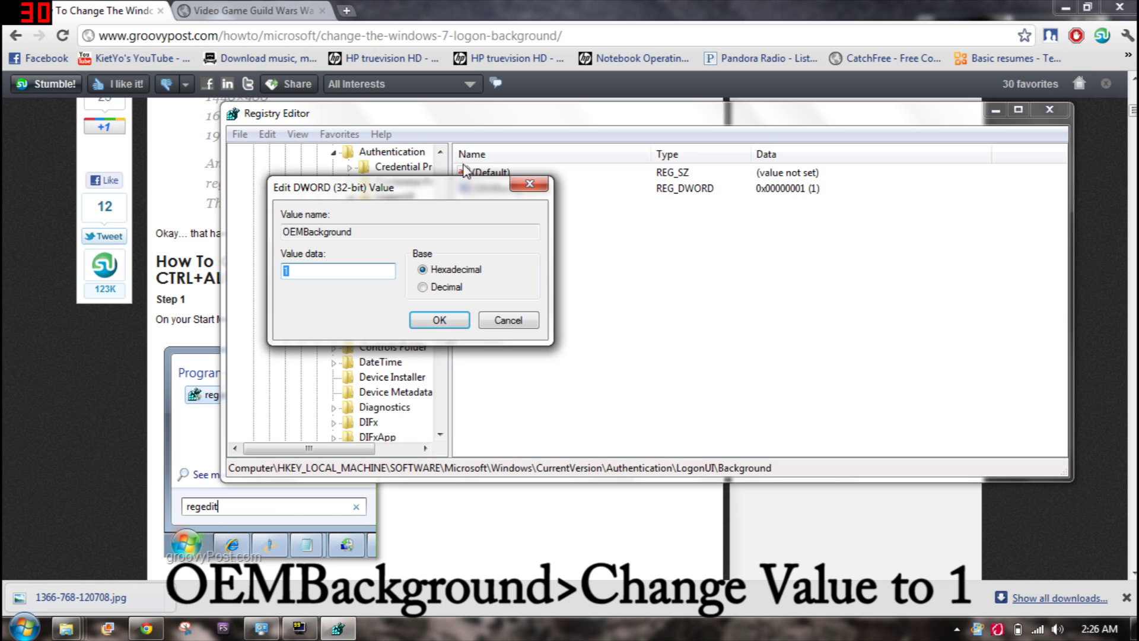
left_click_drag(473, 185, 744, 187)
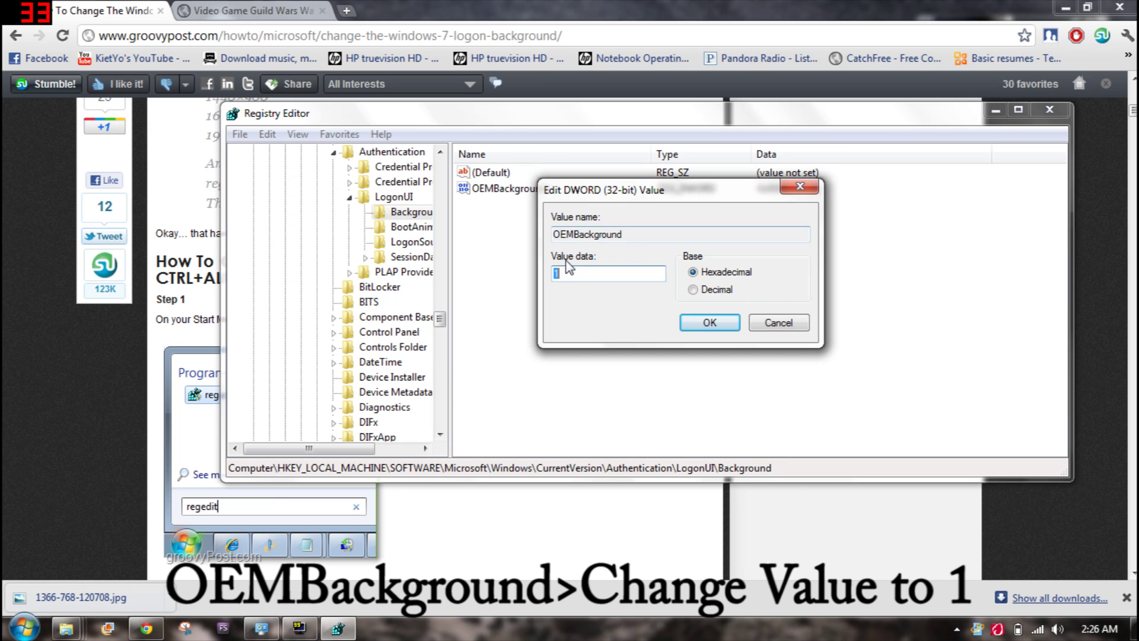
left_click(719, 322)
scroll(438, 316, "up", 3)
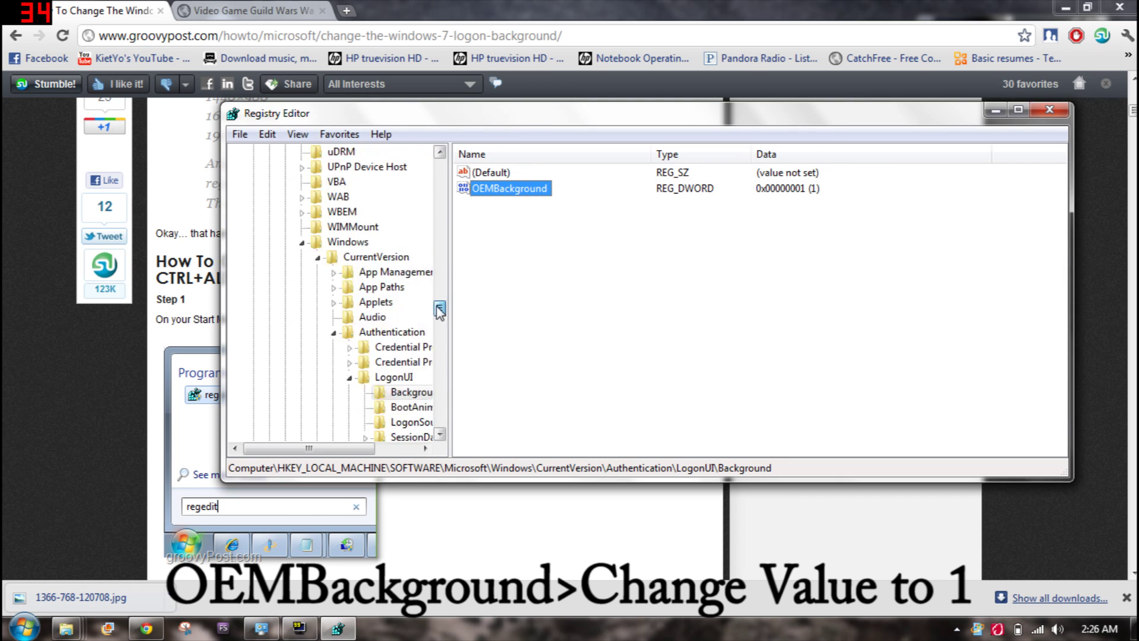
scroll(435, 295, "up", 3)
left_click_drag(435, 283, 442, 169)
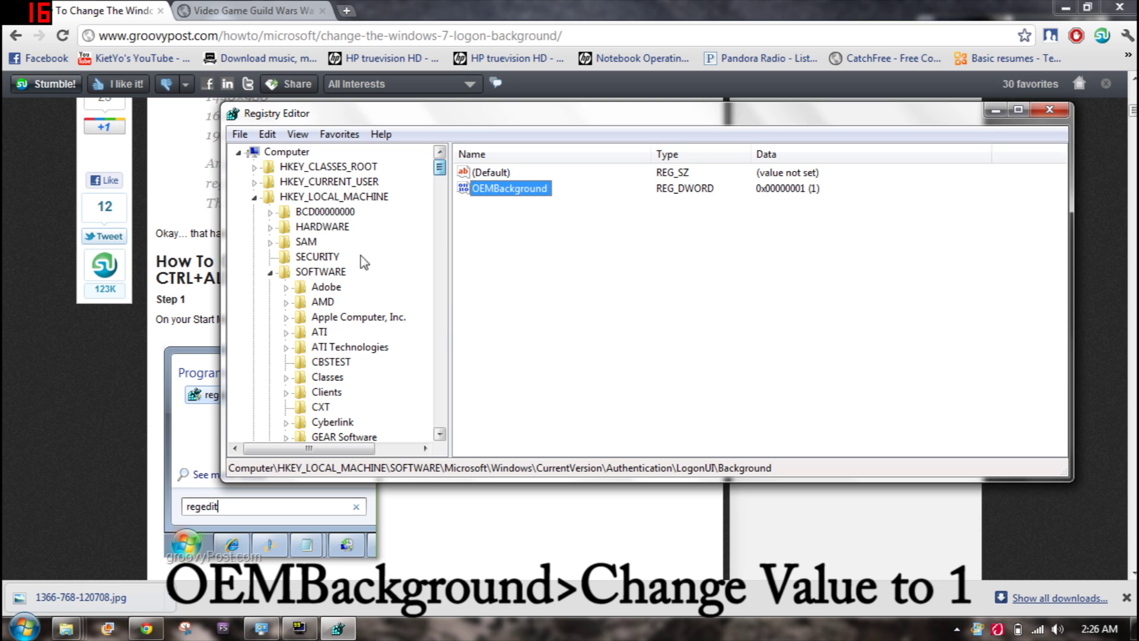
- Re-browse the SOFTWARE\Microsoft tree while shifting the registry window to view the article
left_click(269, 273)
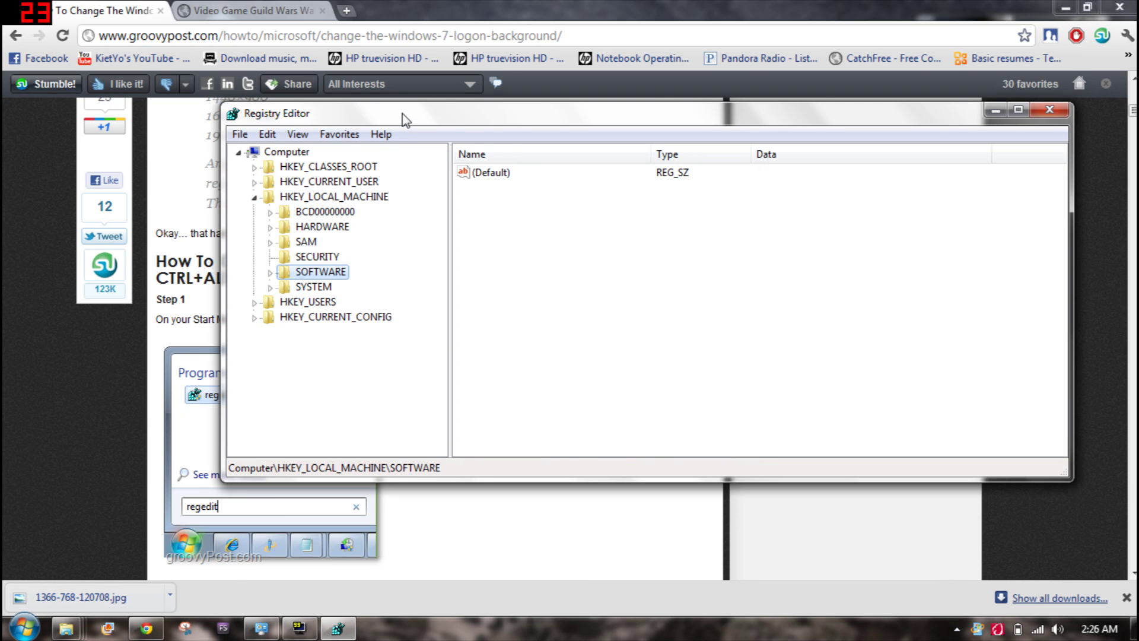
left_click_drag(402, 119, 487, 115)
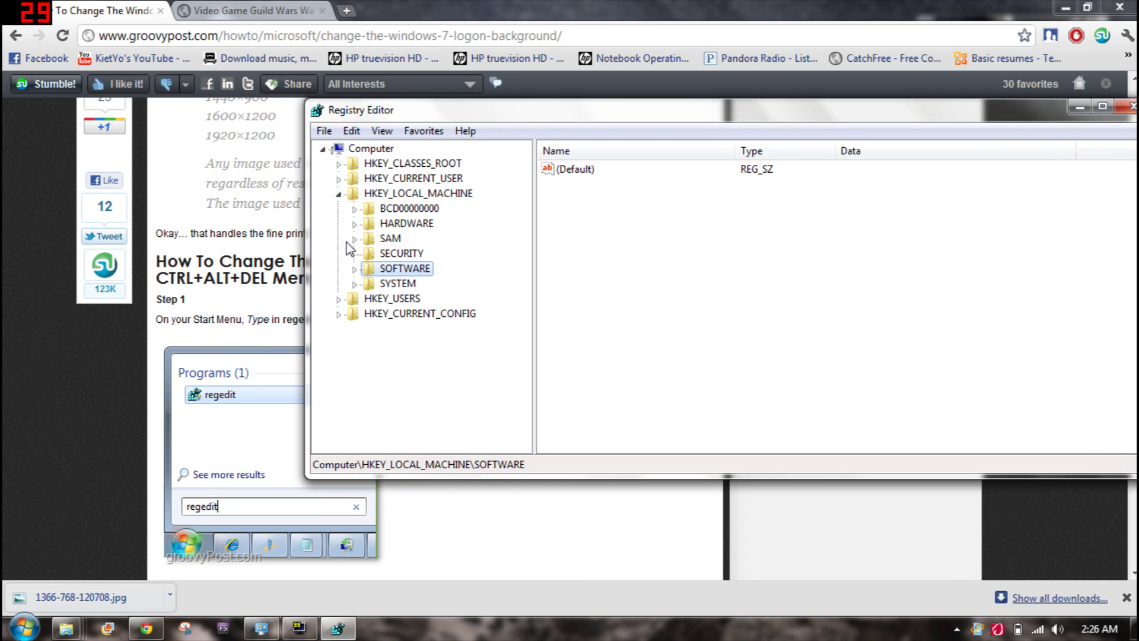
left_click(355, 274)
scroll(450, 321, "down", 5)
double_click(401, 210)
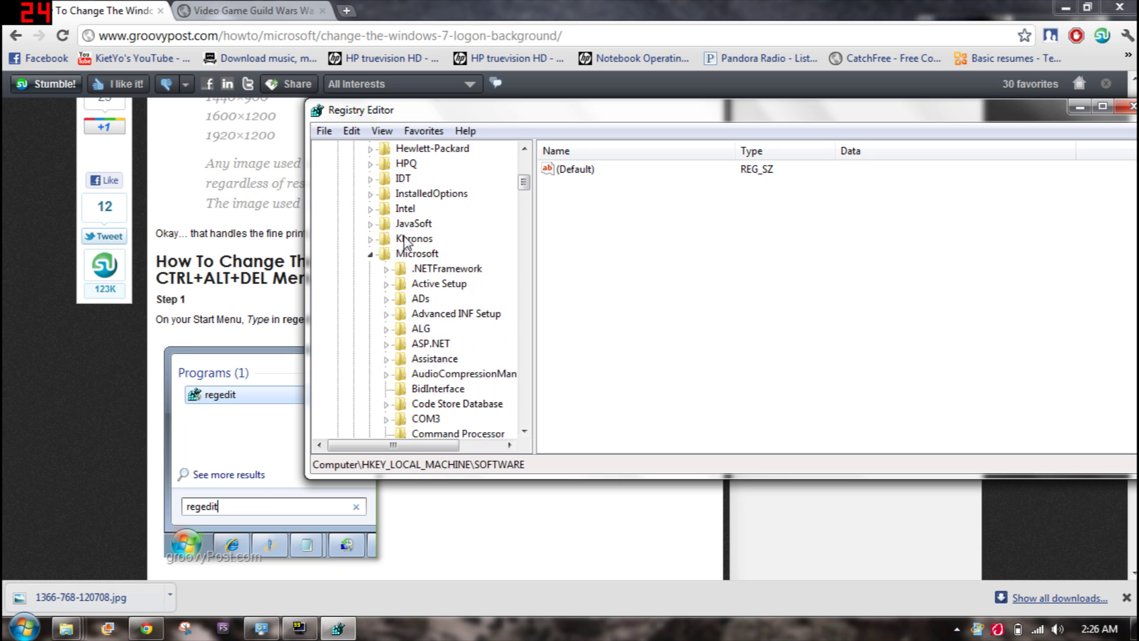
scroll(389, 281, "down", 3)
scroll(389, 281, "down", 3)
scroll(401, 303, "down", 6)
scroll(428, 338, "down", 6)
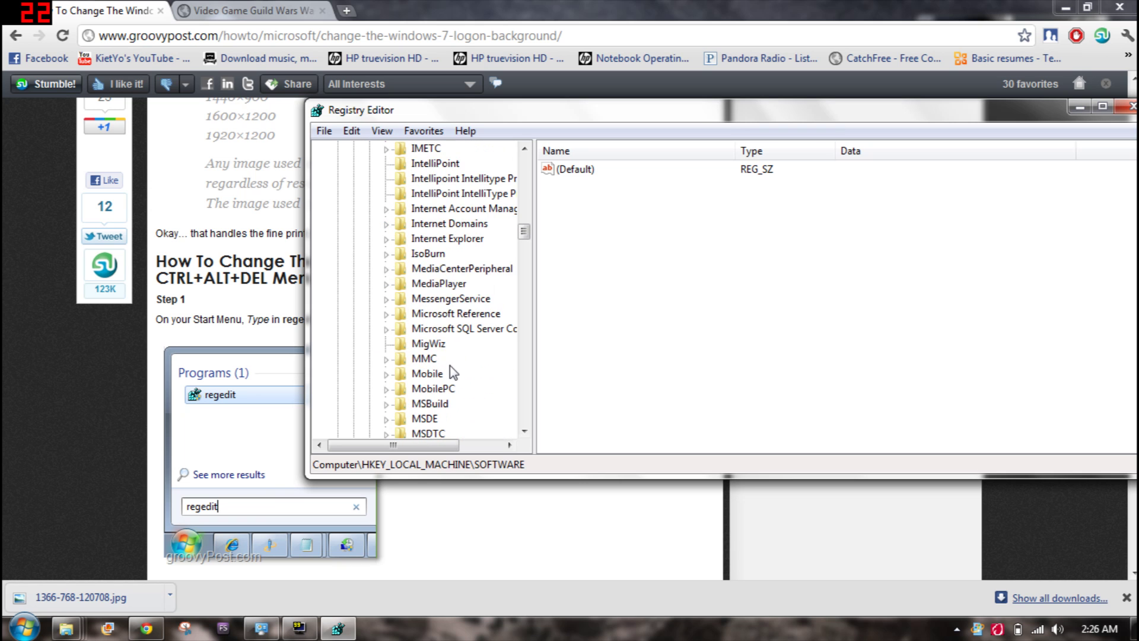
scroll(452, 374, "down", 5)
scroll(472, 356, "down", 5)
mouse_move(525, 307)
left_mouse_down()
mouse_move(525, 410)
mouse_move(524, 392)
left_mouse_up()
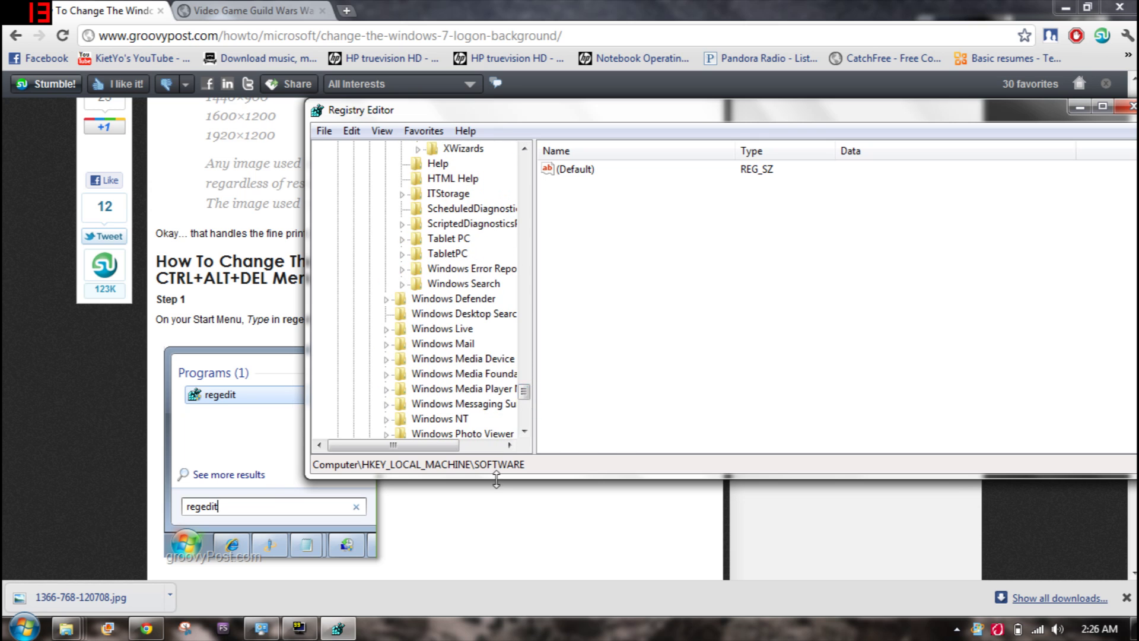
scroll(486, 469, "down", 10)
scroll(472, 305, "up", 2)
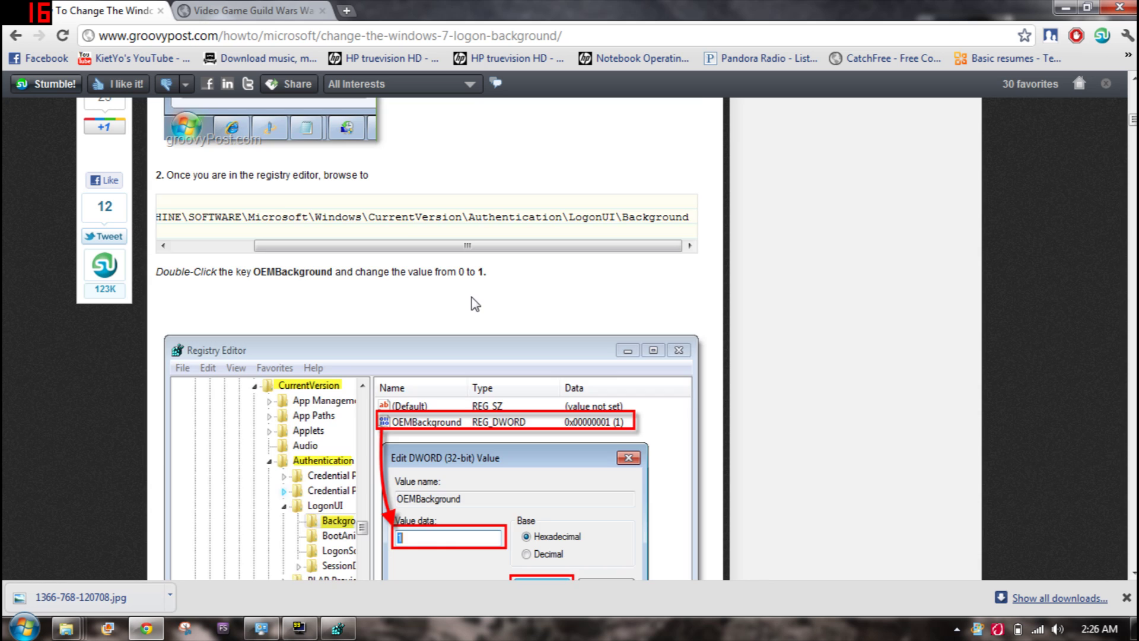
scroll(472, 305, "down", 5)
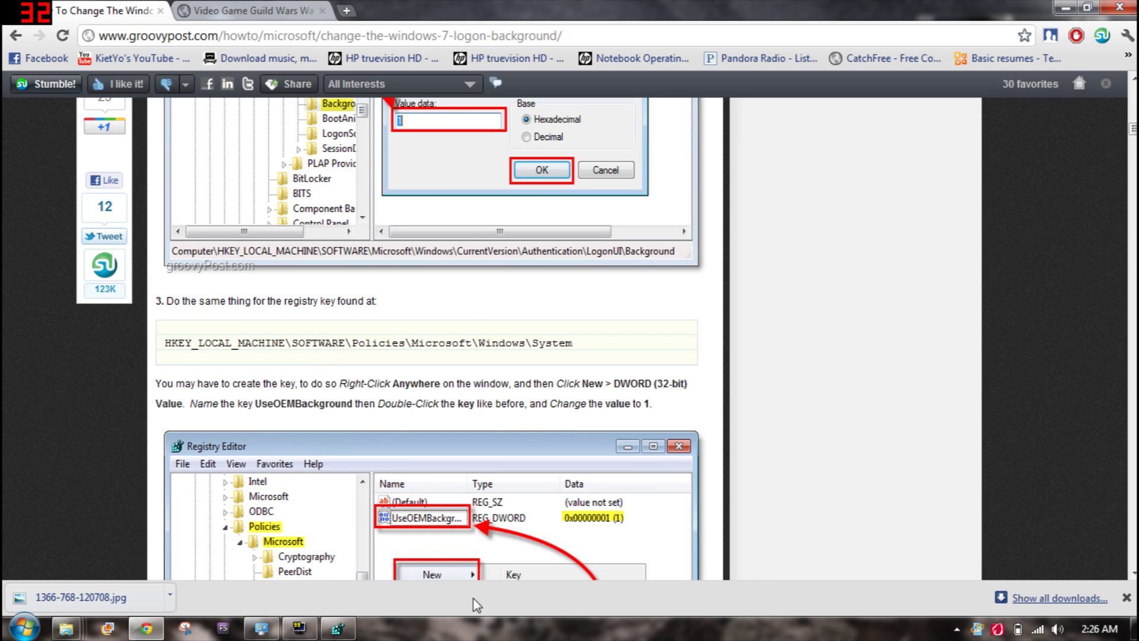
left_click(336, 628)
scroll(509, 333, "up", 10)
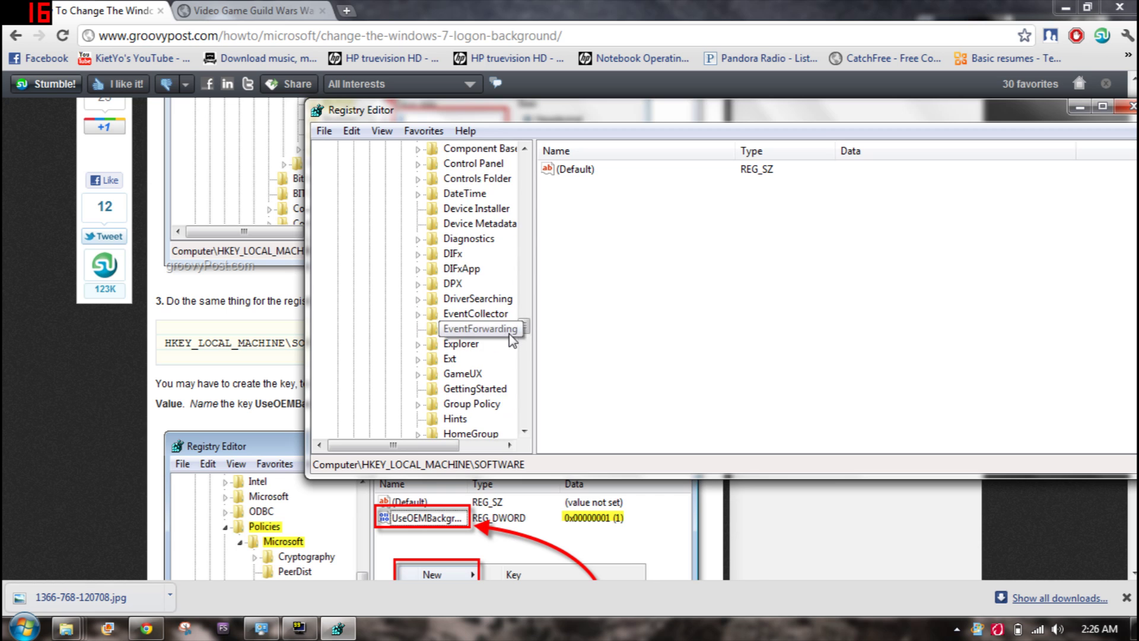
mouse_move(523, 182)
left_mouse_down()
mouse_move(498, 269)
mouse_move(499, 166)
left_mouse_up()
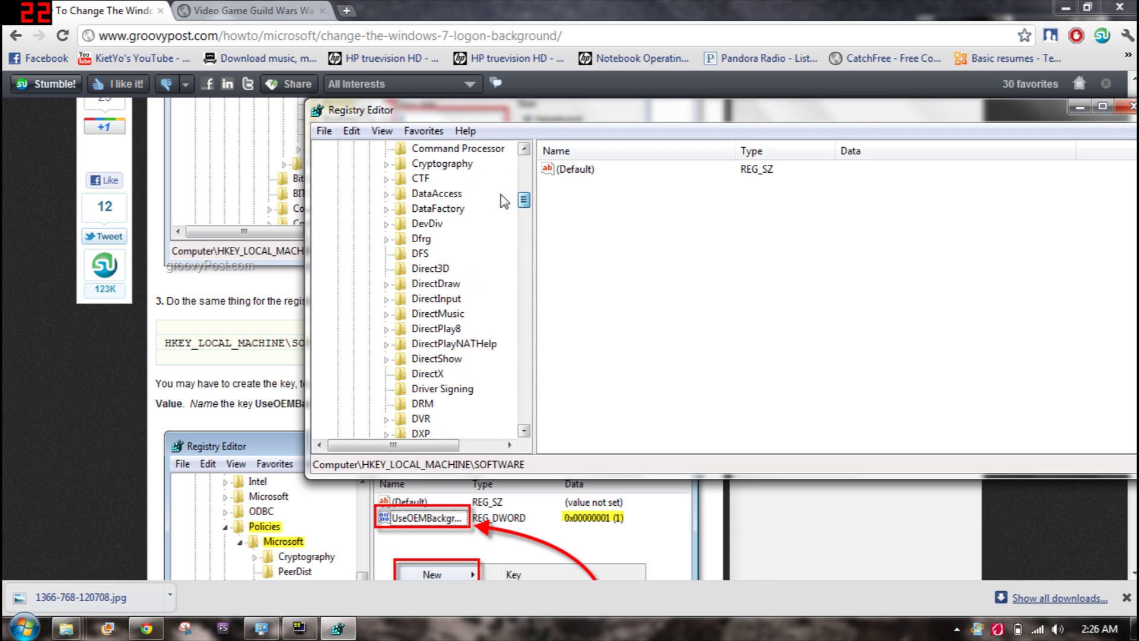
scroll(418, 249, "up", 1)
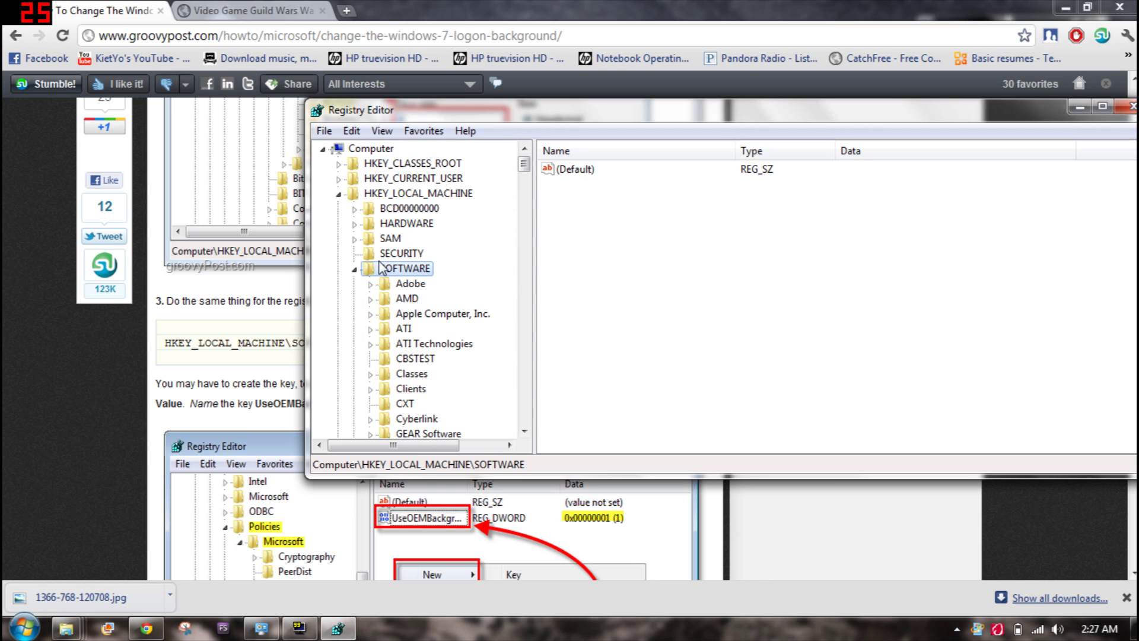
left_click(355, 269)
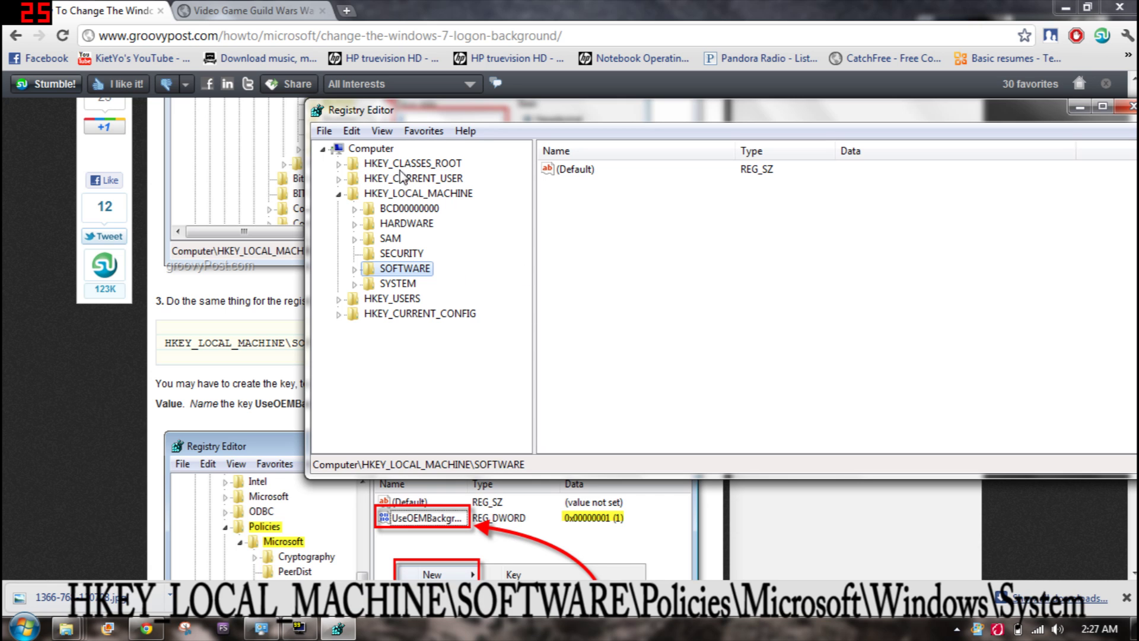
mouse_move(481, 120)
left_mouse_down()
mouse_move(658, 140)
mouse_move(636, 139)
left_mouse_up()
left_click(521, 286)
left_click(525, 436)
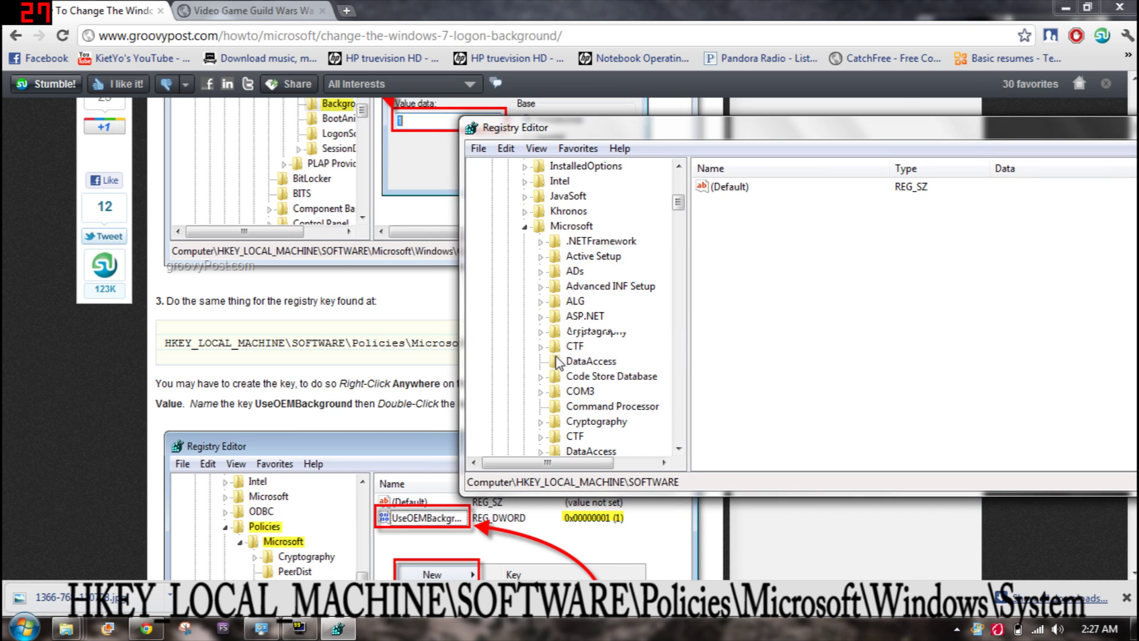
scroll(558, 344, "up", 1)
- Open the SOFTWARE\Policies\Microsoft\Windows\System key
left_click(524, 270)
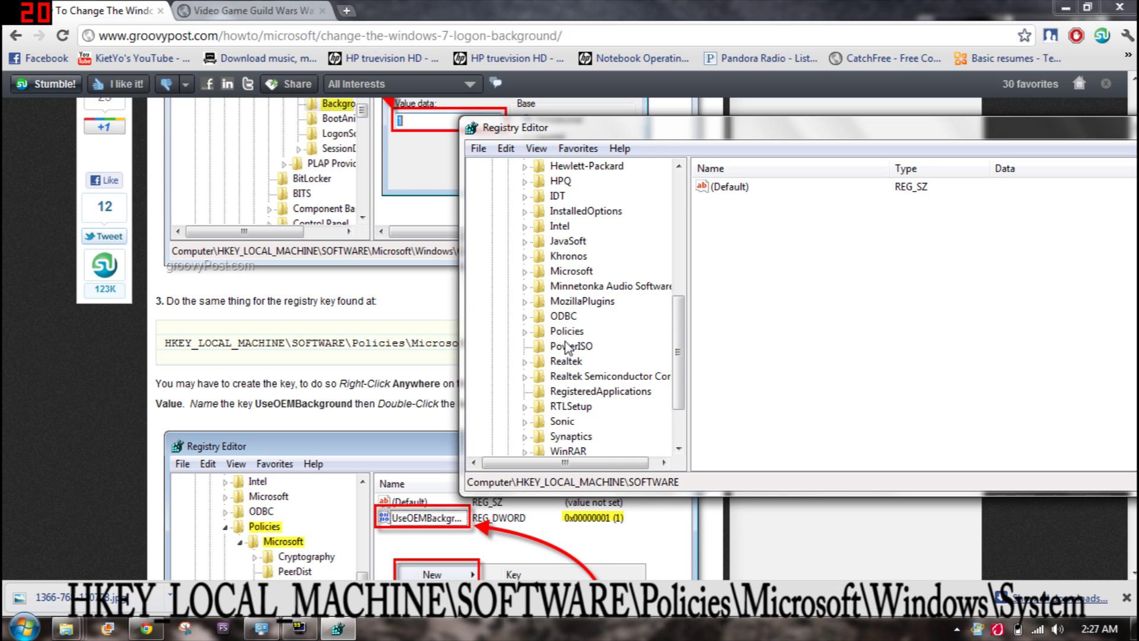
left_click(525, 331)
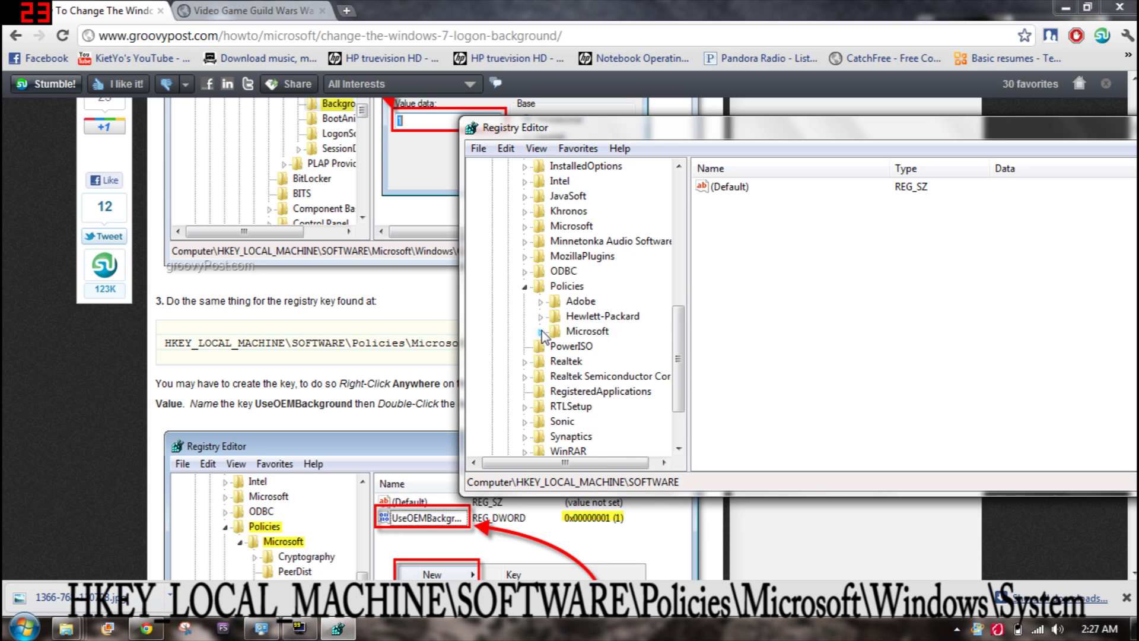
left_click(541, 331)
left_click(562, 345)
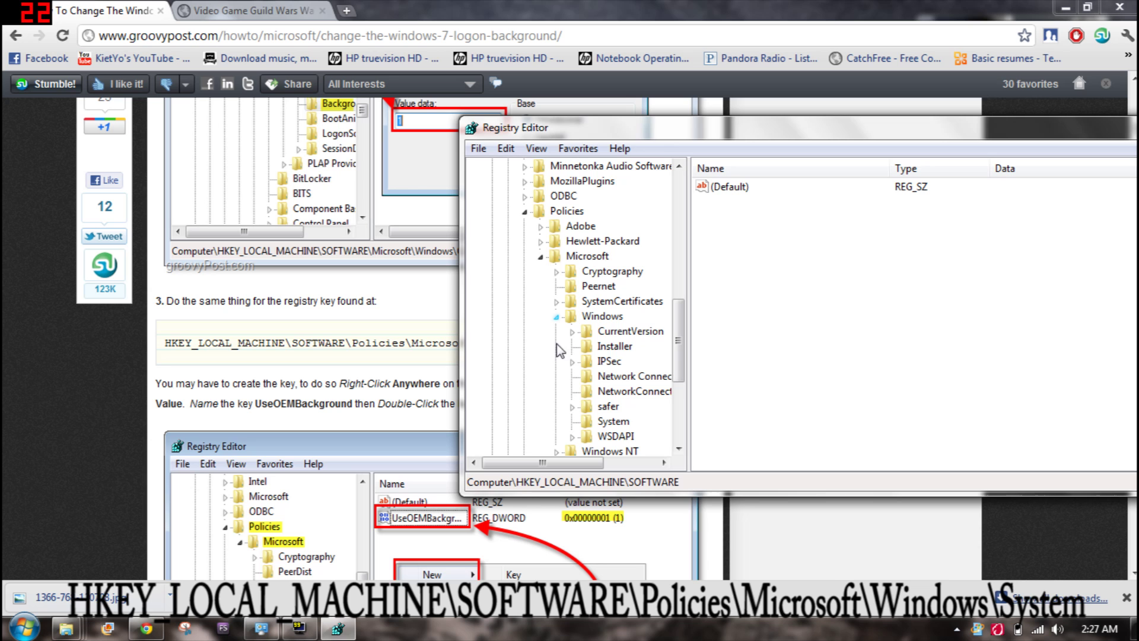
mouse_move(571, 126)
left_mouse_down()
mouse_move(812, 152)
mouse_move(642, 123)
left_mouse_up()
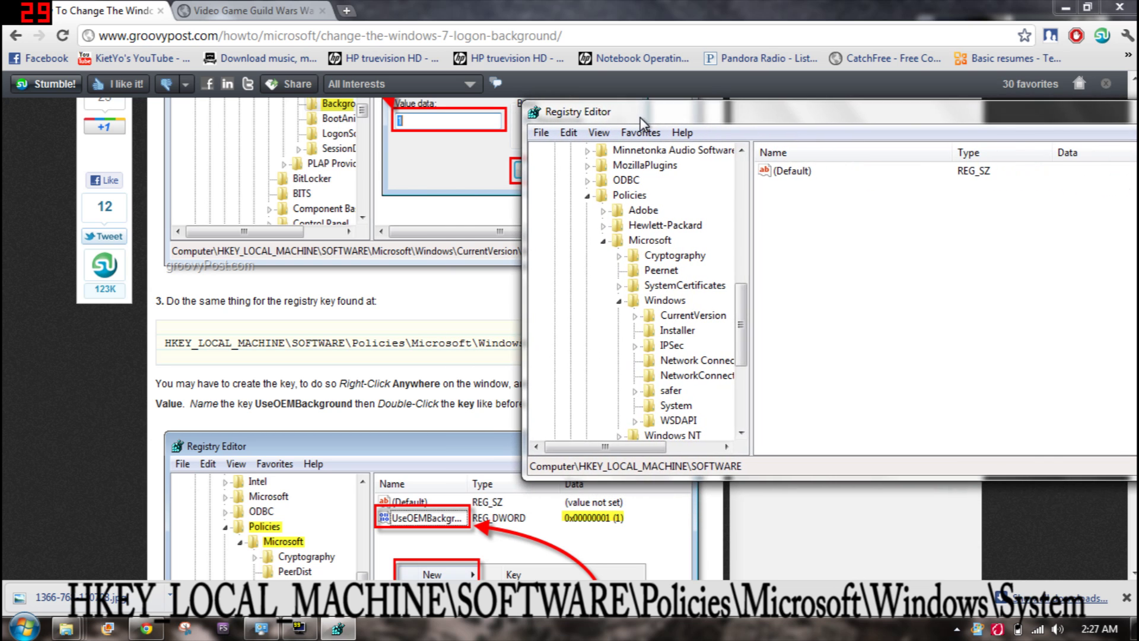
left_click(664, 405)
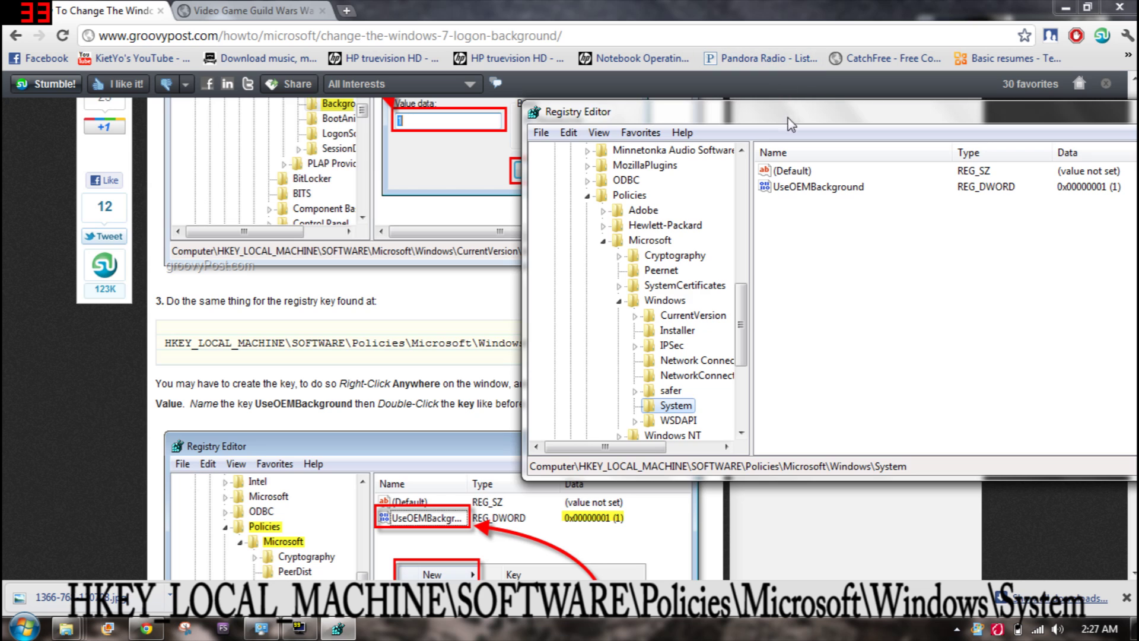
mouse_move(789, 126)
left_mouse_down()
mouse_move(367, 124)
mouse_move(430, 124)
left_mouse_up()
- Delete the existing UseOEMBackground value from the System key
right_click(509, 308)
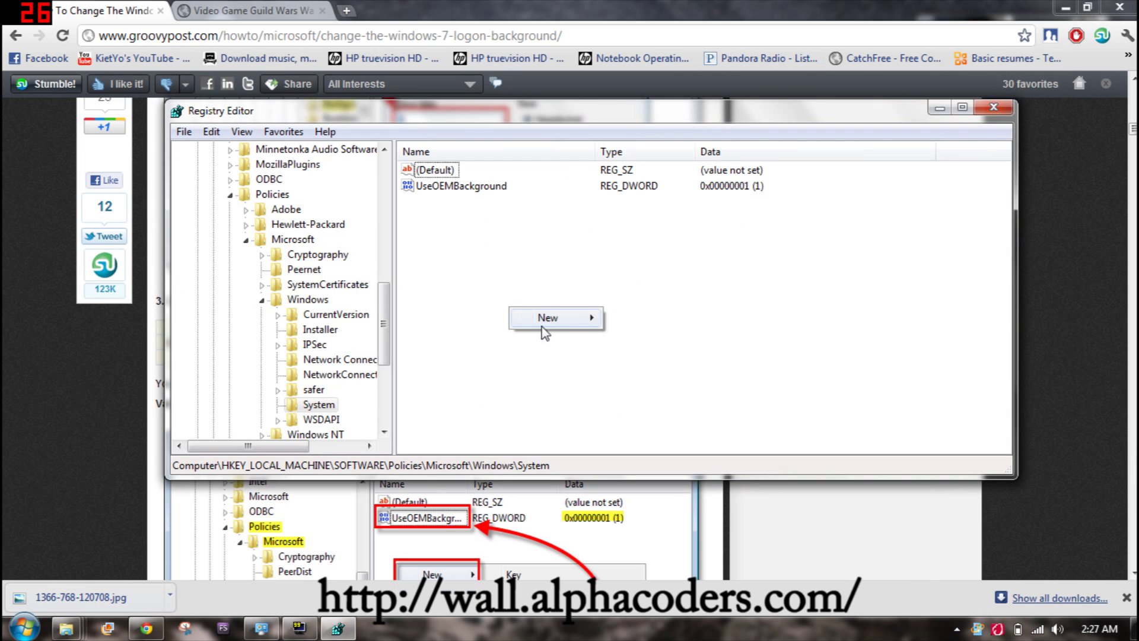
left_click(446, 185)
right_click(446, 186)
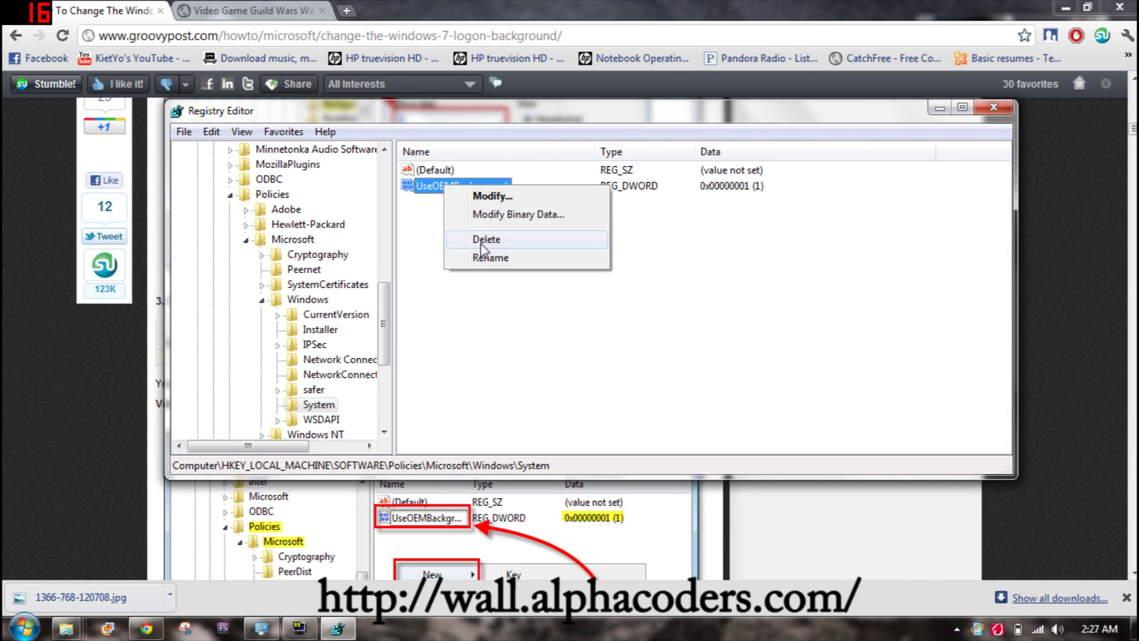
left_click(482, 246)
left_click(694, 318)
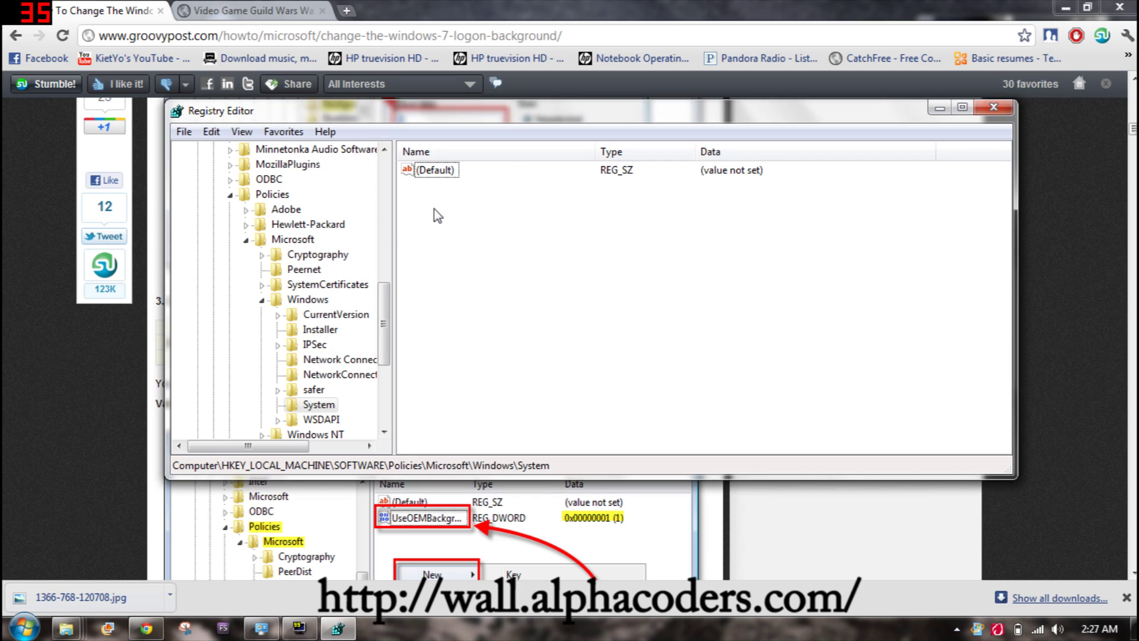
- Create a new DWORD (32-bit) value named UseOEMBackground
right_click(436, 214)
mouse_move(474, 225)
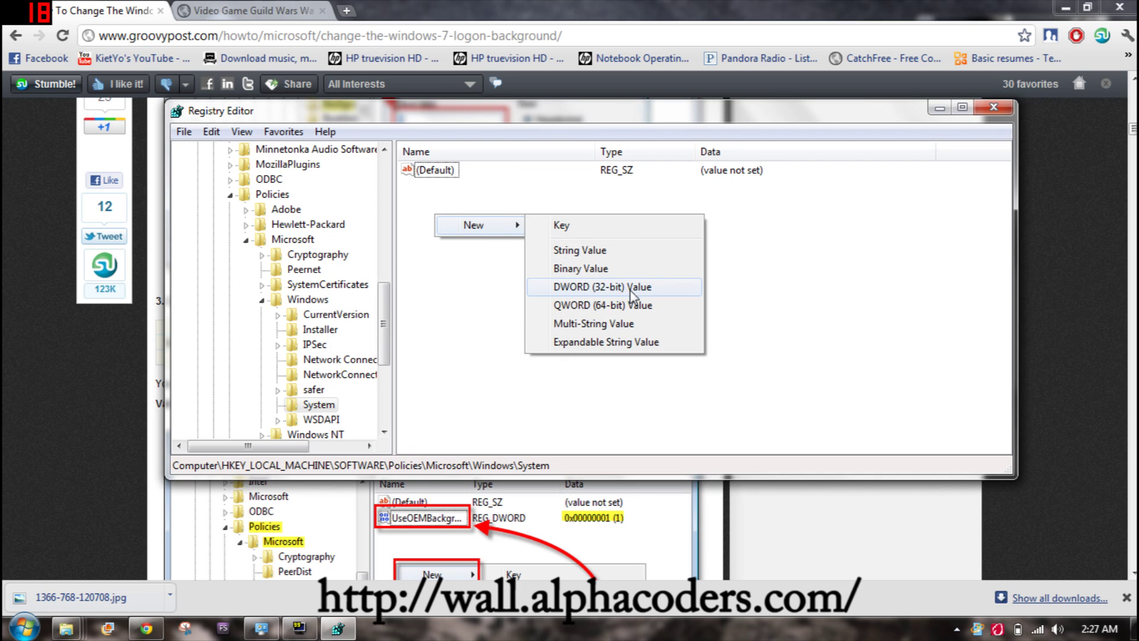
left_click(630, 290)
right_click(466, 190)
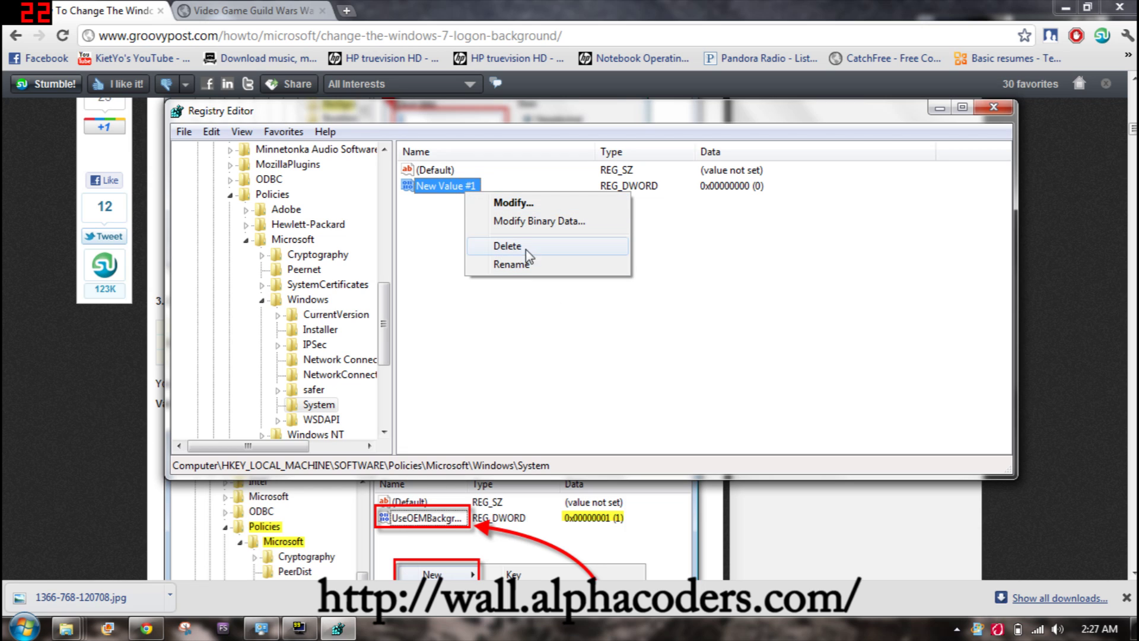
left_click(533, 267)
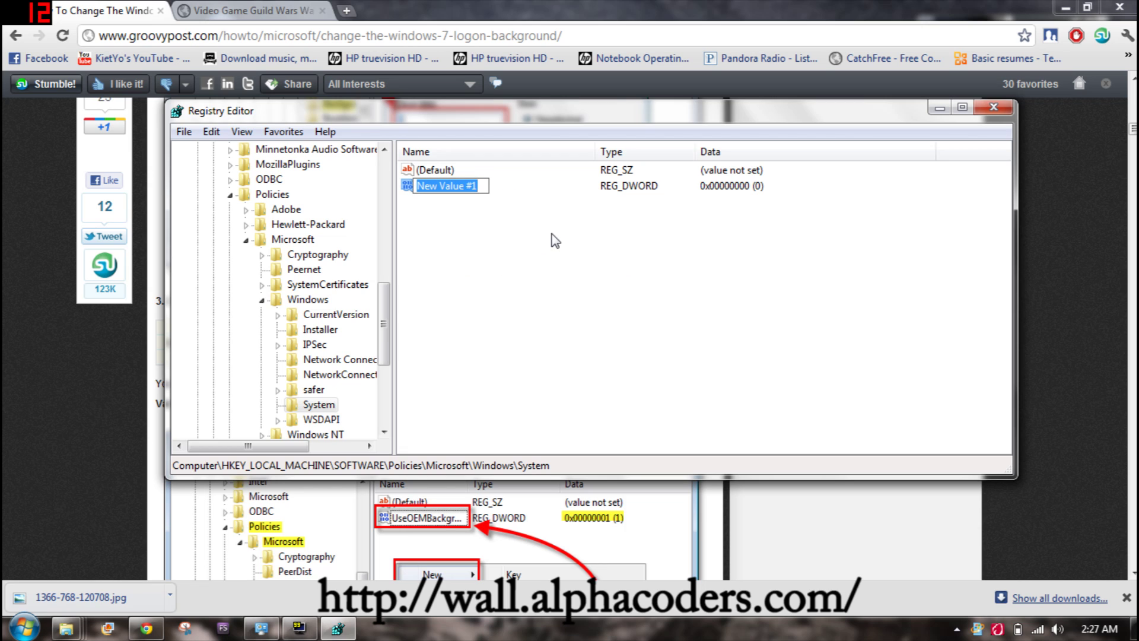
key("BackSpace")
type("UseOEMBackground")
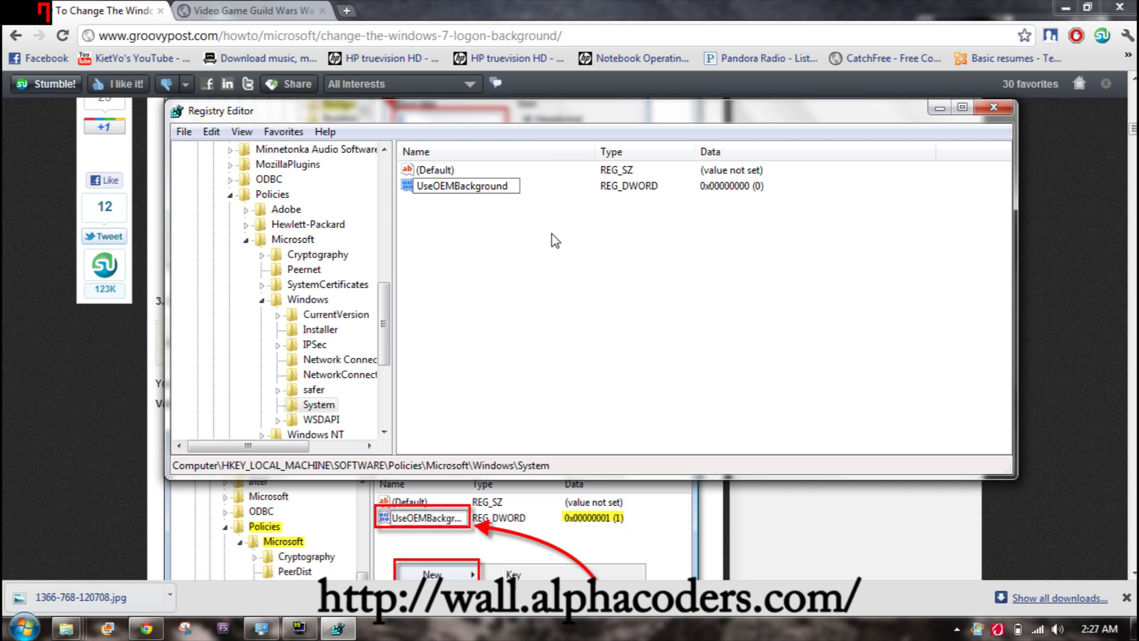
key("Return")
mouse_move(559, 109)
left_mouse_down()
mouse_move(1002, 467)
mouse_move(553, 462)
left_mouse_up()
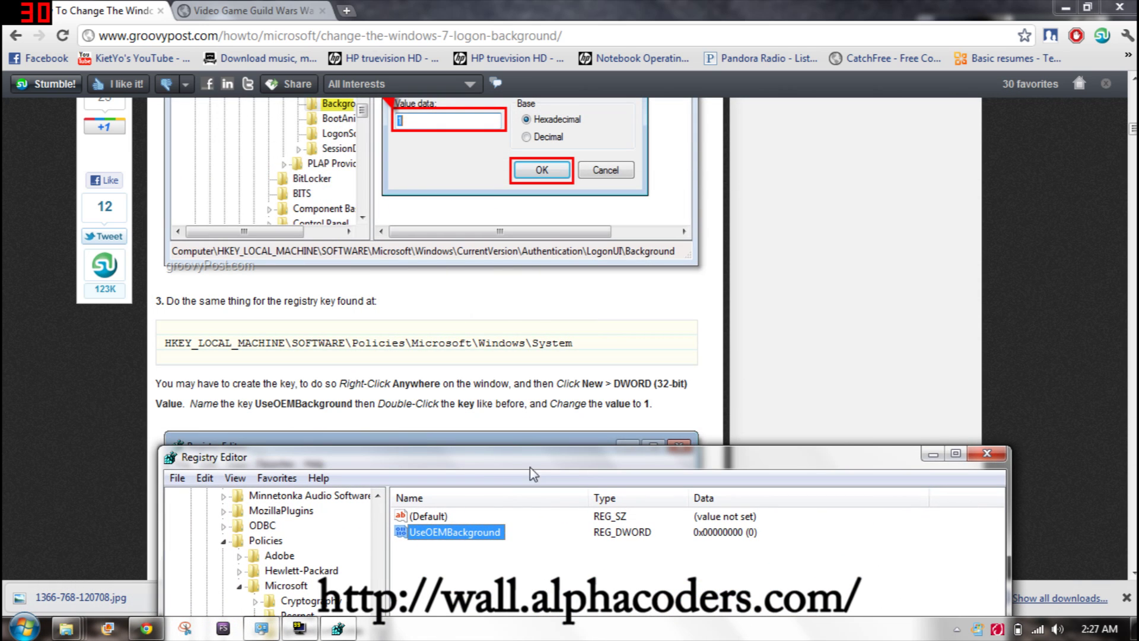
left_click_drag(541, 461, 571, 189)
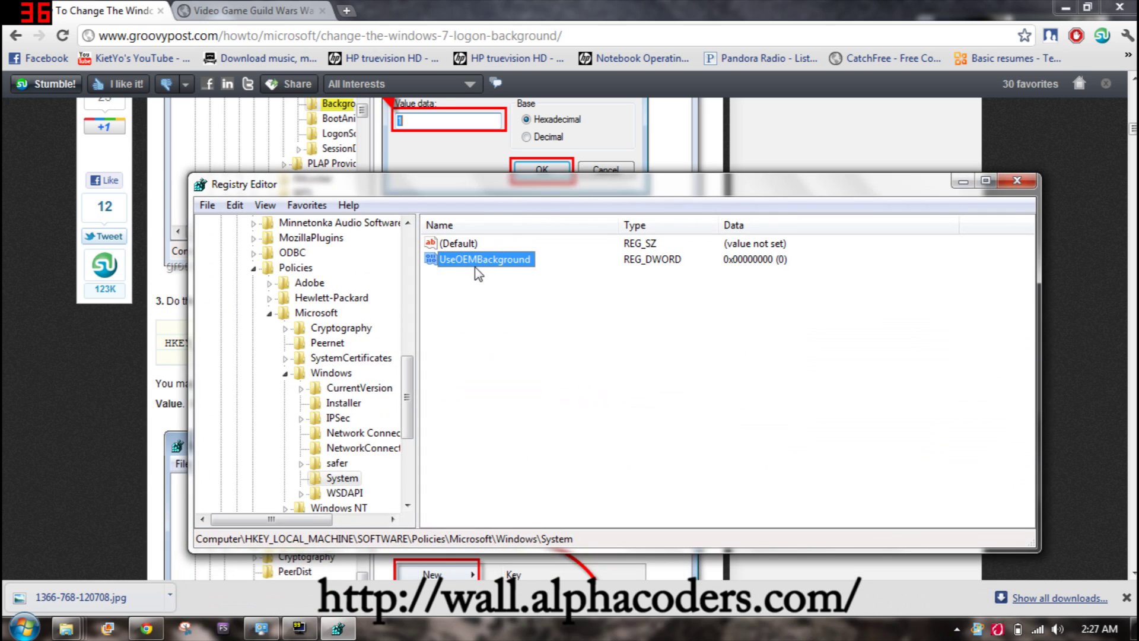
left_click(474, 273)
- Set UseOEMBackground's value data to 1, then close Registry Editor
double_click(481, 260)
type("1")
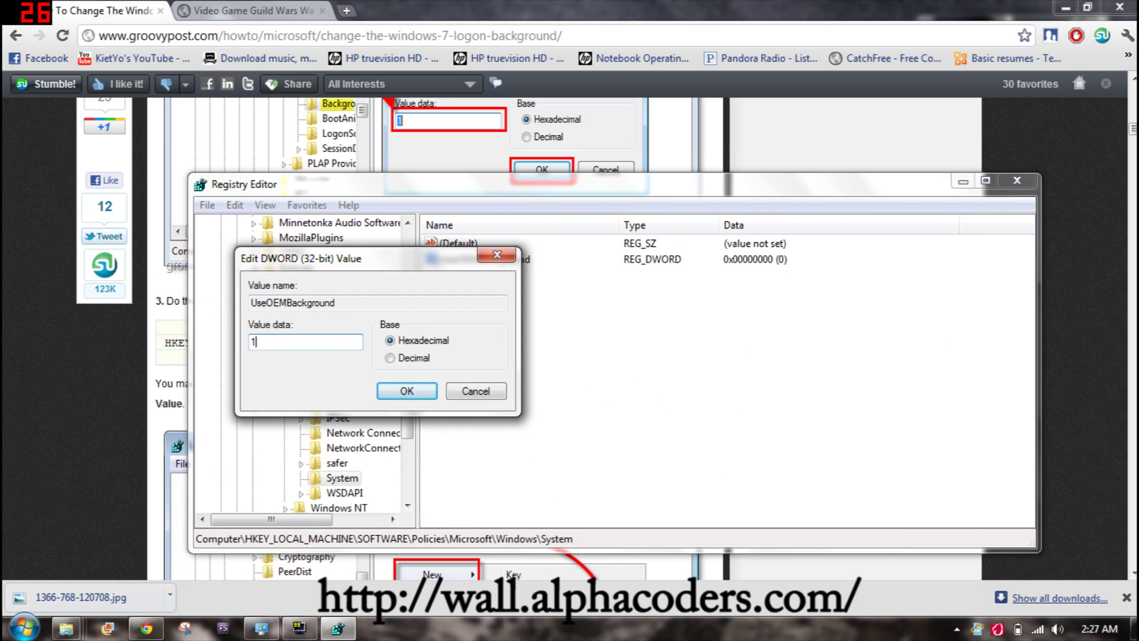
left_click(406, 392)
mouse_move(458, 185)
left_mouse_down()
mouse_move(1104, 374)
mouse_move(394, 119)
mouse_move(445, 152)
left_mouse_up()
left_click(703, 333)
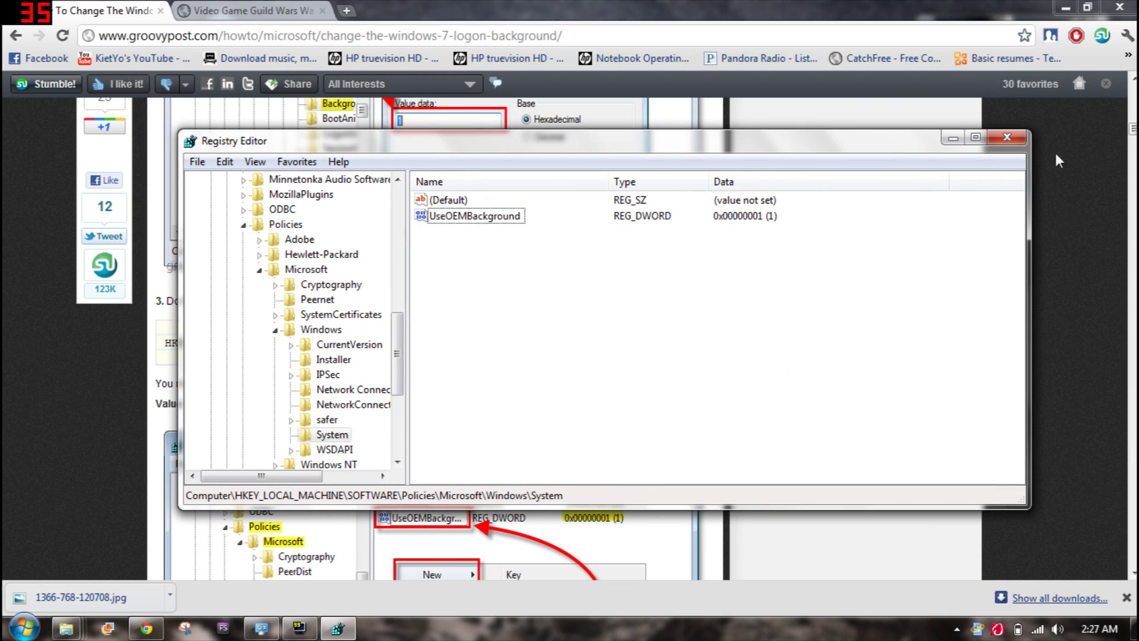
left_click(1017, 136)
scroll(874, 399, "down", 4)
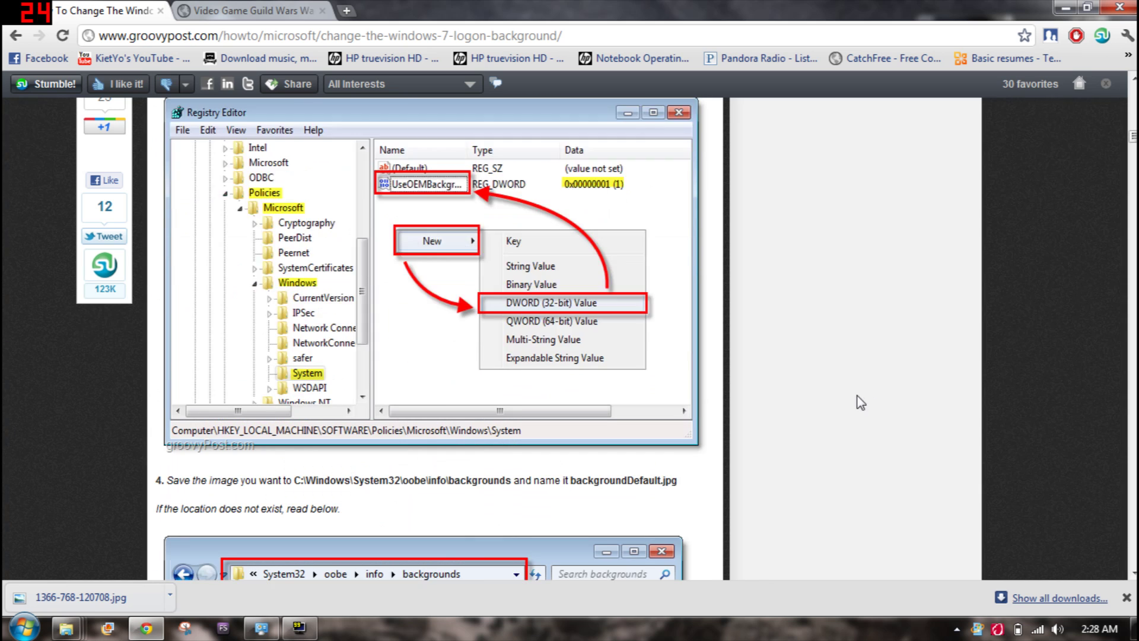
scroll(846, 400, "down", 2)
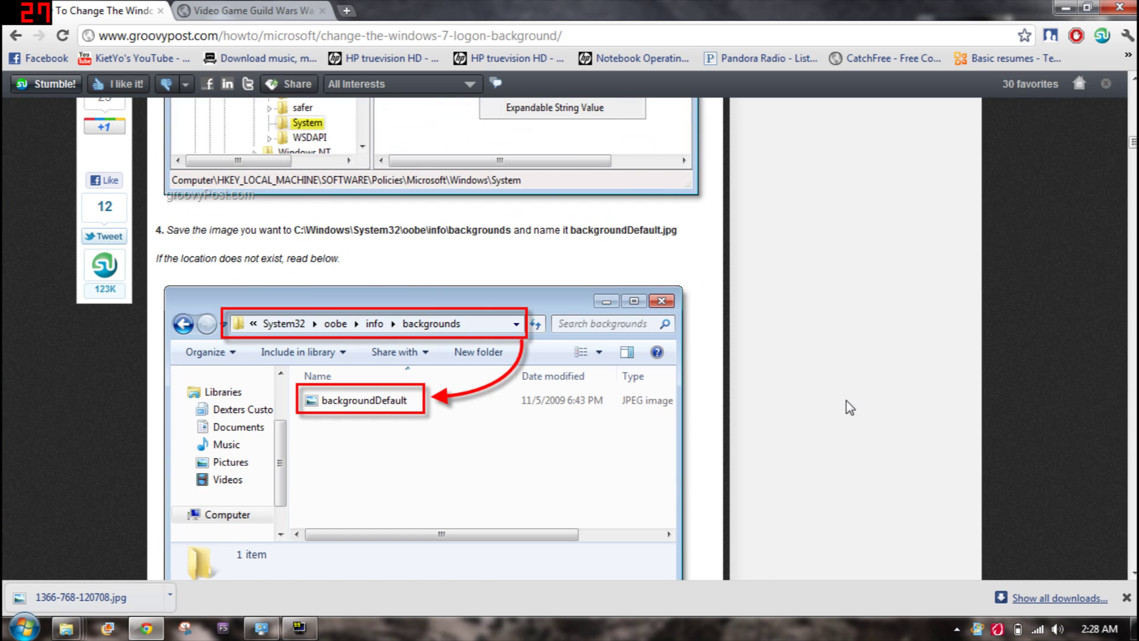
- From the Wallpaper Abyss home page, open Earth - A Dreamy World at 1366x768
left_click(233, 10)
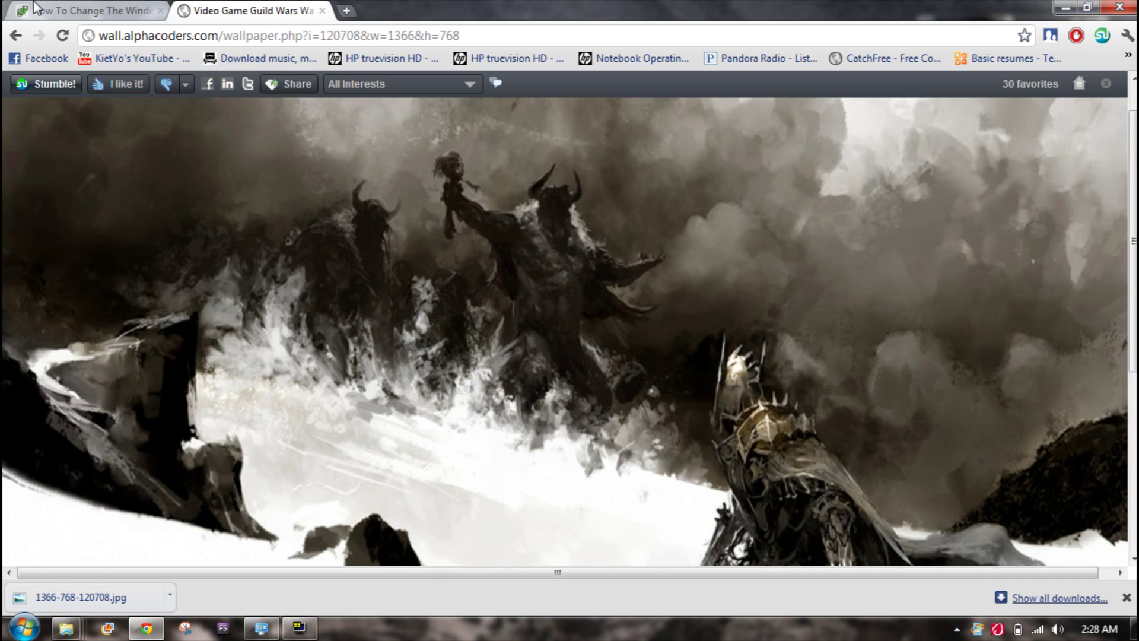
left_click(375, 97)
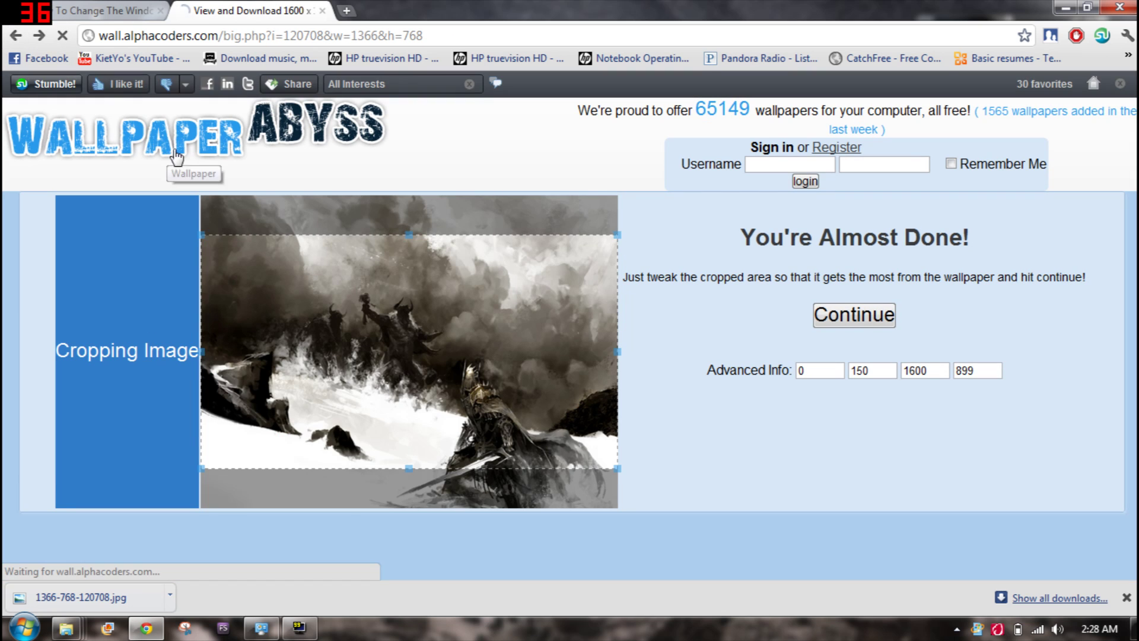
left_click(174, 156)
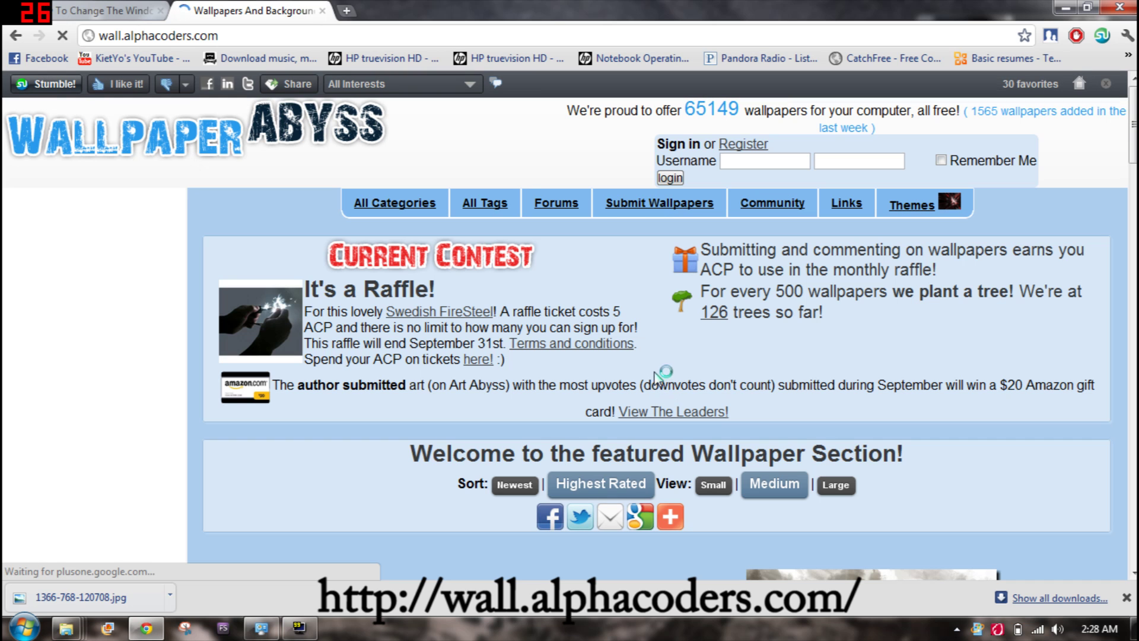
scroll(659, 357, "down", 1)
scroll(641, 320, "down", 4)
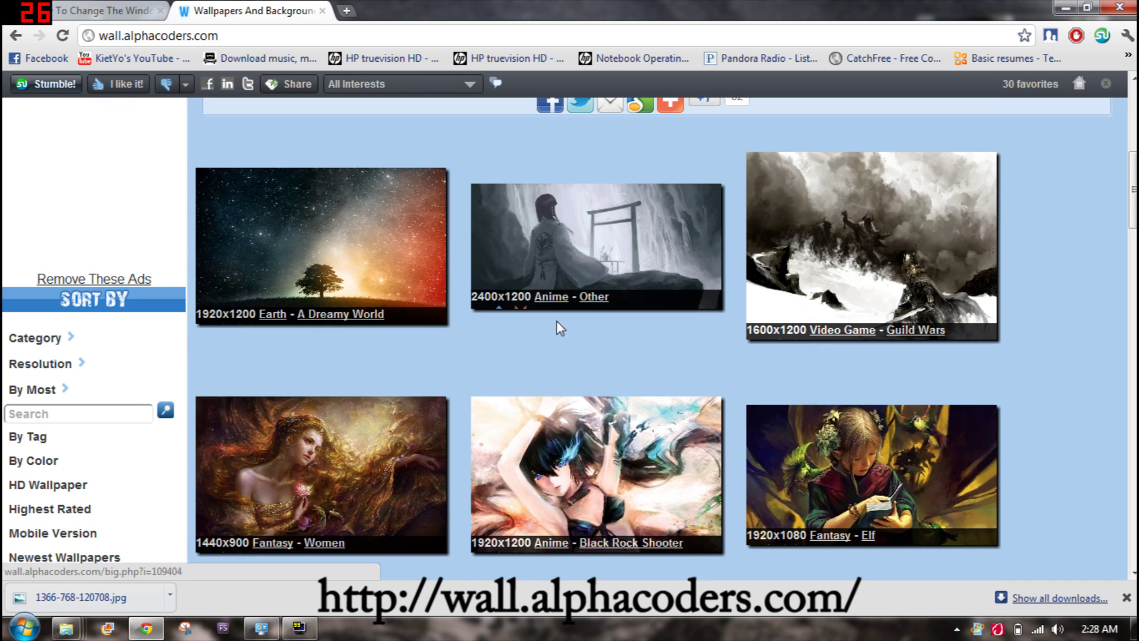
left_click(328, 224)
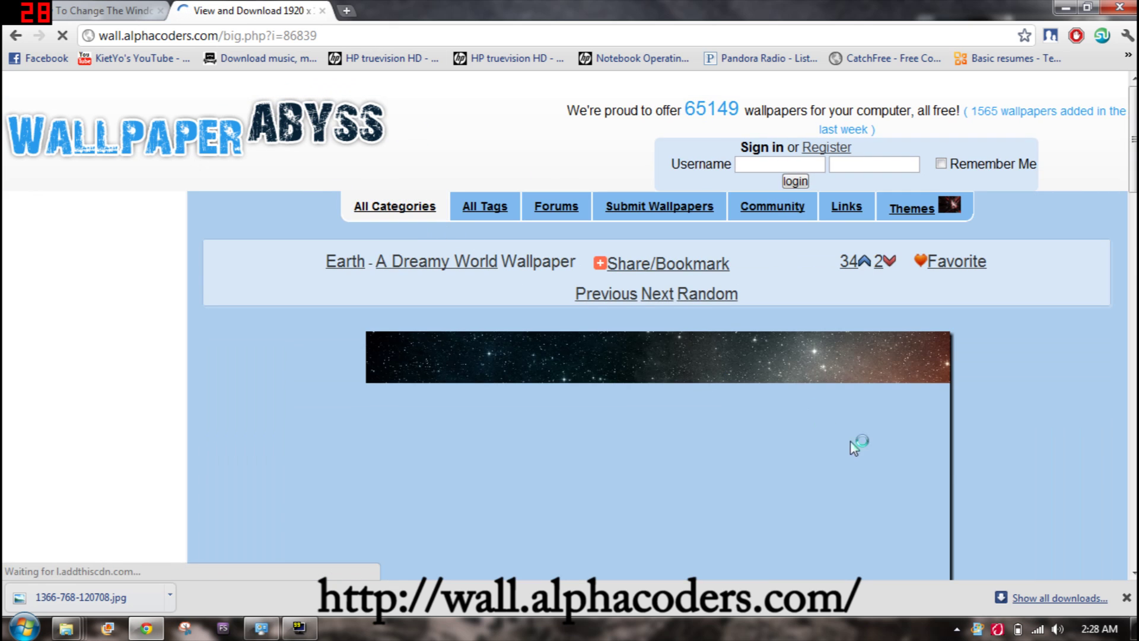
scroll(1086, 463, "down", 1)
scroll(1000, 448, "down", 1)
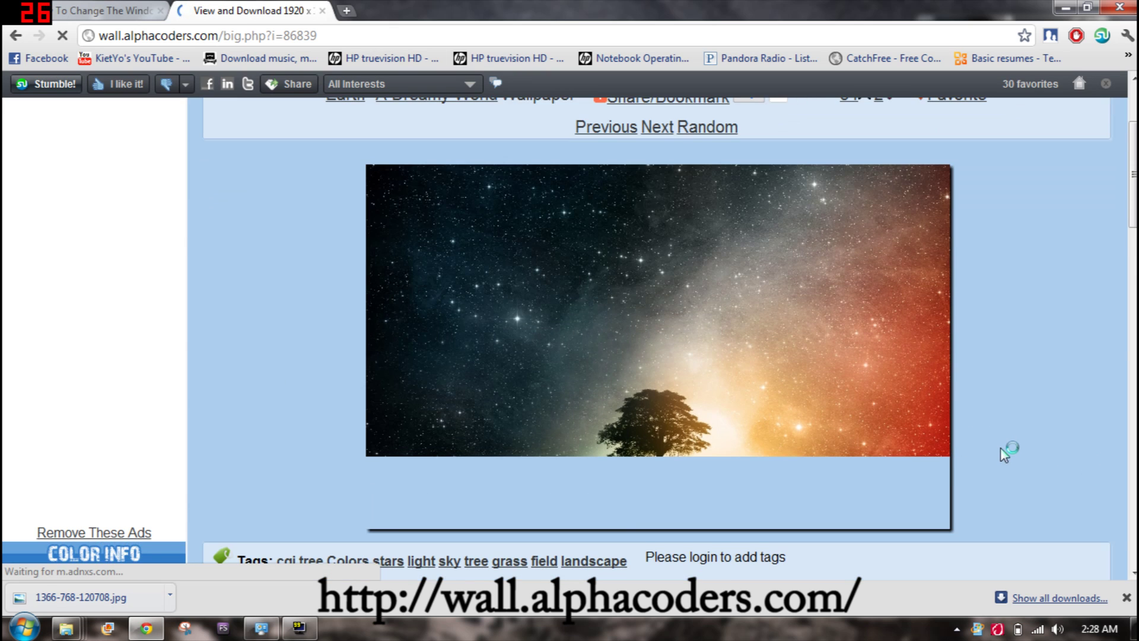
scroll(1001, 448, "down", 1)
scroll(857, 527, "down", 1)
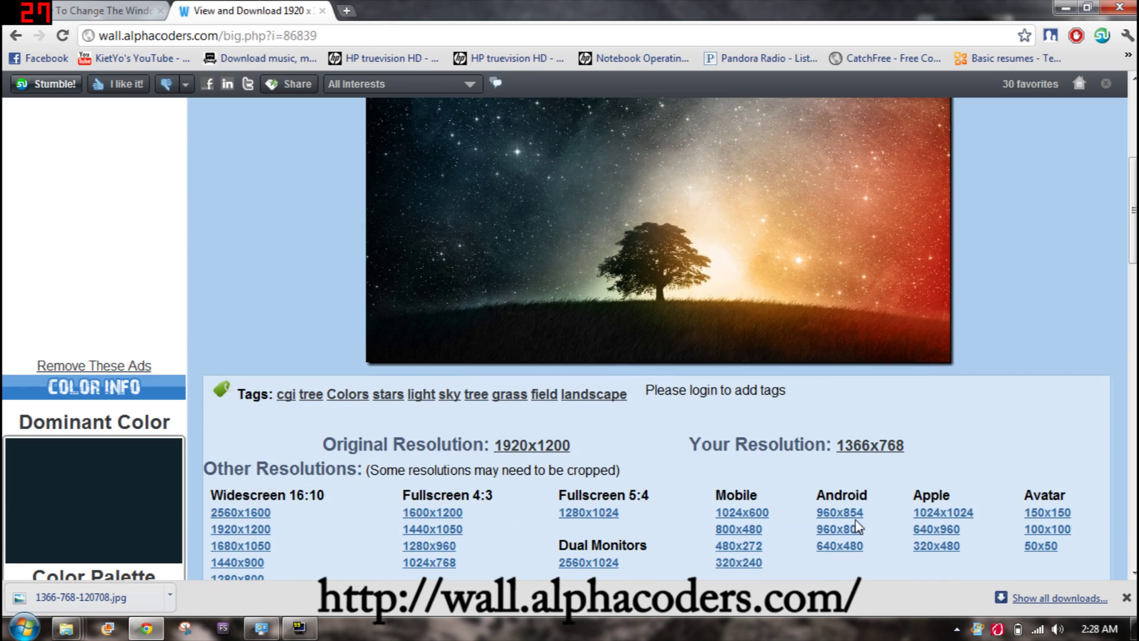
left_click(851, 454)
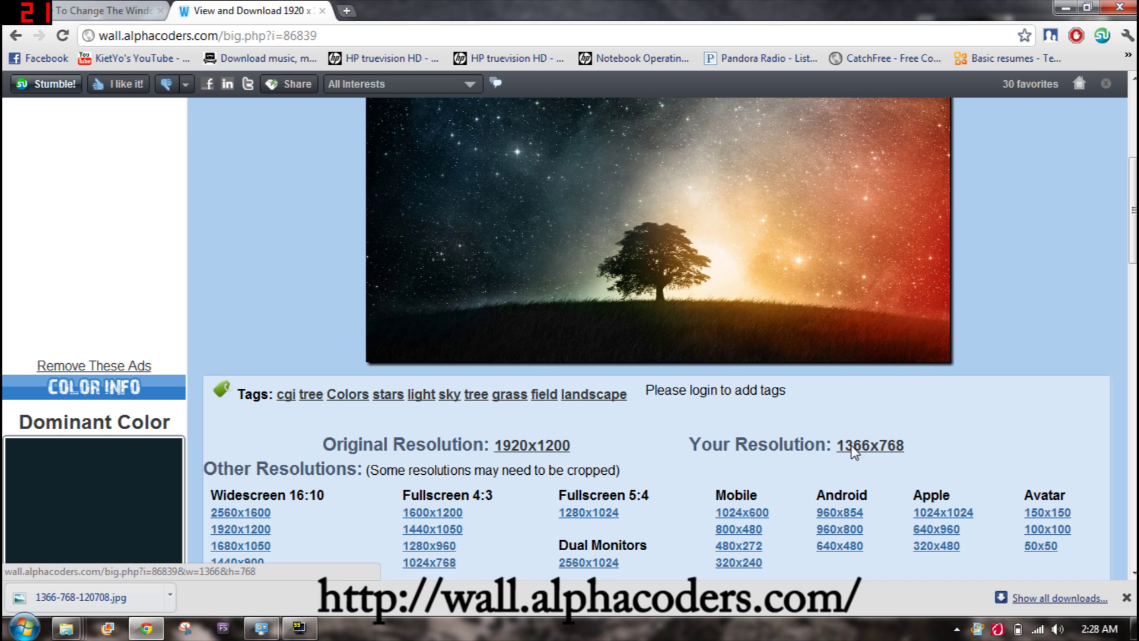
left_click(851, 452)
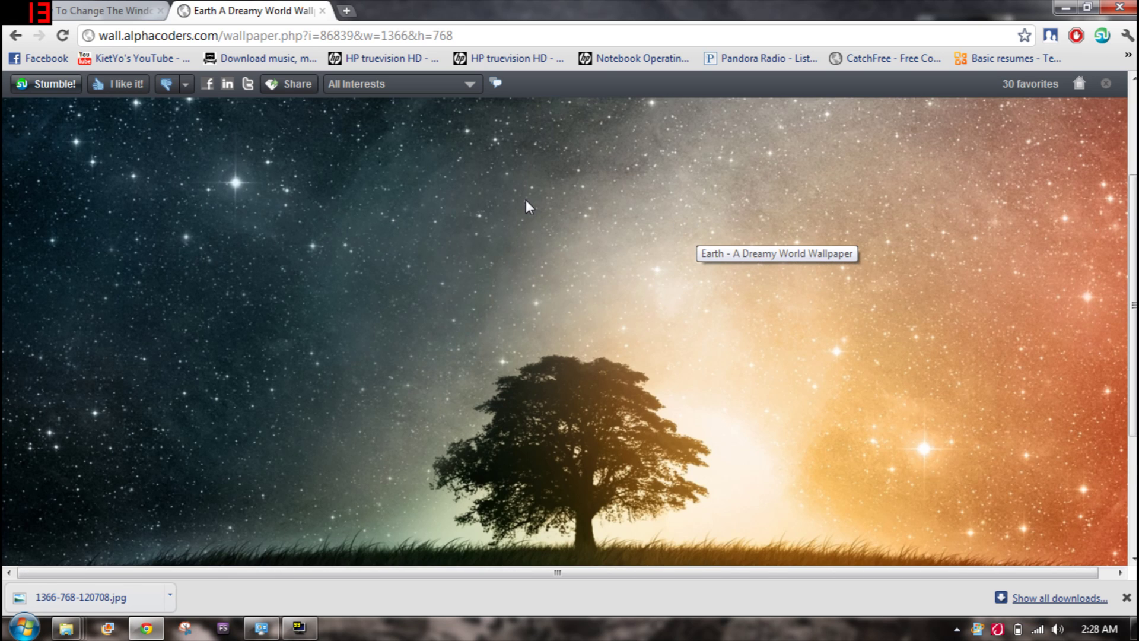
- Save the full-size 1366x768 wallpaper as 1366-768-86839.jpg, keeping the JPEG Image type
left_click(526, 206)
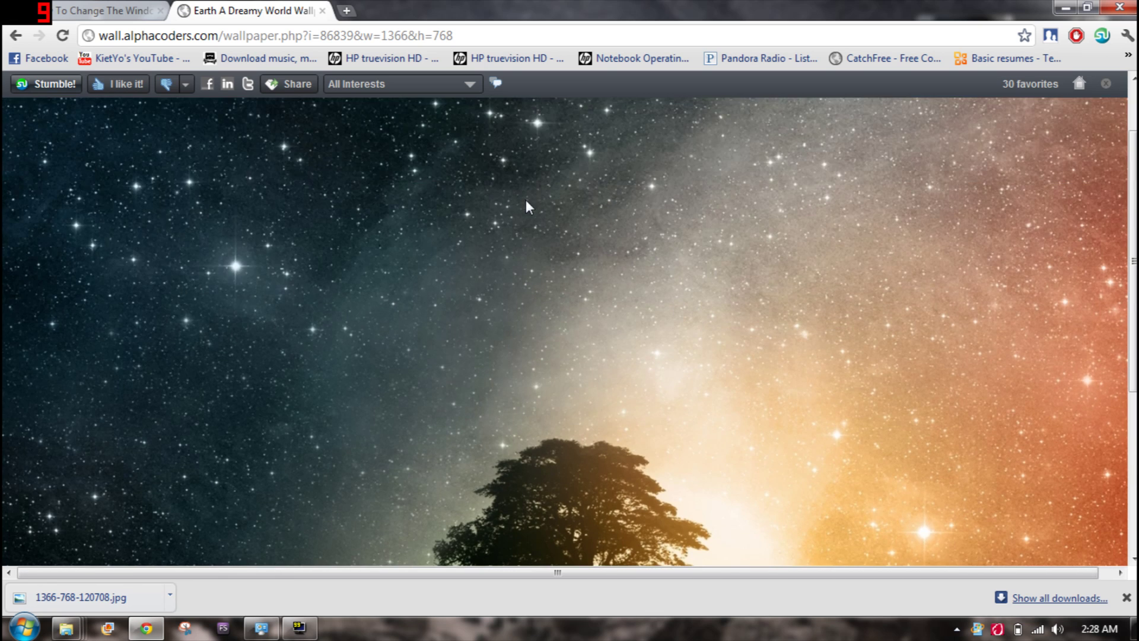
scroll(527, 205, "down", 2)
right_click(471, 219)
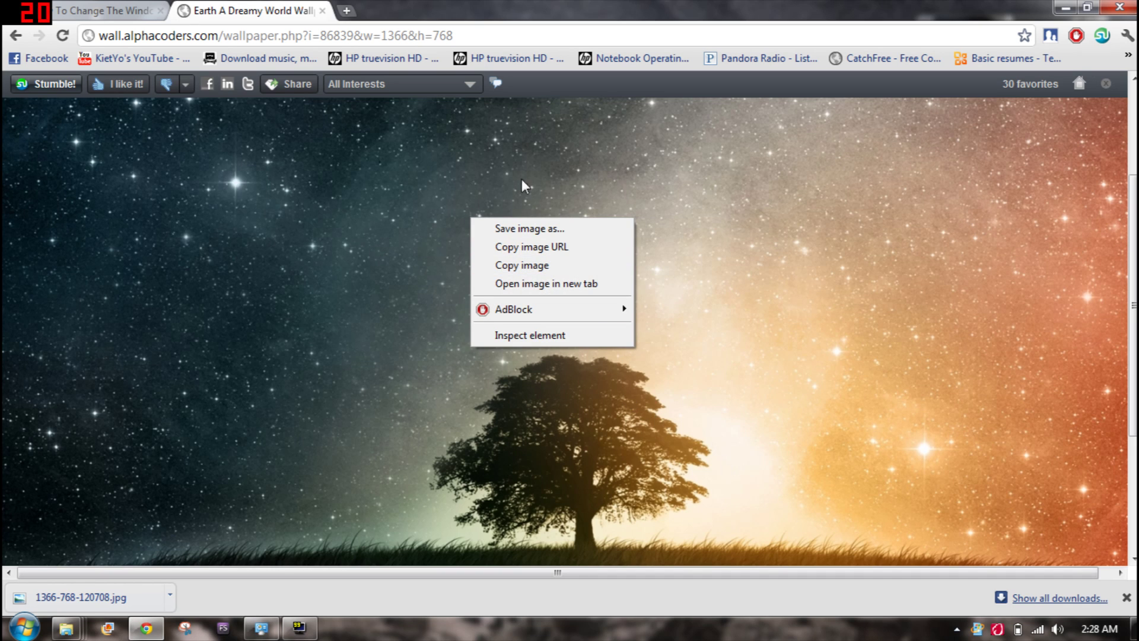
right_click(809, 254)
left_click(863, 266)
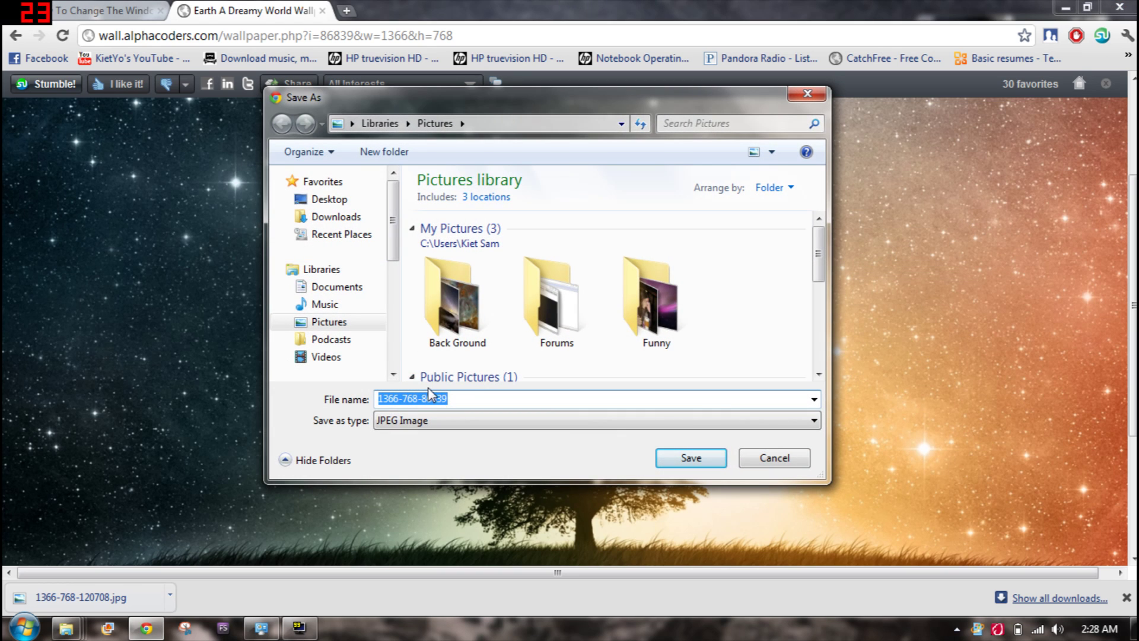
left_click(468, 398)
left_click(425, 416)
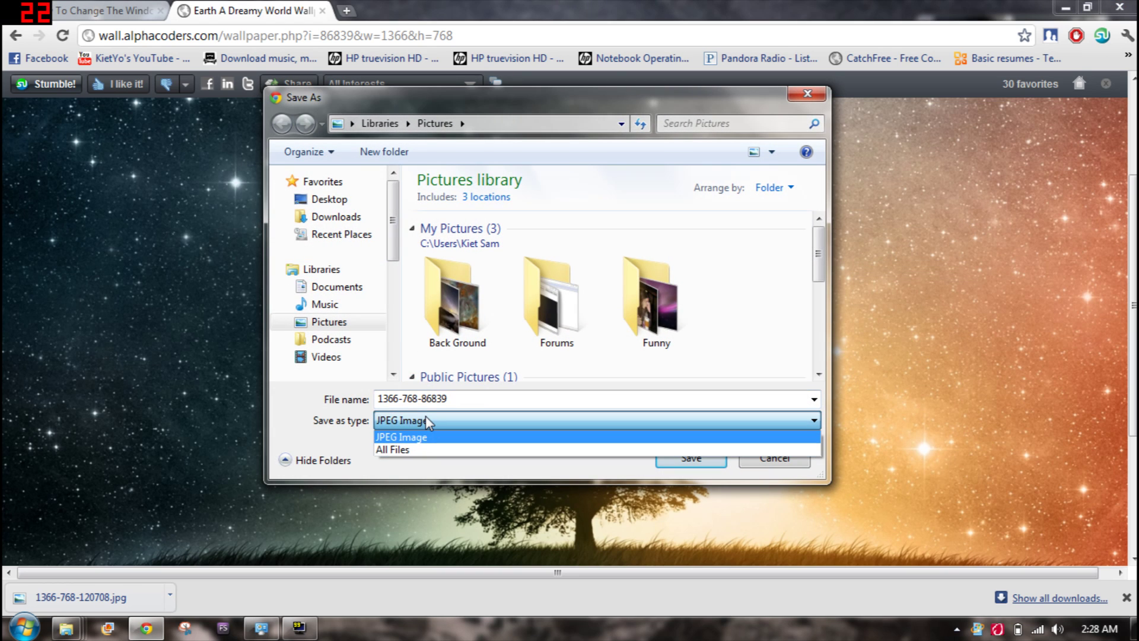
left_click(418, 436)
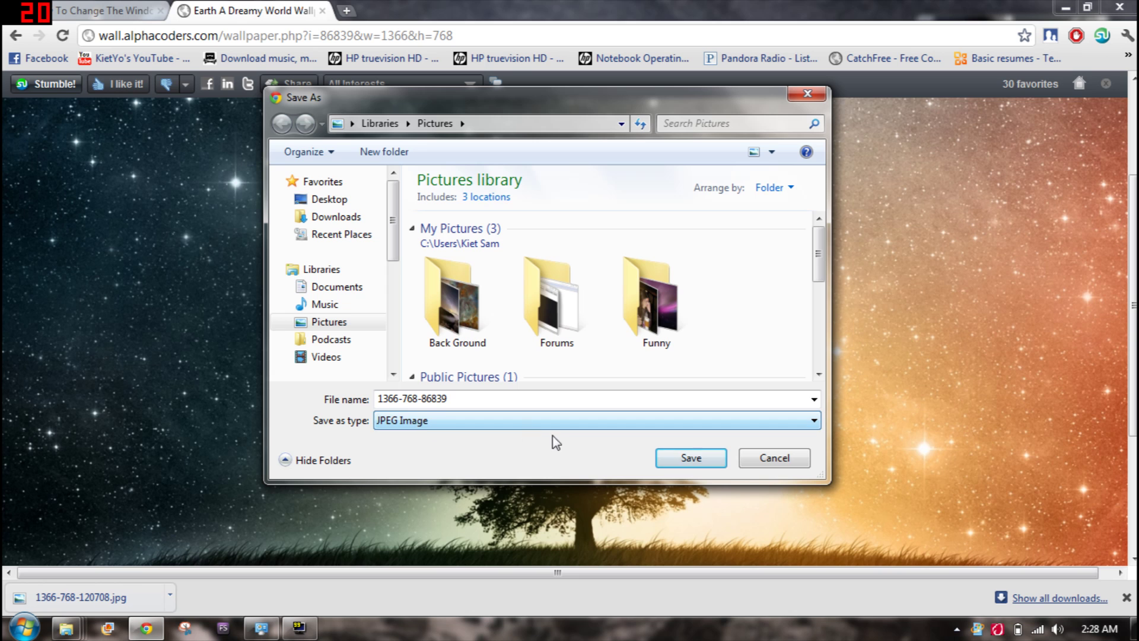
left_click(689, 460)
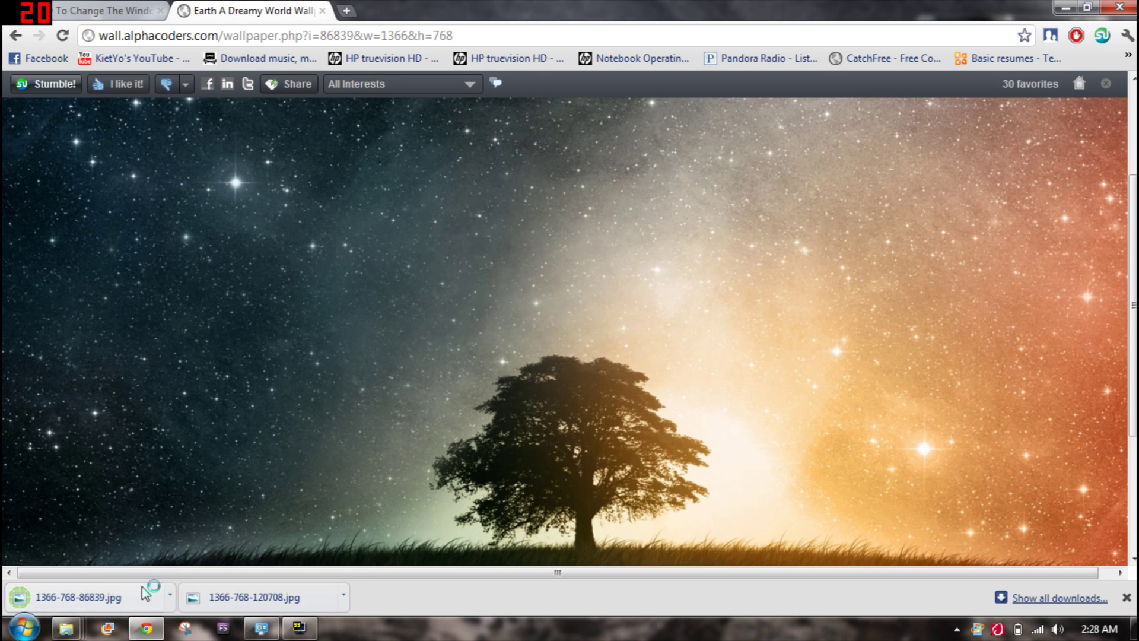
left_click(169, 594)
left_click(226, 578)
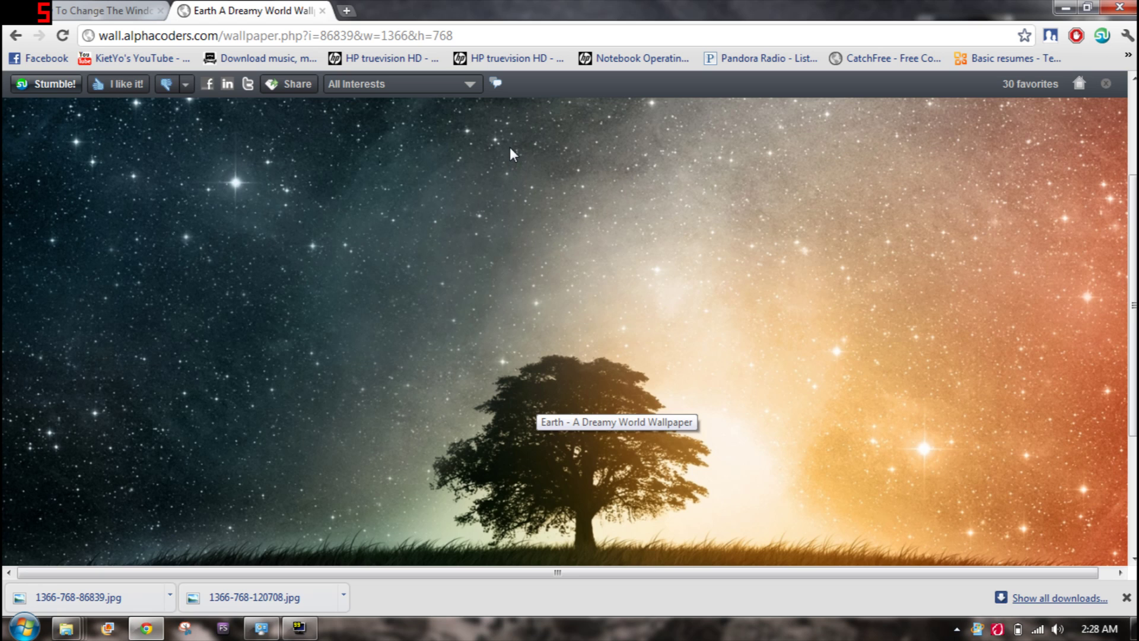
left_click(170, 595)
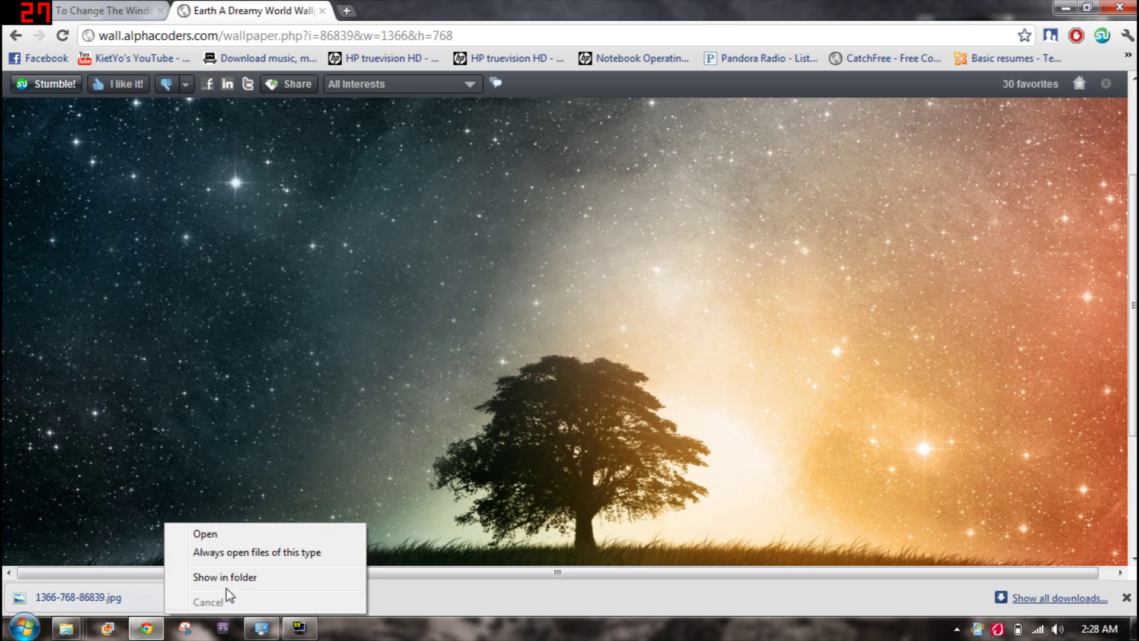
left_click(233, 579)
mouse_move(67, 628)
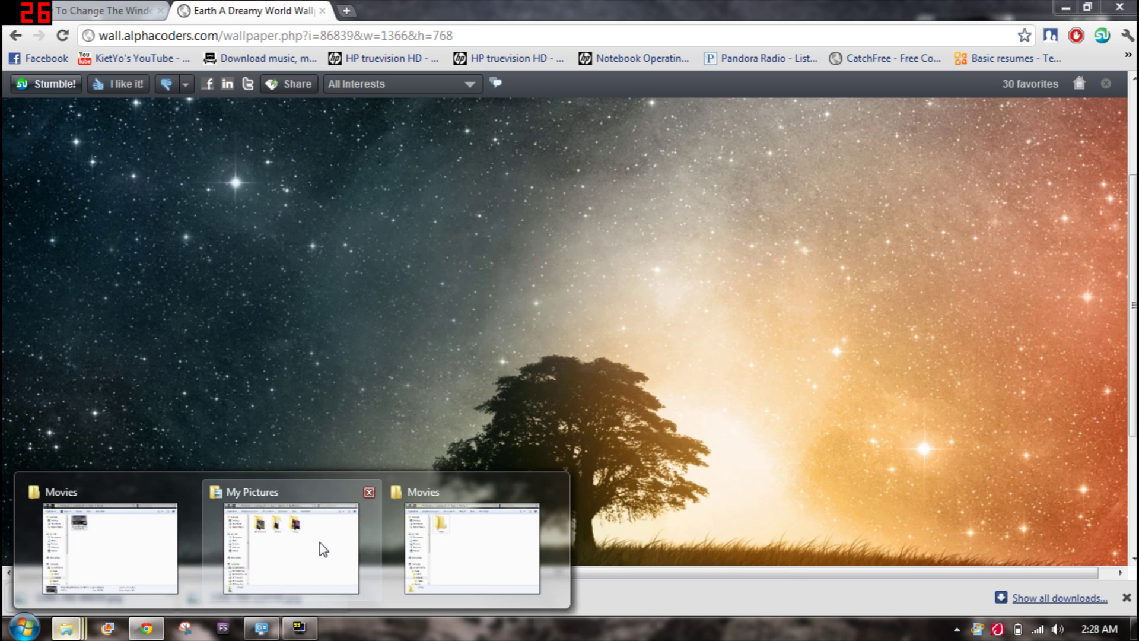
left_click(319, 546)
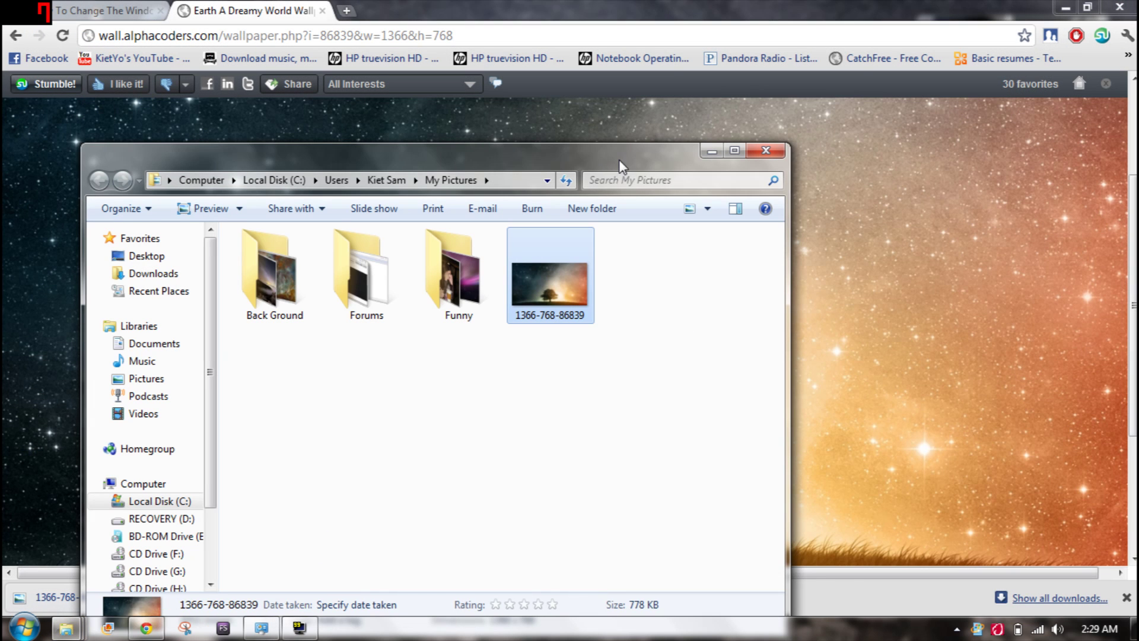
left_click_drag(621, 162, 666, 113)
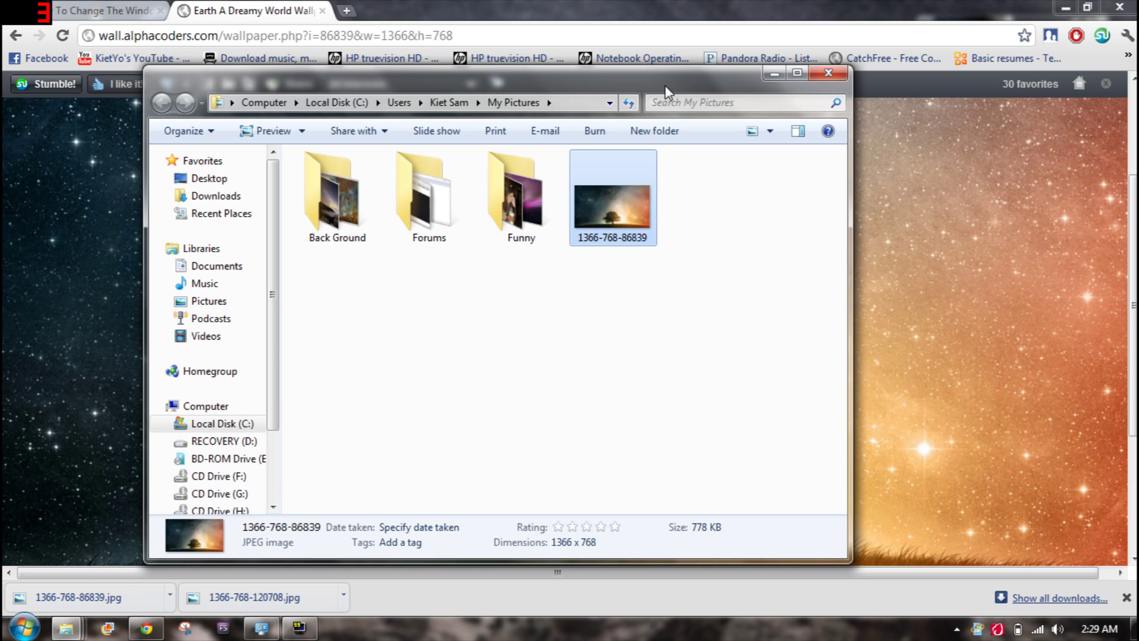
- Return Chrome to the Wallpaper Abyss home page and minimize it
left_click(665, 1)
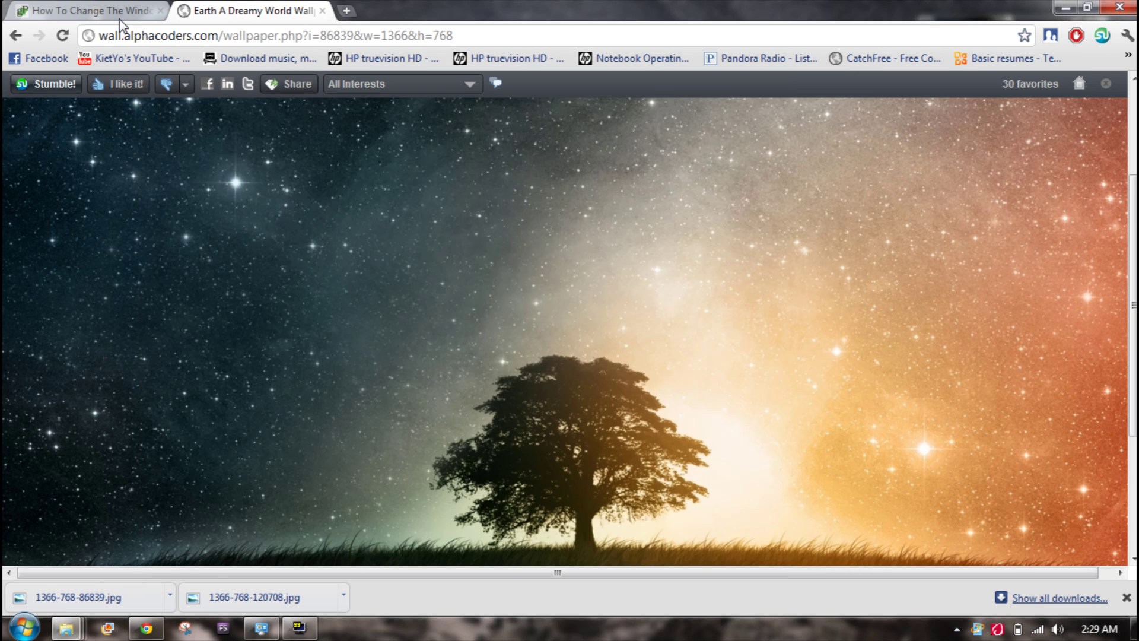
left_click(14, 37)
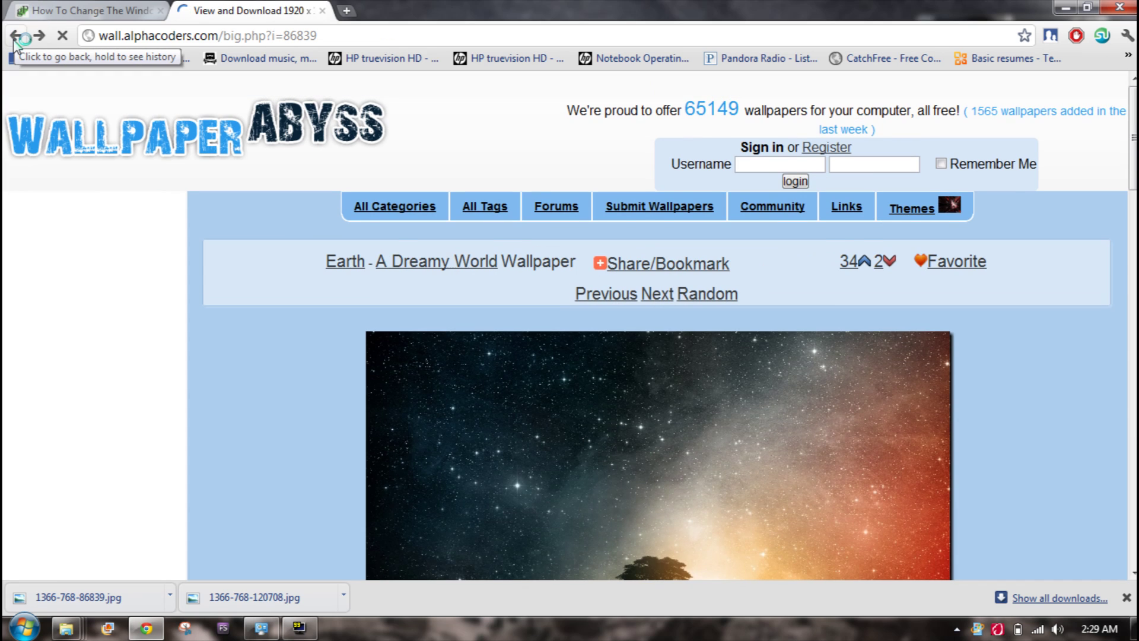
left_click(14, 38)
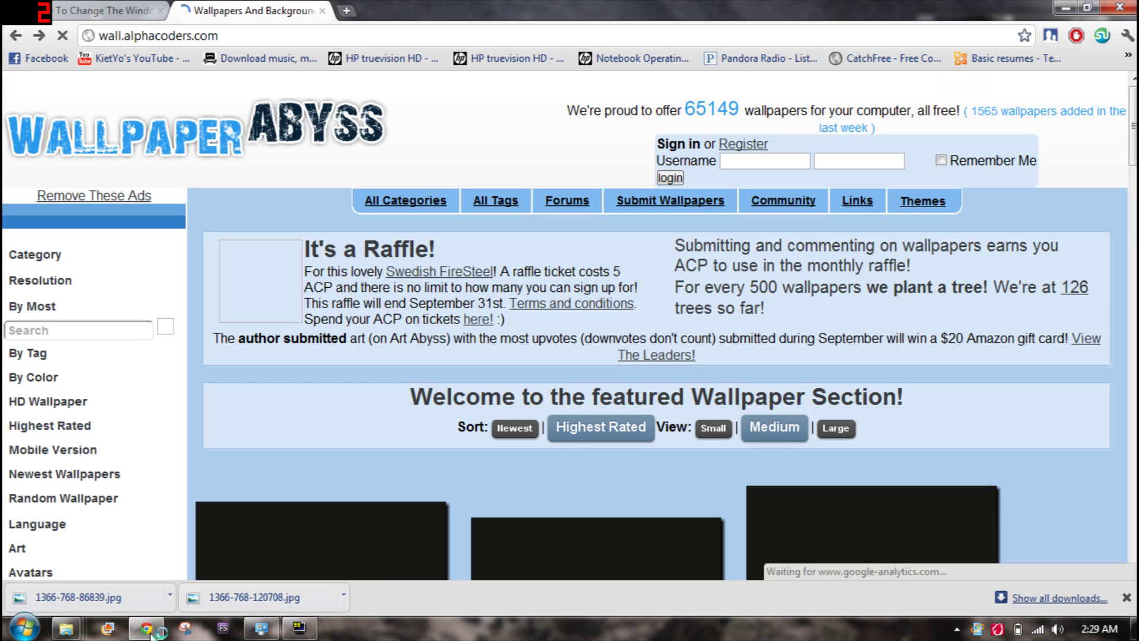
left_click(156, 632)
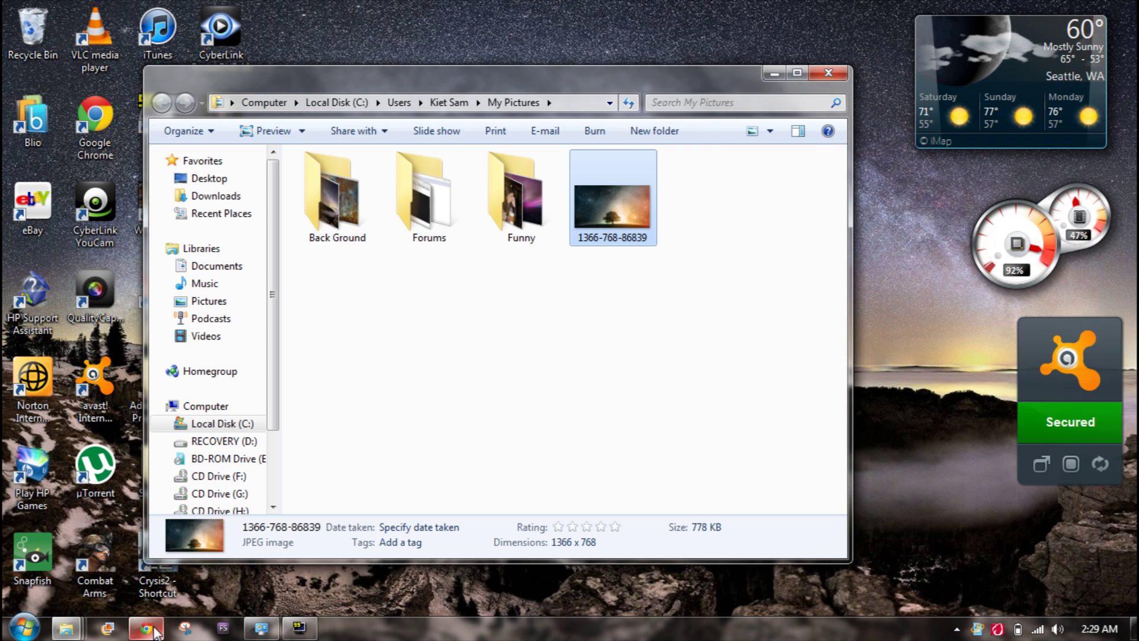
double_click(341, 204)
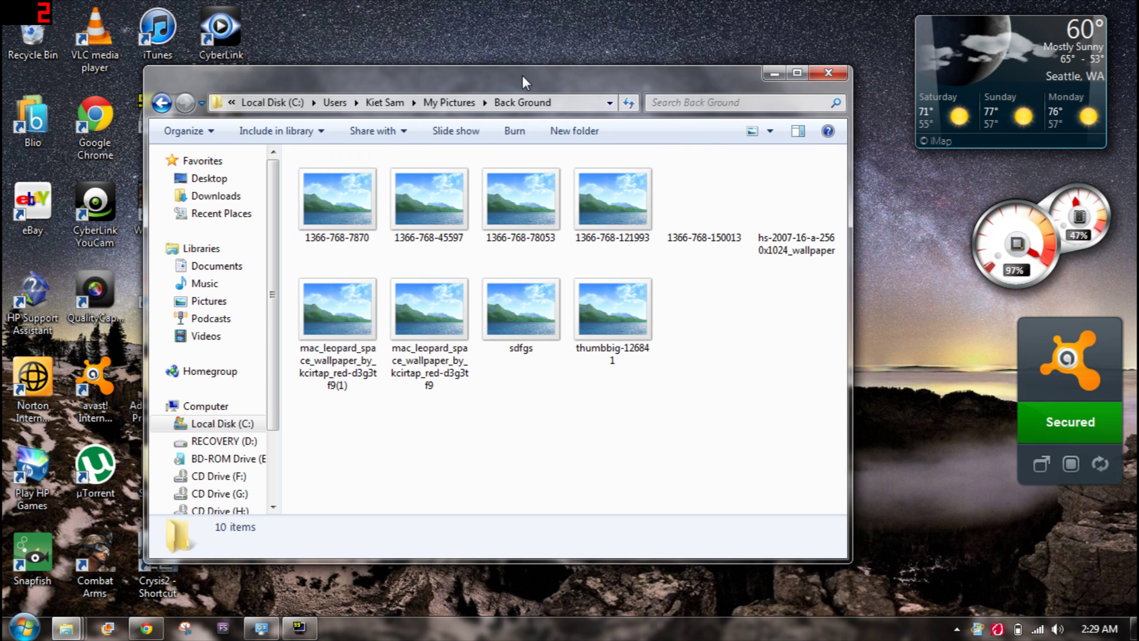
left_click_drag(501, 66, 460, 48)
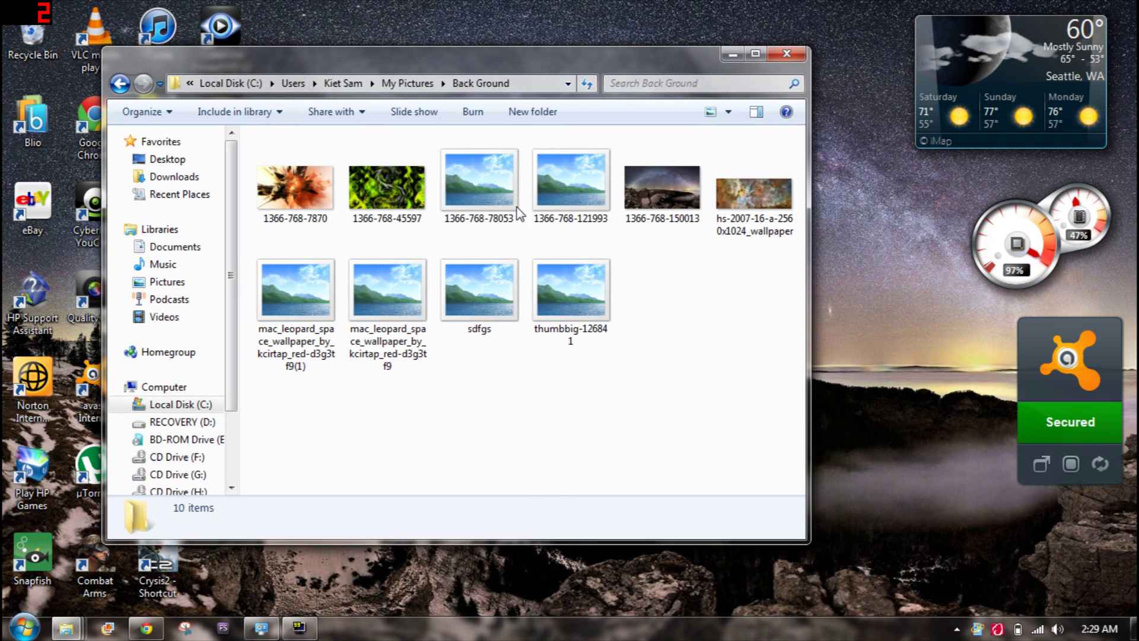
left_click(517, 211)
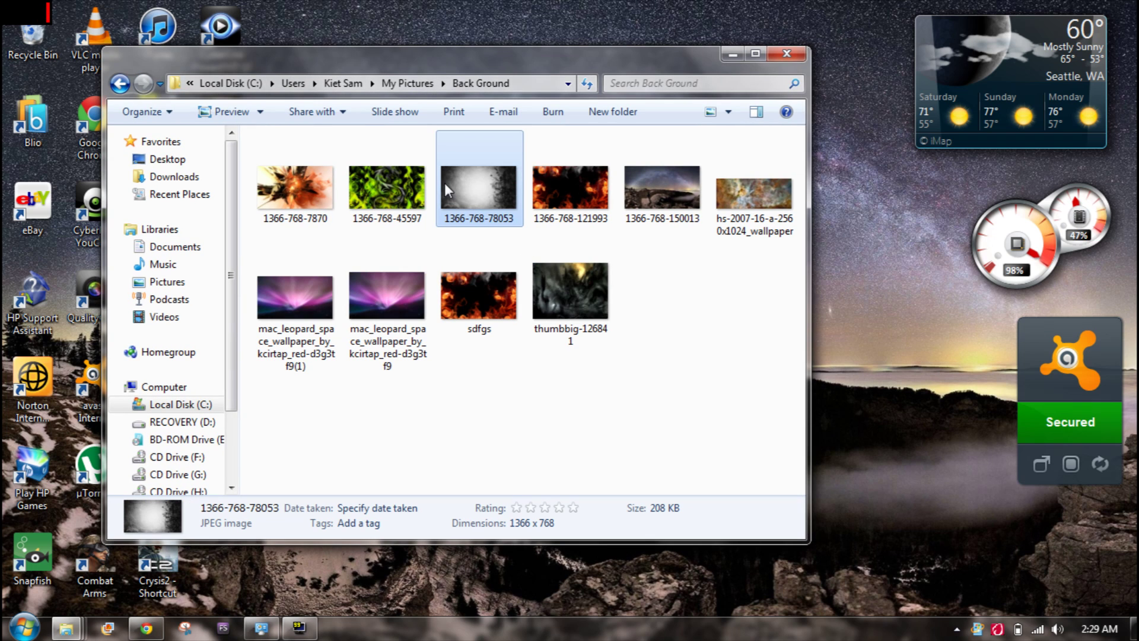
left_click(324, 205)
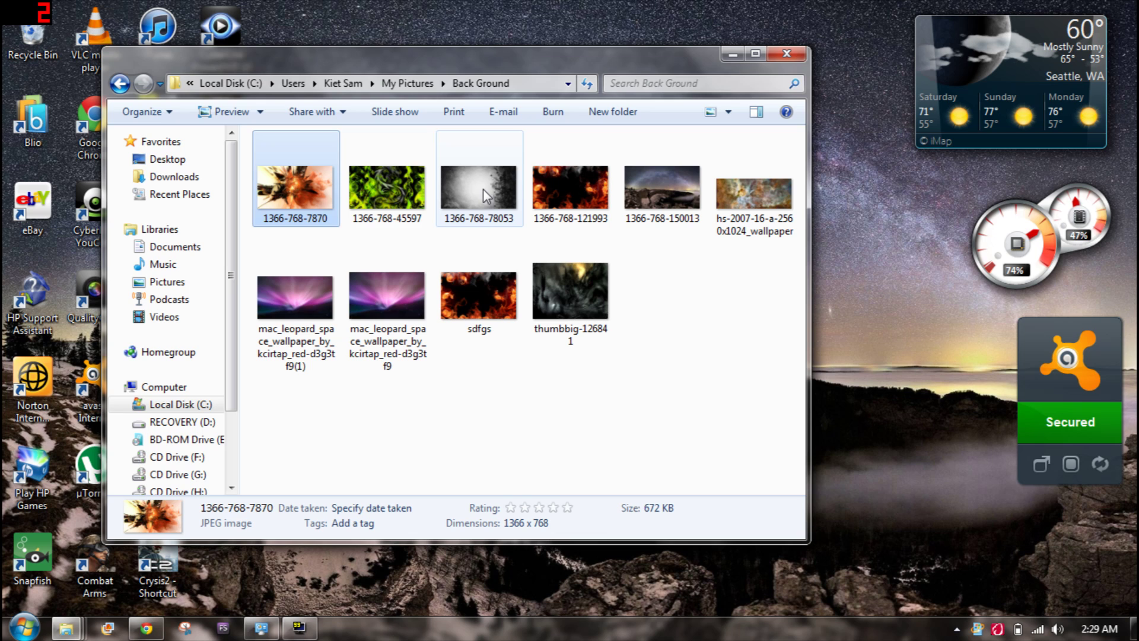
key("Right")
left_click(456, 207)
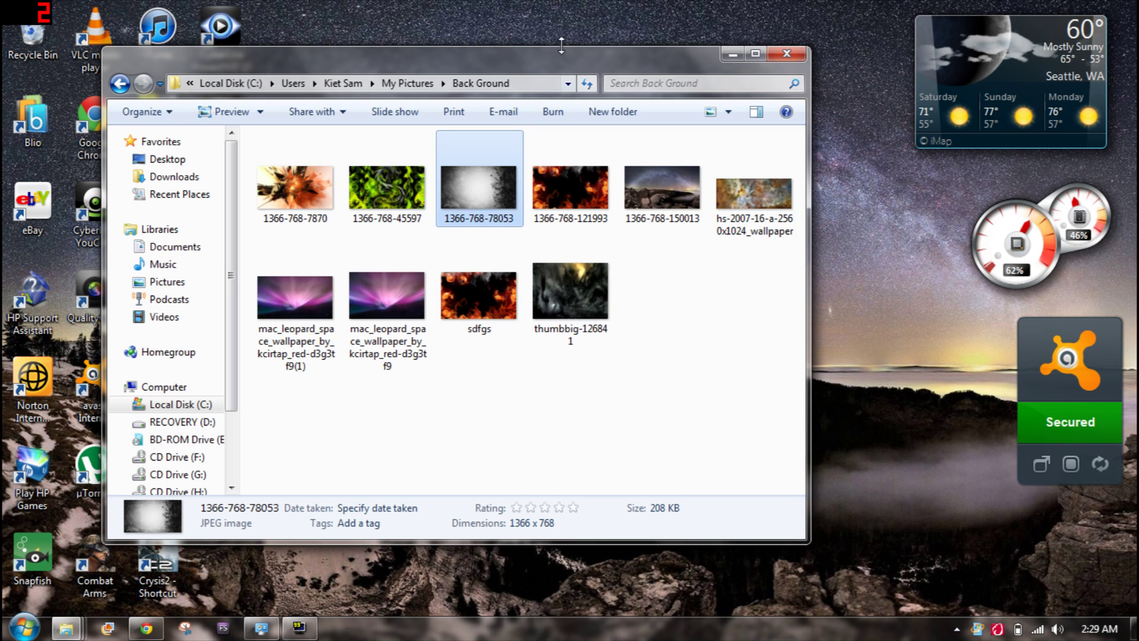
left_click_drag(716, 77, 896, 91)
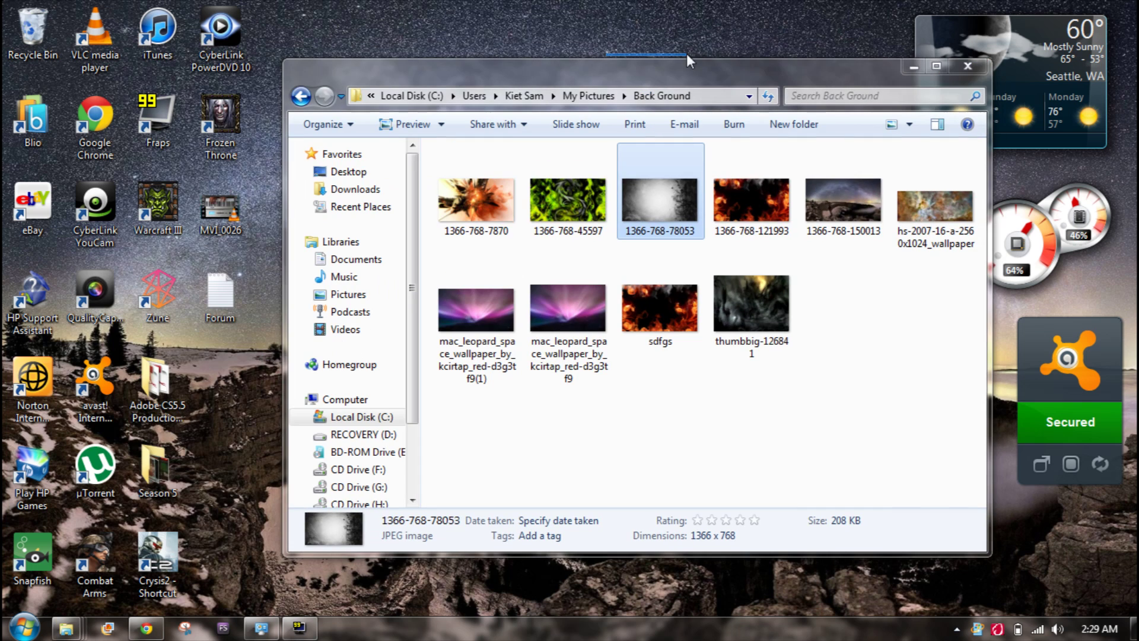
left_click(694, 542)
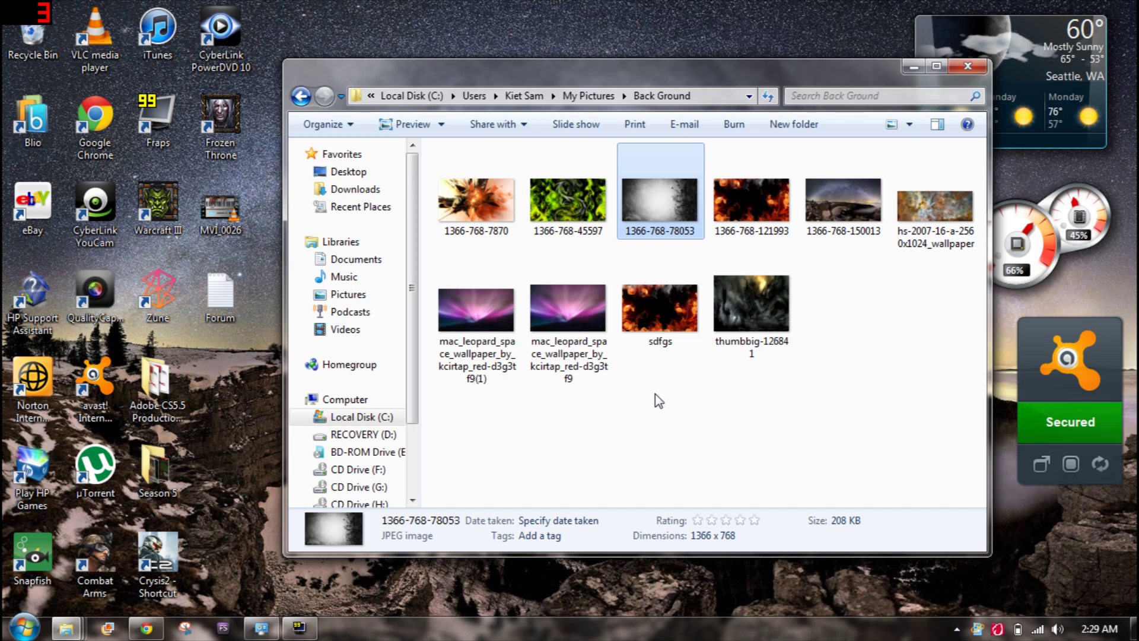
left_click(25, 627)
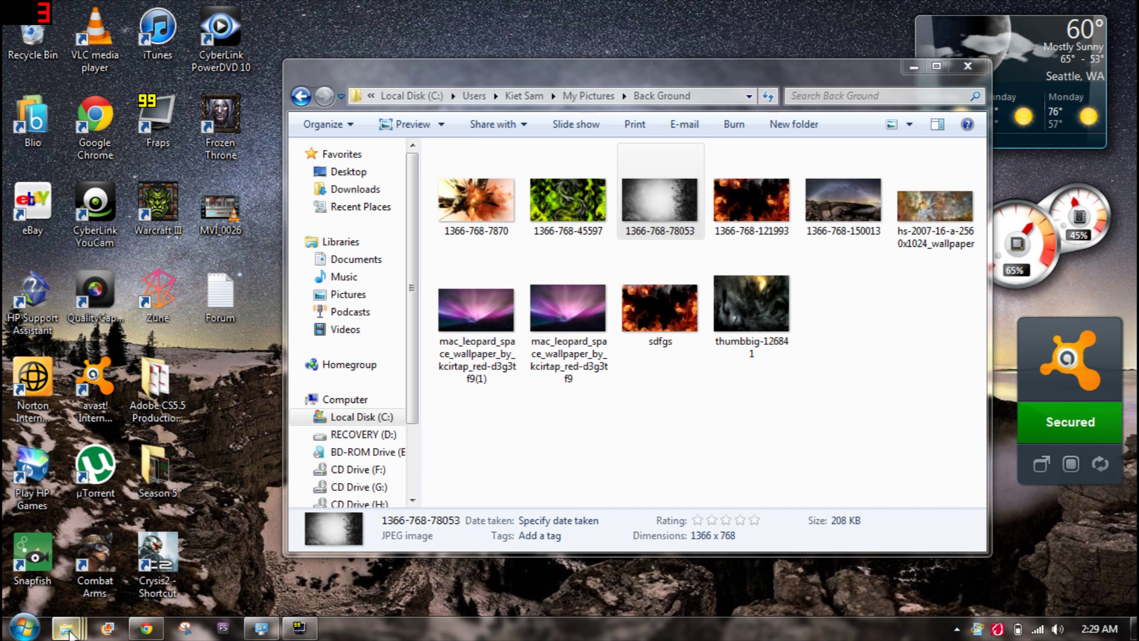
left_click(25, 628)
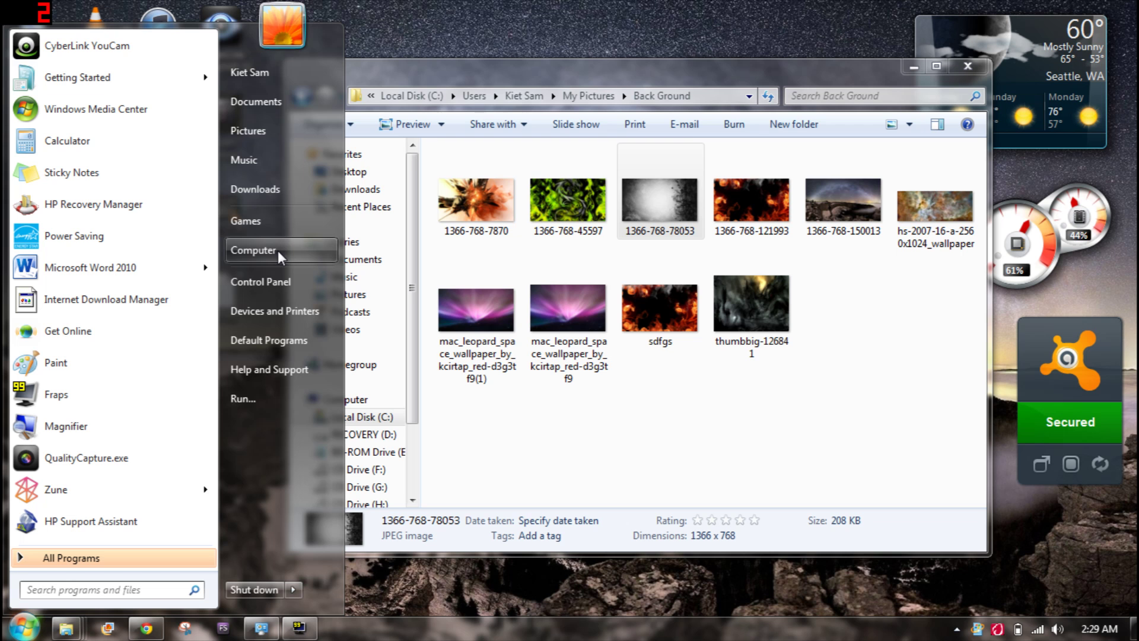
- From Computer, open Local Disk (C:) and then the Windows folder
left_click(460, 207)
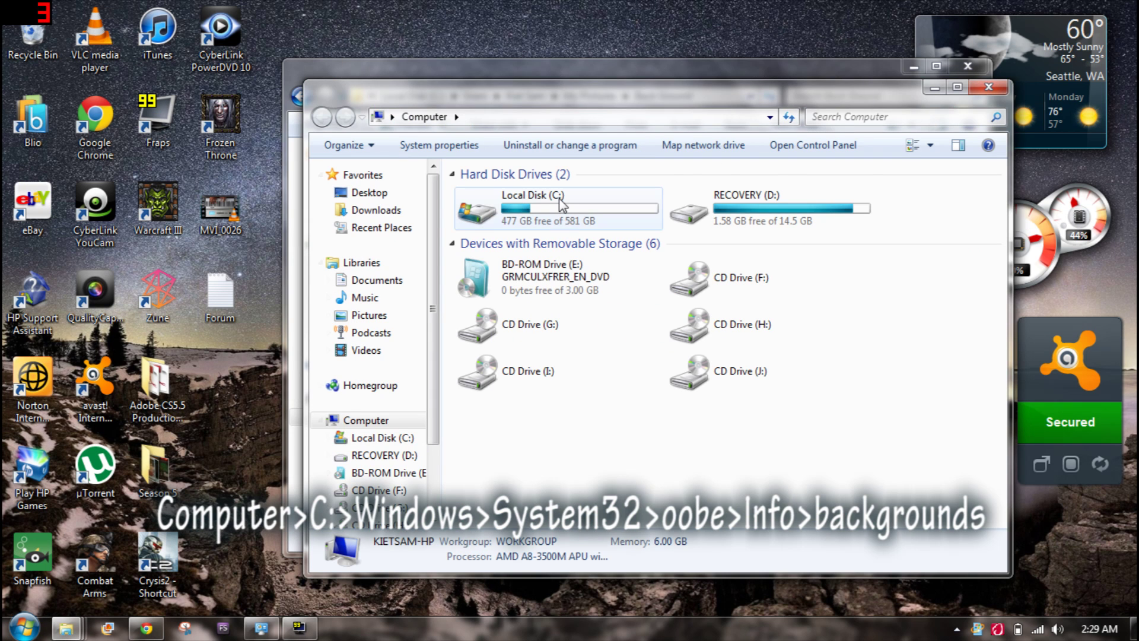
double_click(560, 205)
mouse_move(625, 102)
left_mouse_down()
mouse_move(568, 80)
mouse_move(522, 86)
left_mouse_up()
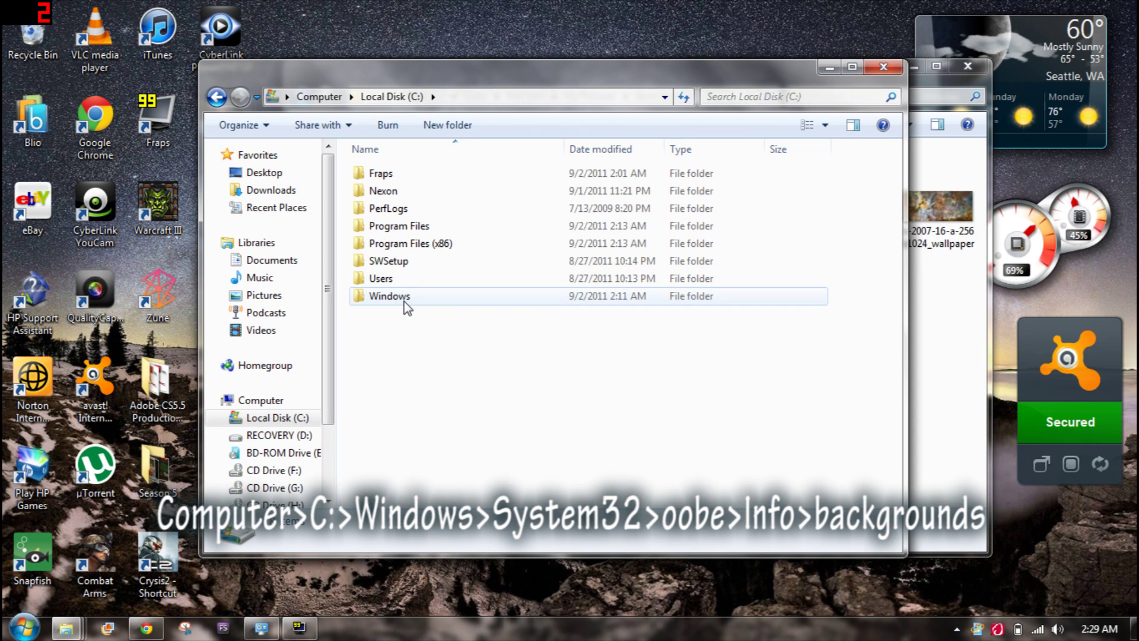
left_click(402, 303)
double_click(403, 303)
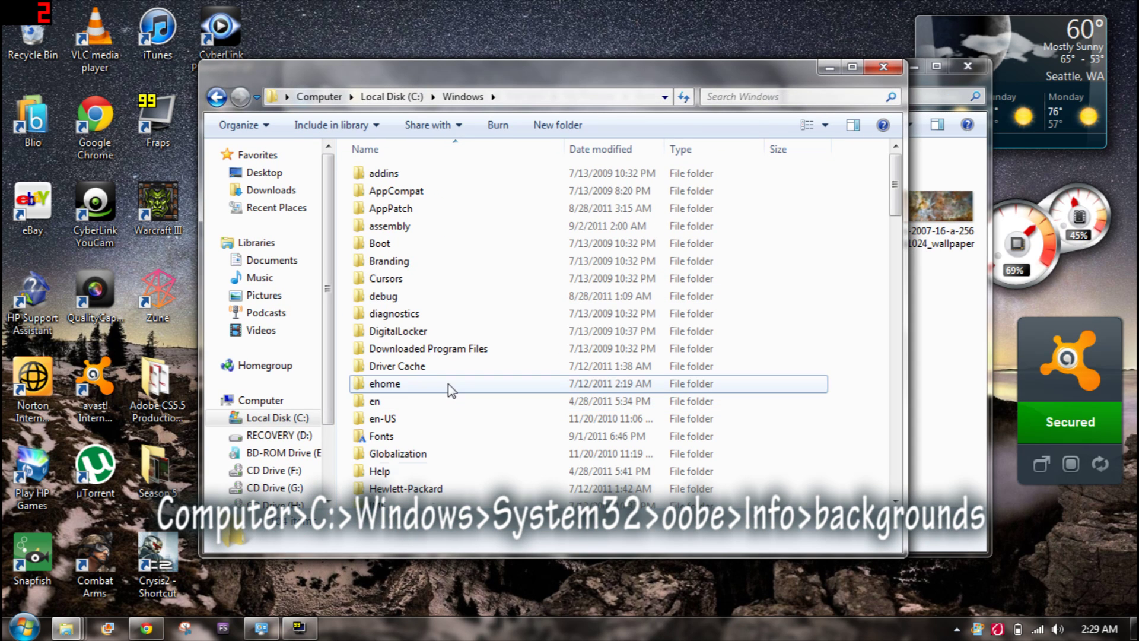
- Drill down through System32 and oobe into the Info folder
left_click(450, 391)
scroll(419, 462, "down", 4)
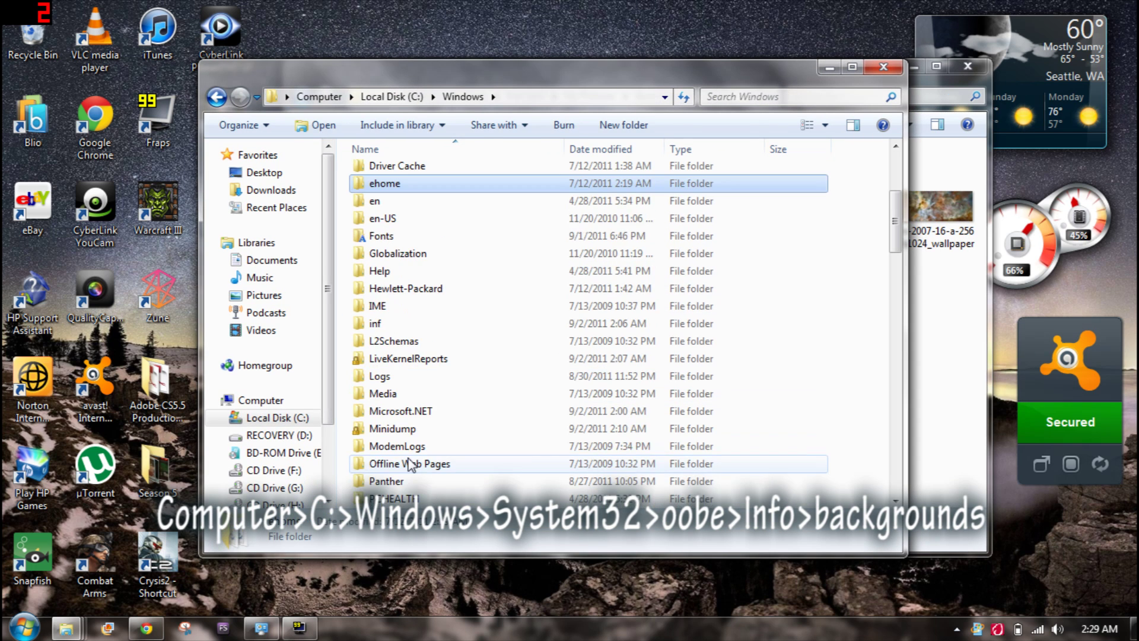
left_click(411, 345)
scroll(415, 383, "down", 1)
scroll(411, 399, "down", 3)
scroll(411, 415, "down", 3)
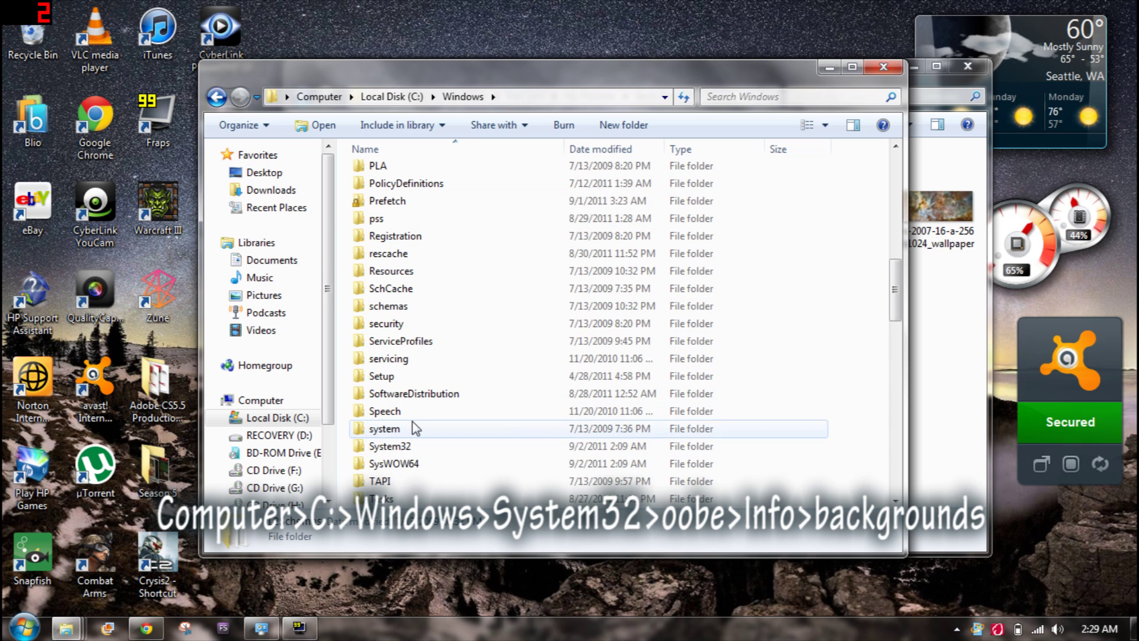
scroll(415, 436, "down", 2)
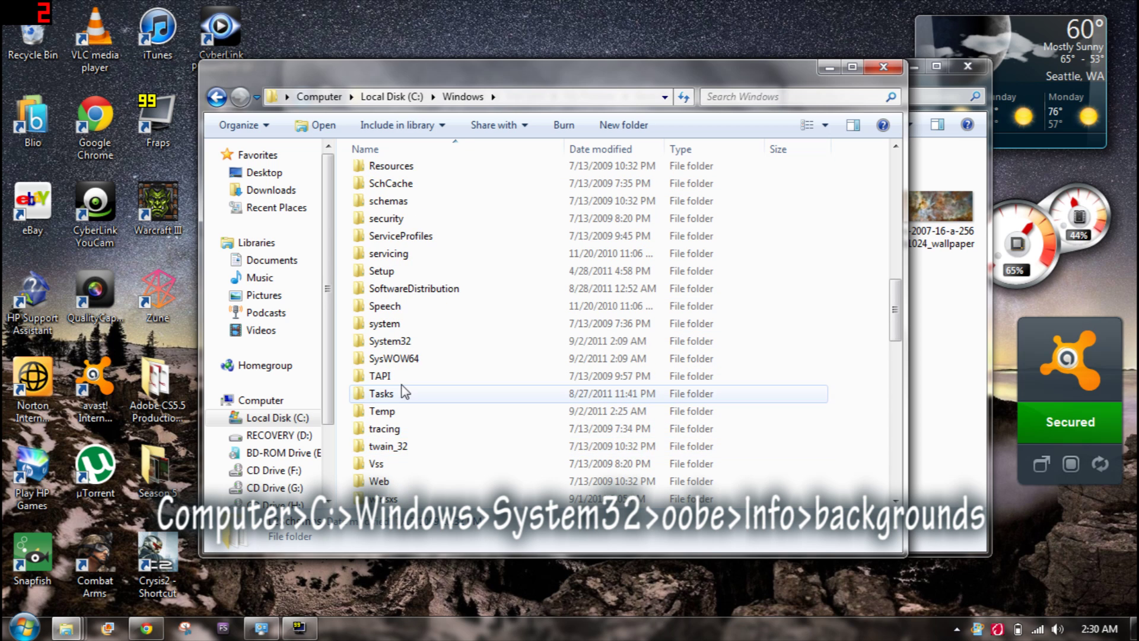
double_click(412, 345)
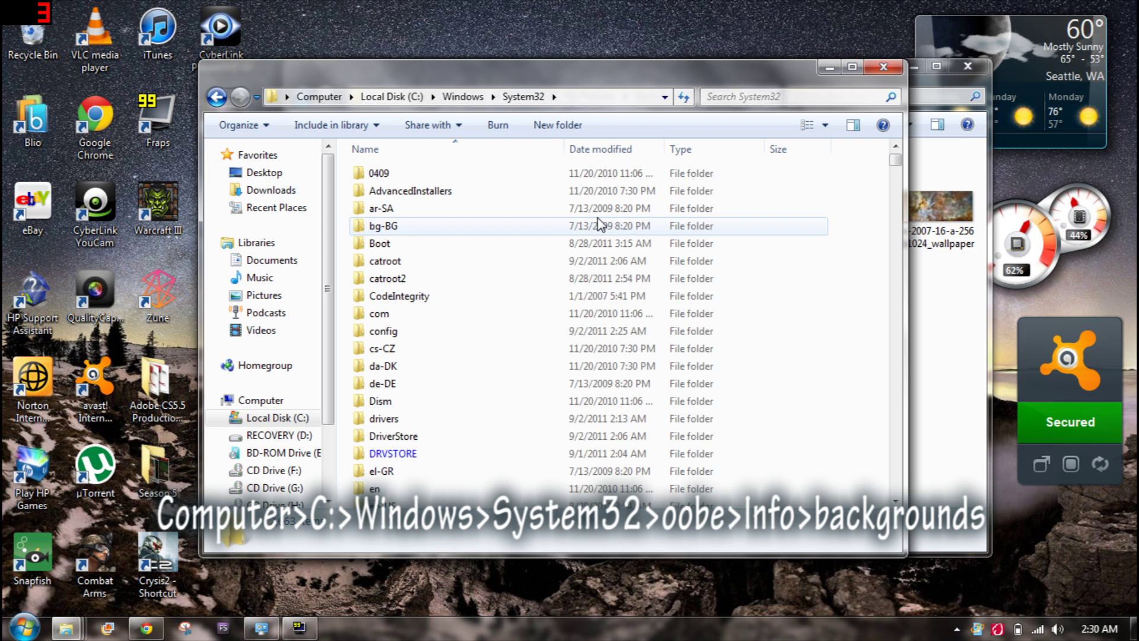
left_click(423, 436)
scroll(423, 434, "down", 4)
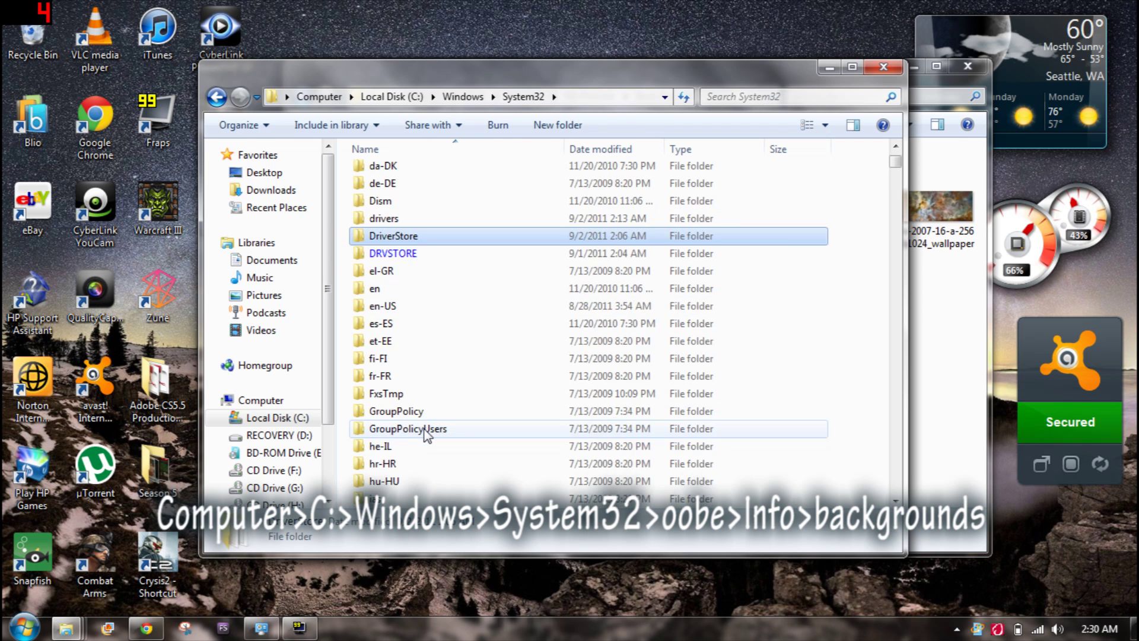
scroll(423, 430, "down", 8)
scroll(419, 428, "down", 2)
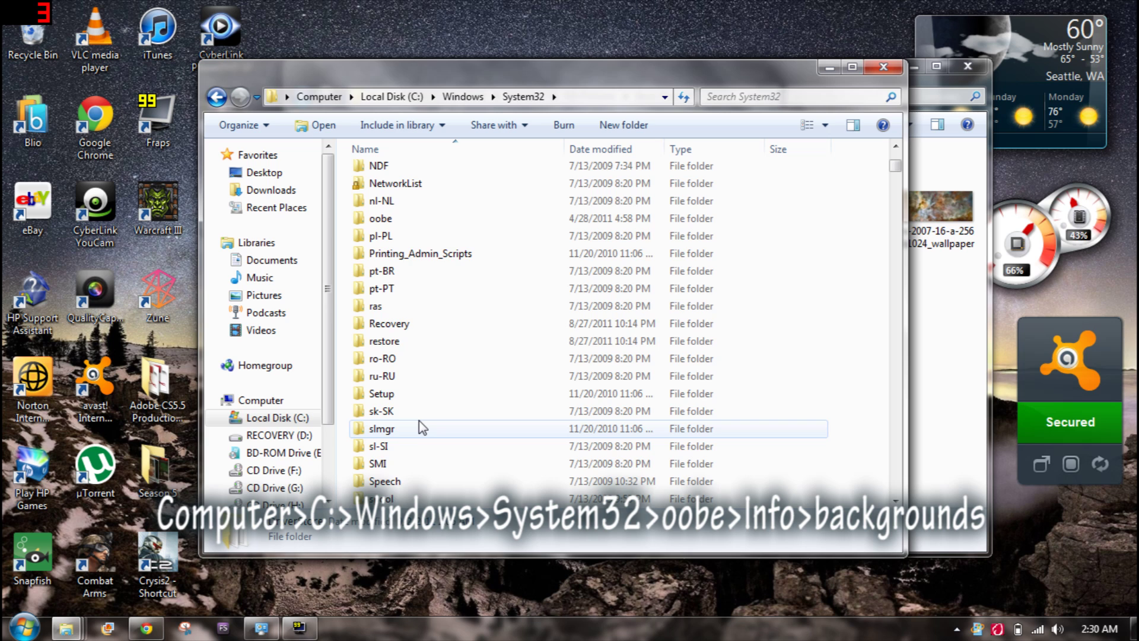
scroll(419, 410, "up", 1)
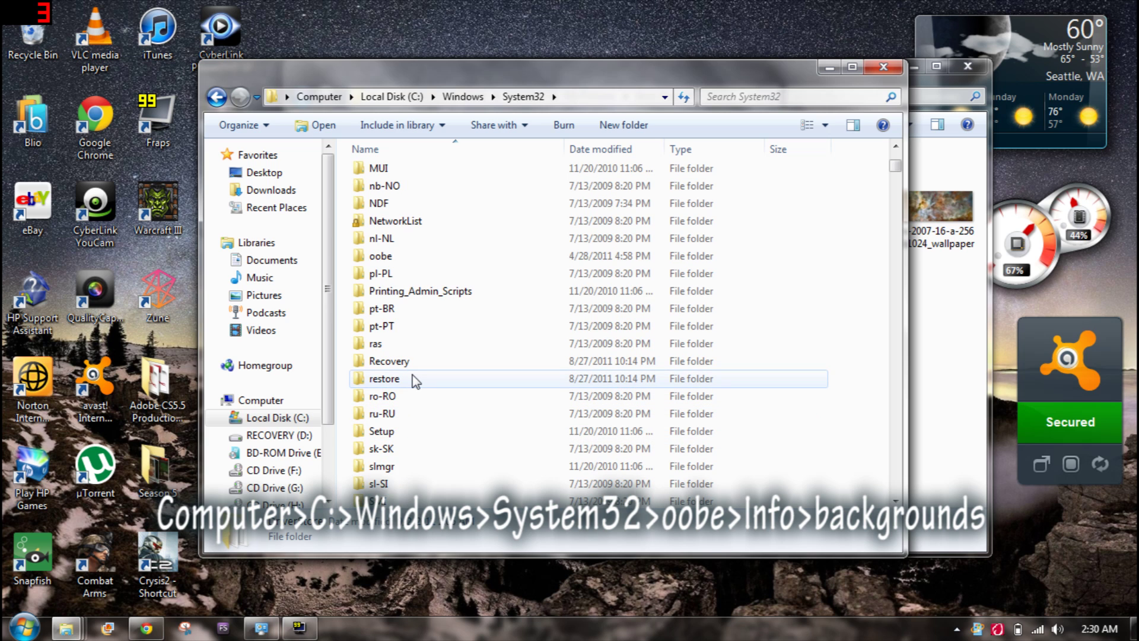
scroll(412, 380, "up", 3)
scroll(414, 385, "down", 1)
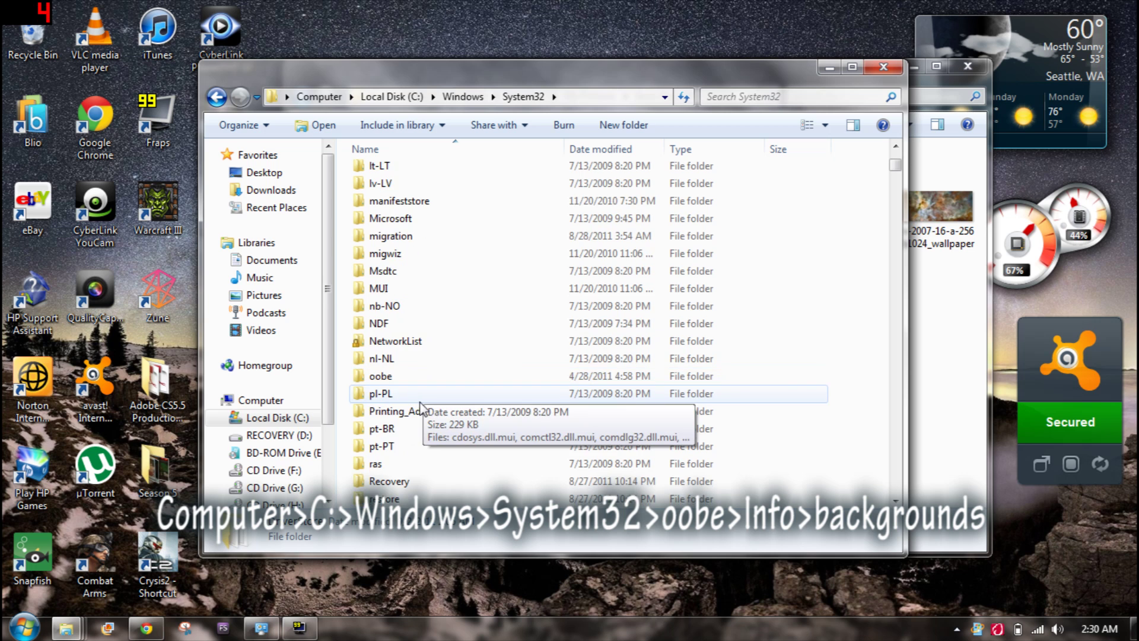
double_click(405, 378)
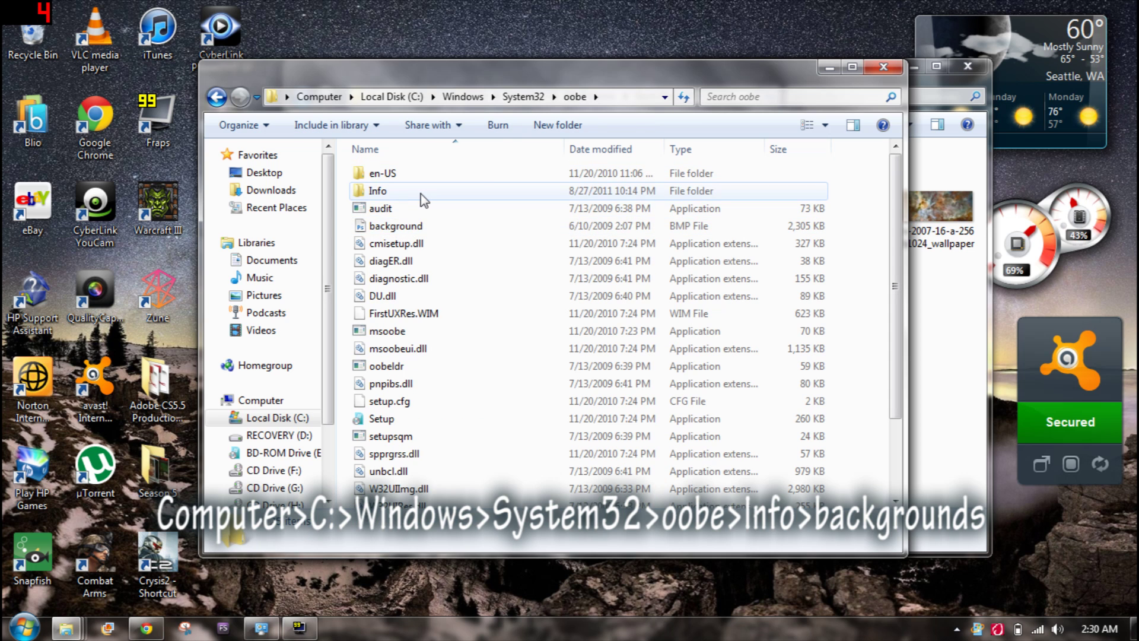
double_click(417, 193)
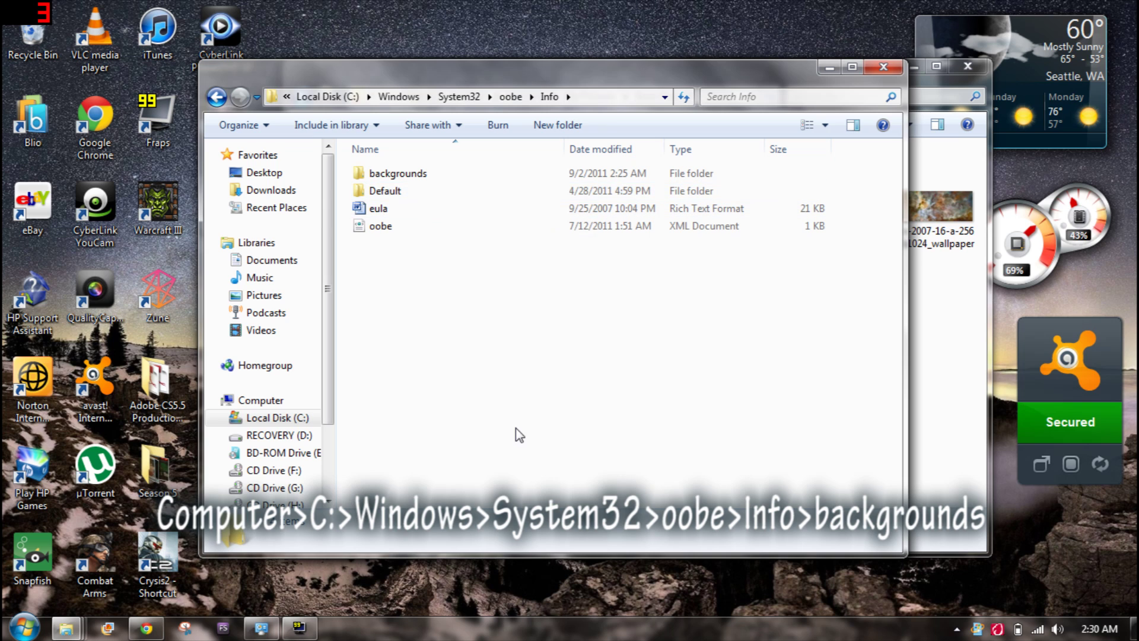
- Open Info\backgrounds, reposition the window, and bring up backgroundDefault's context menu
left_click(416, 178)
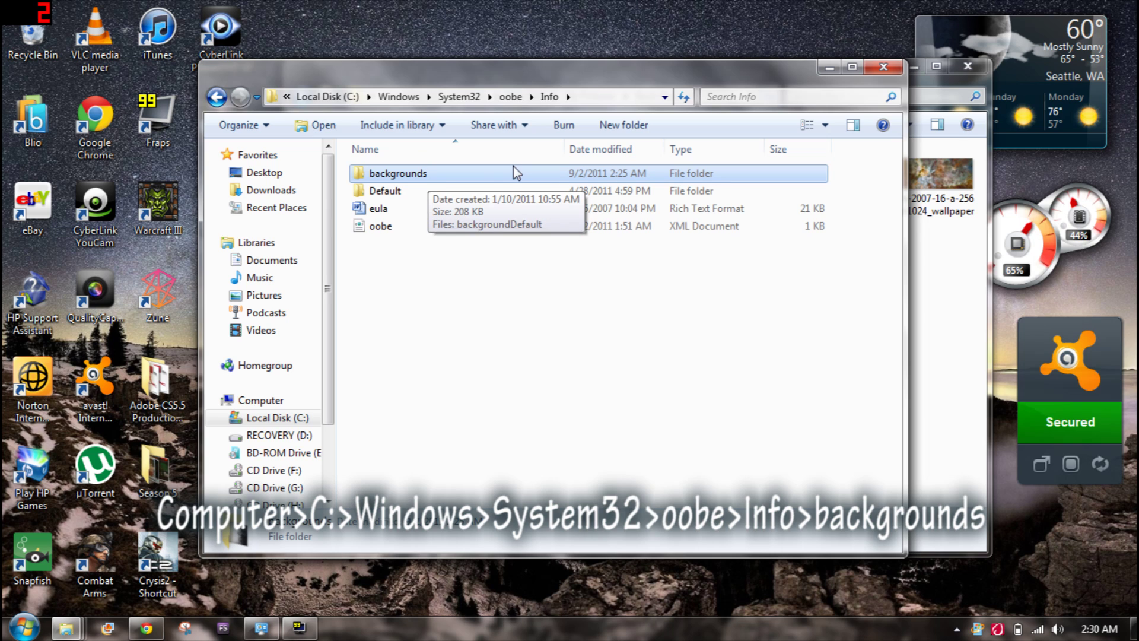
left_click(489, 303)
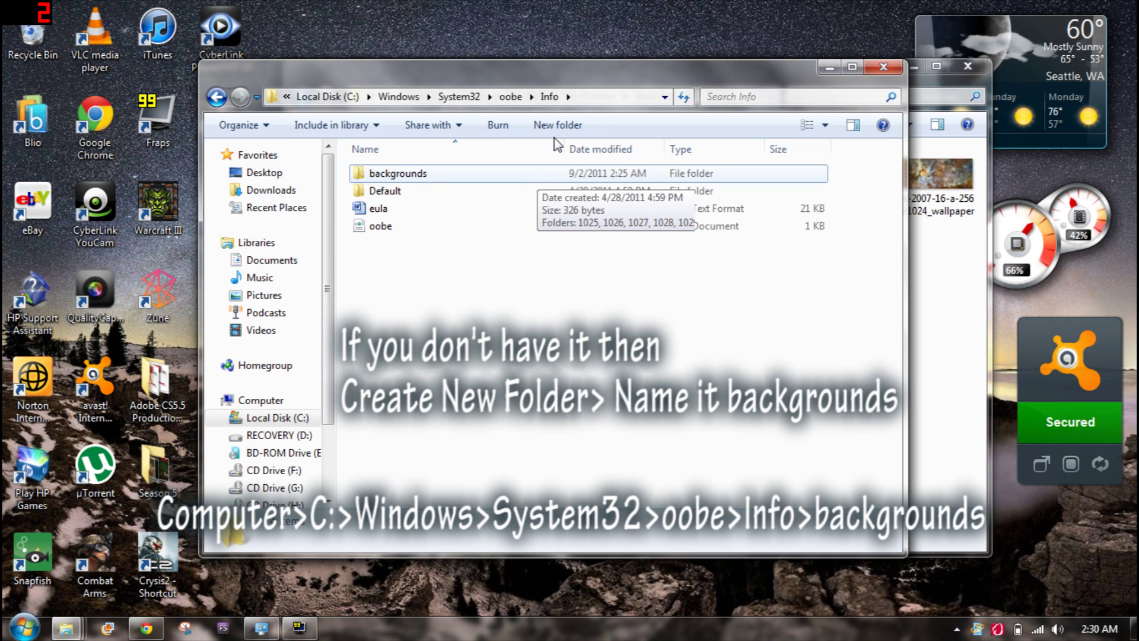
double_click(415, 178)
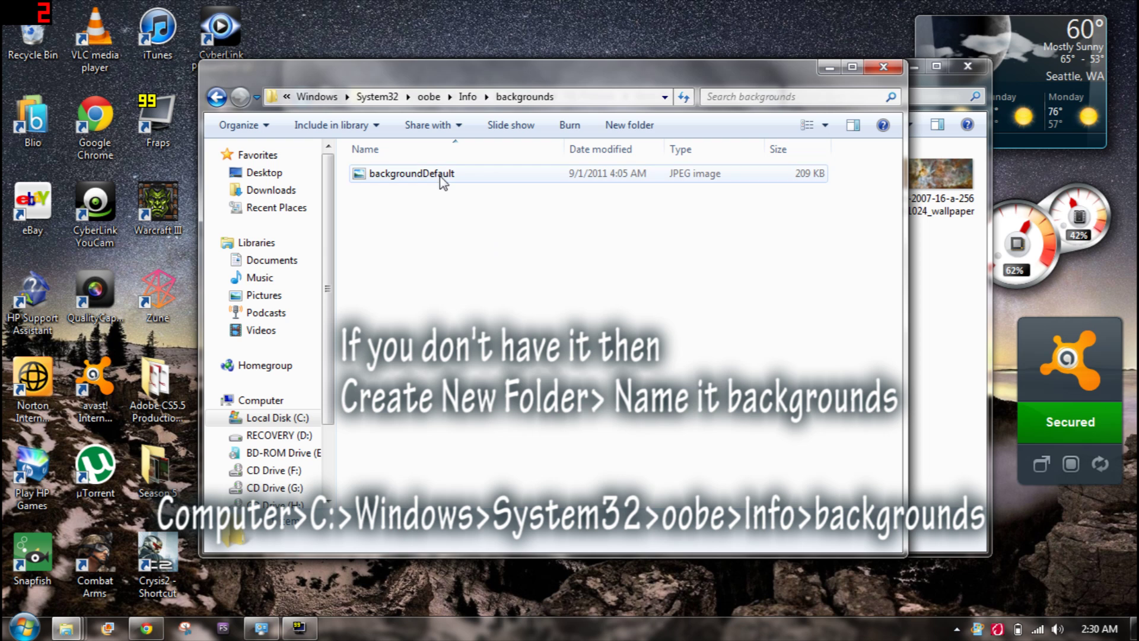
left_click(415, 175)
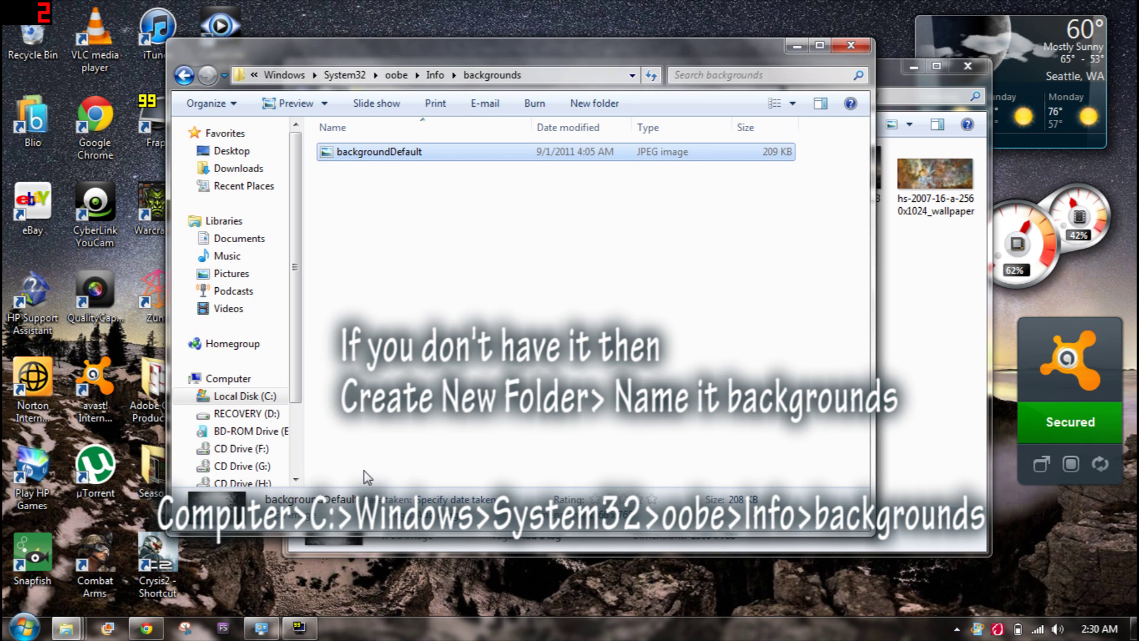
left_click_drag(451, 51, 500, 80)
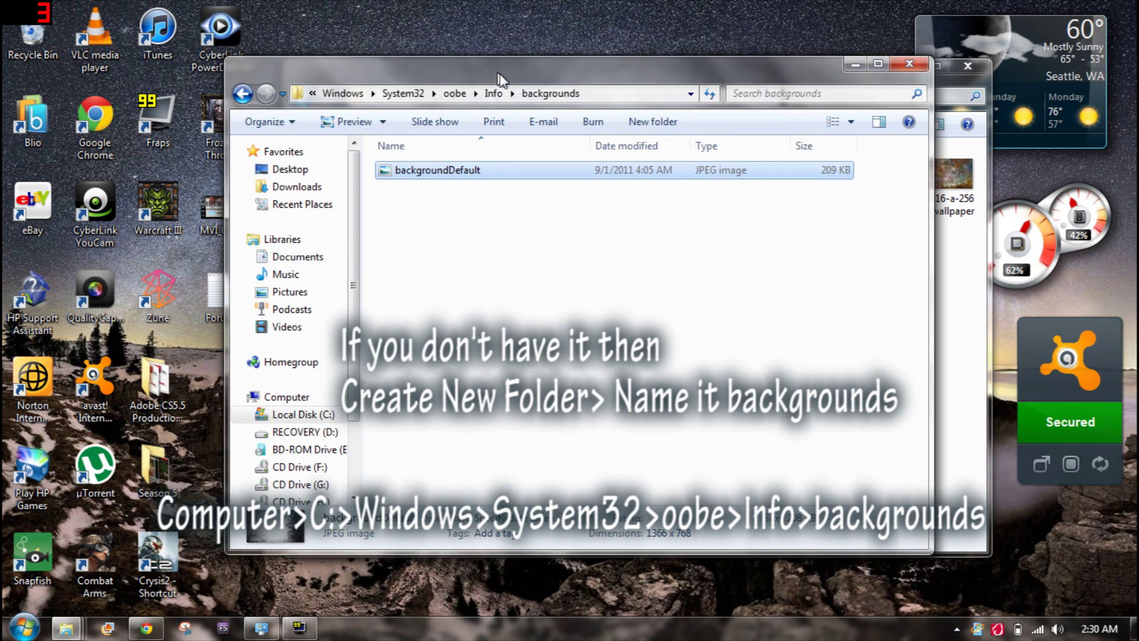
left_click(452, 241)
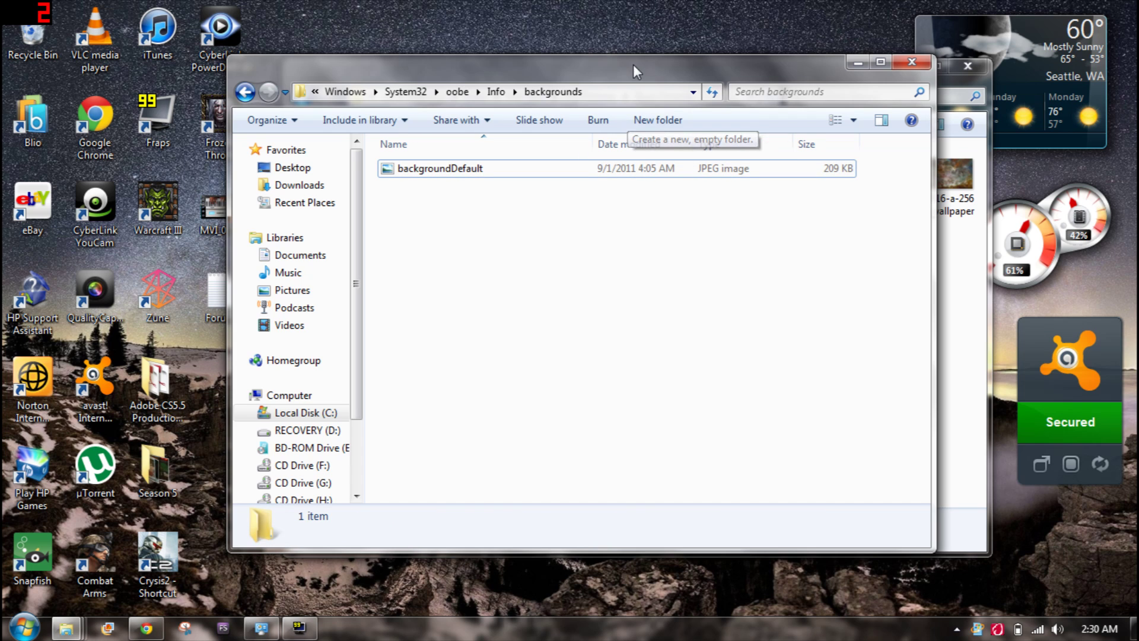
left_click_drag(633, 64, 620, 68)
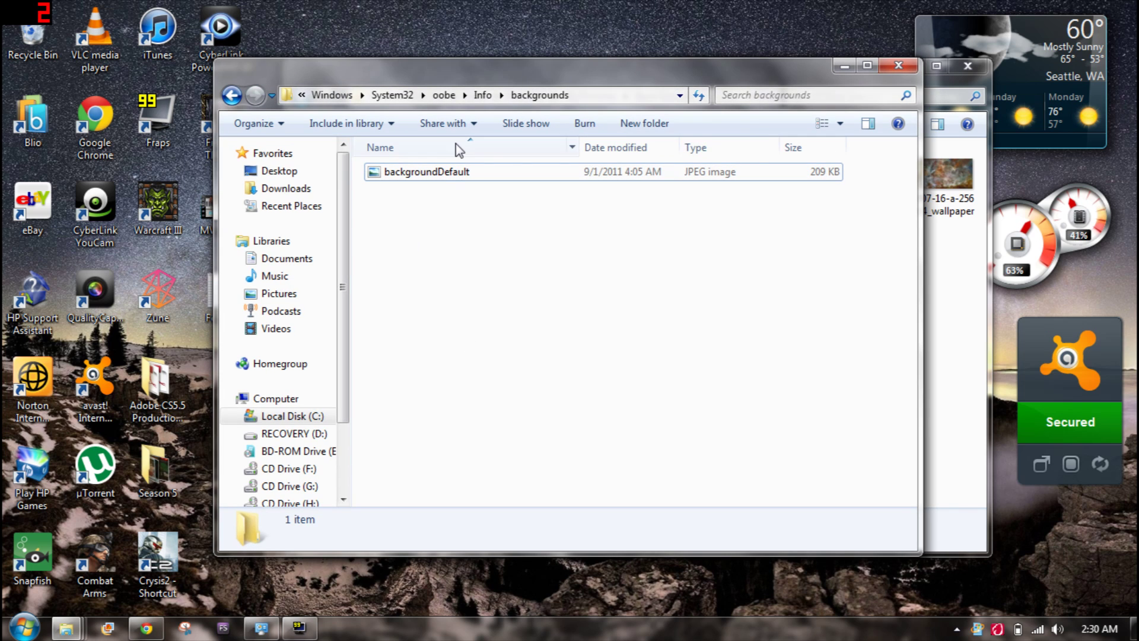
right_click(443, 172)
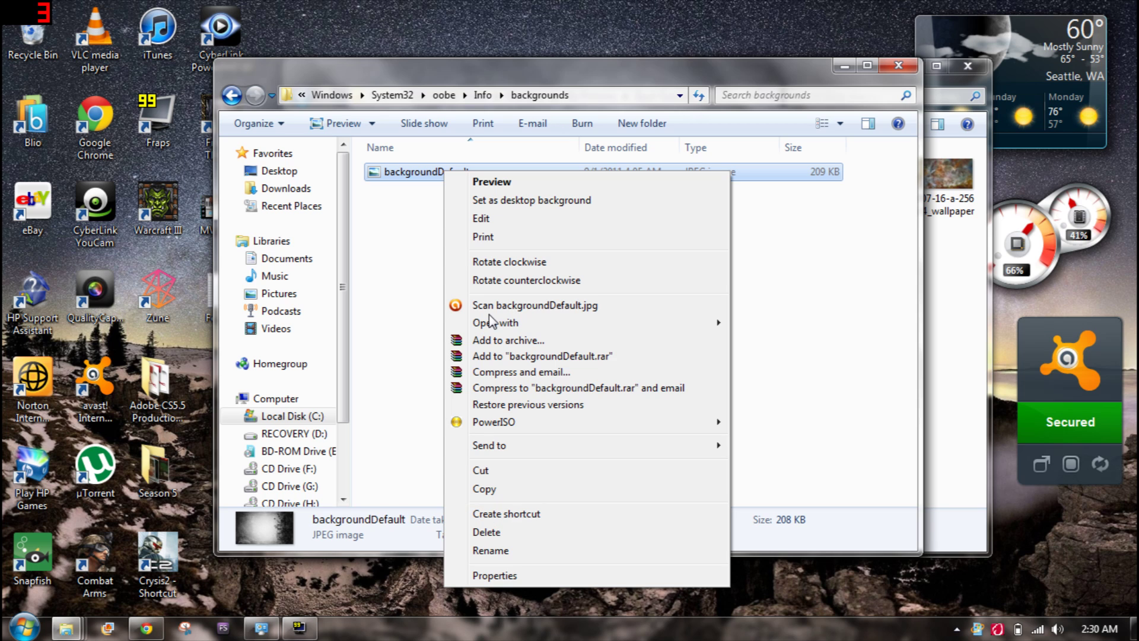
- Rename the existing backgroundDefault image to backgroundDefault1
left_click(506, 550)
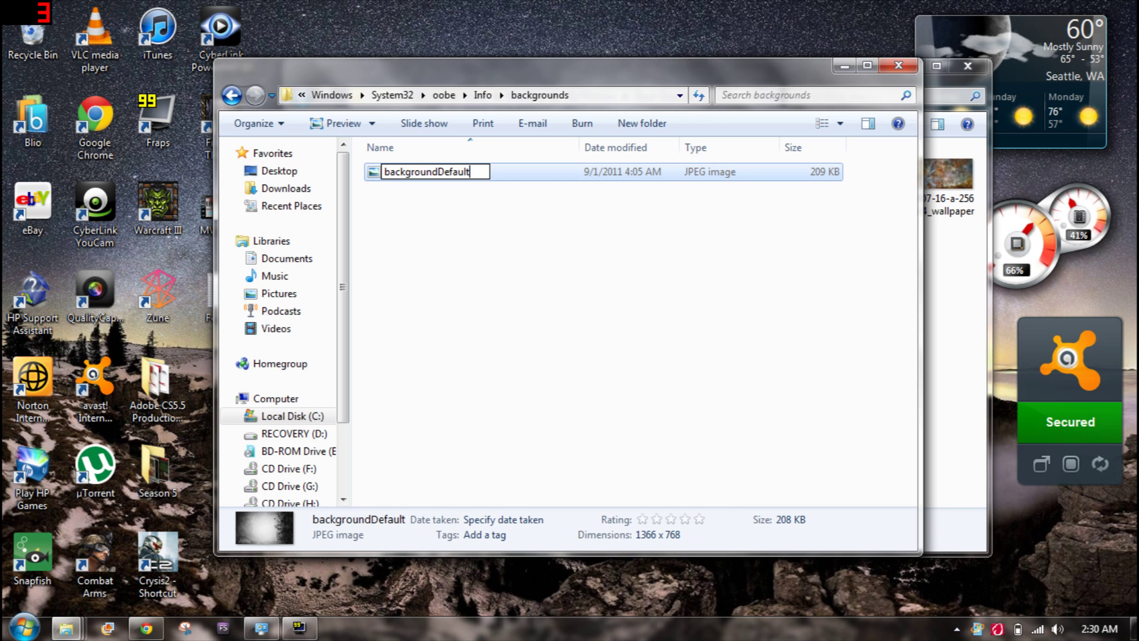
type("1")
left_click(571, 309)
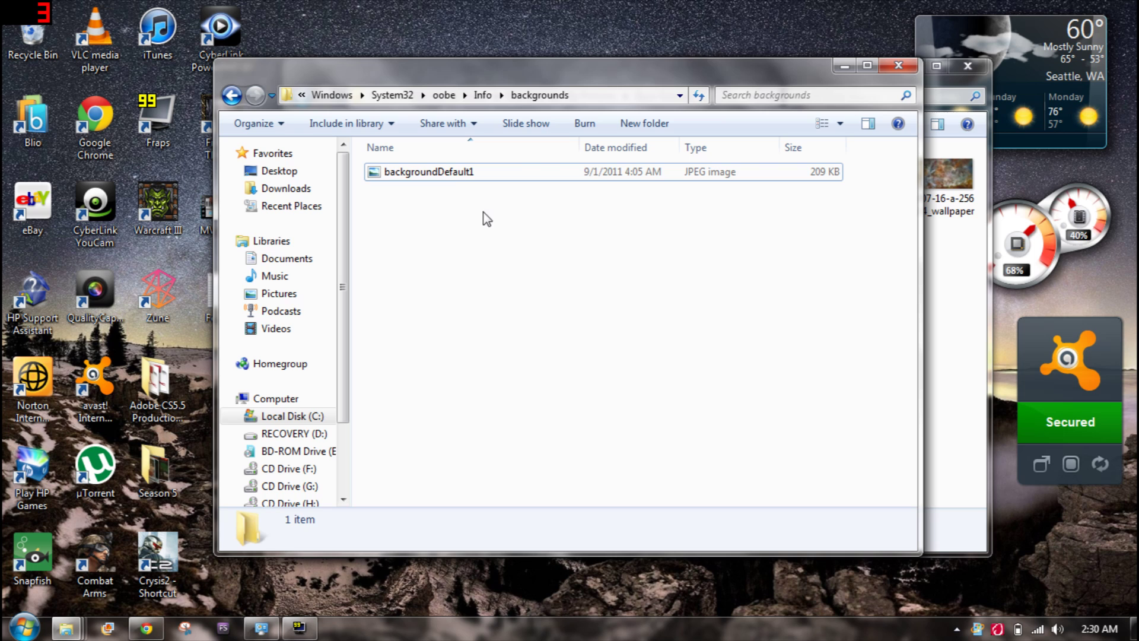
left_click(451, 177)
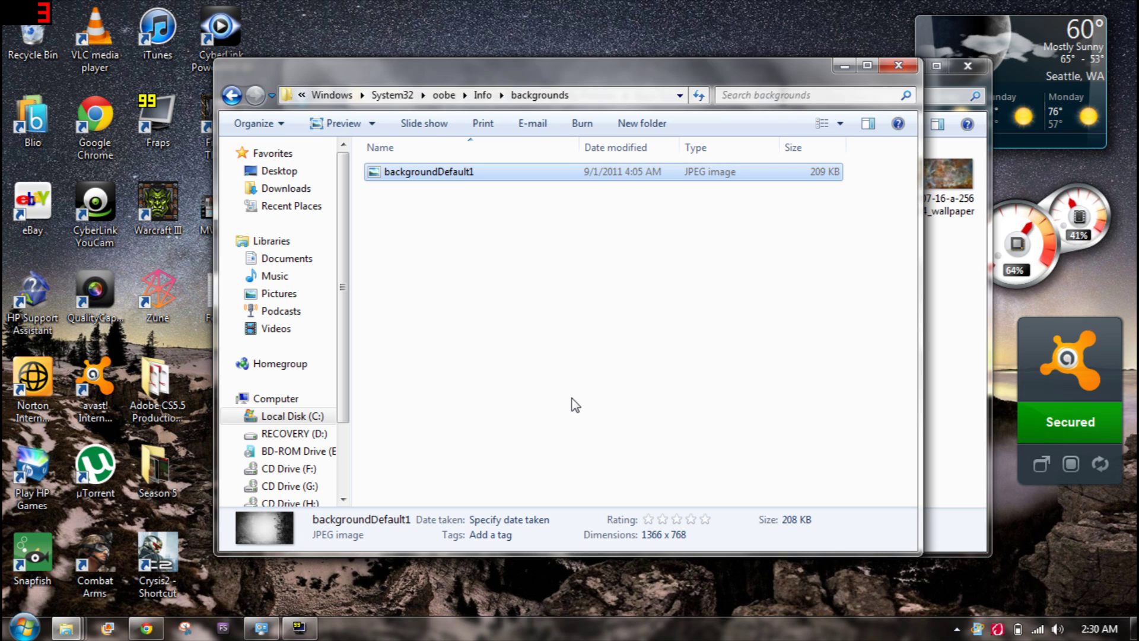
right_click(451, 176)
left_click(552, 496)
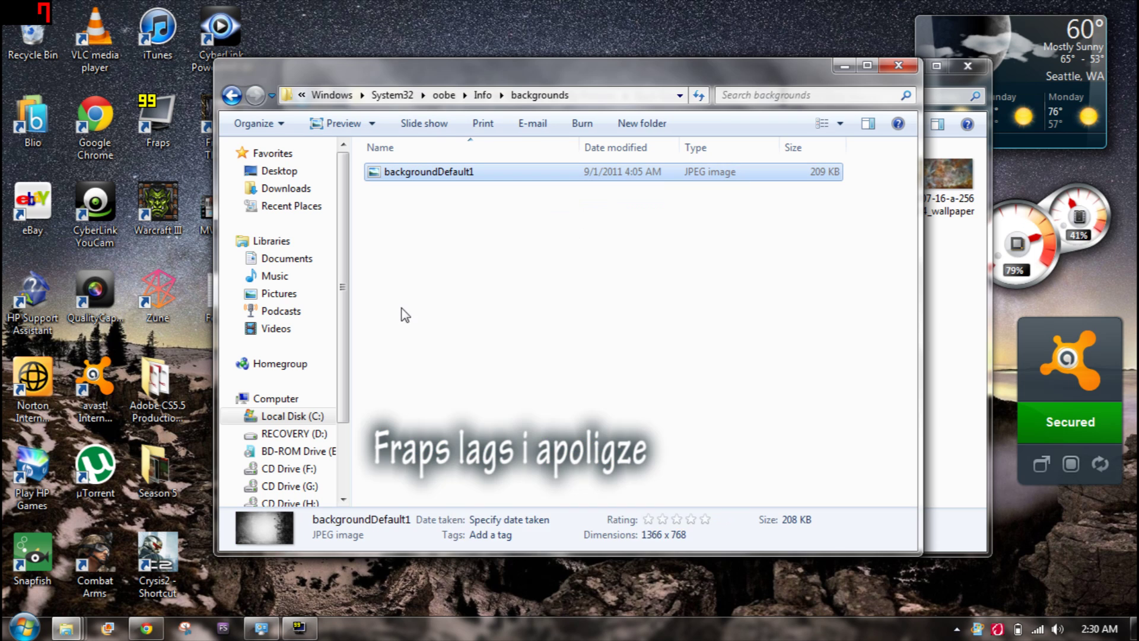
left_click(400, 314)
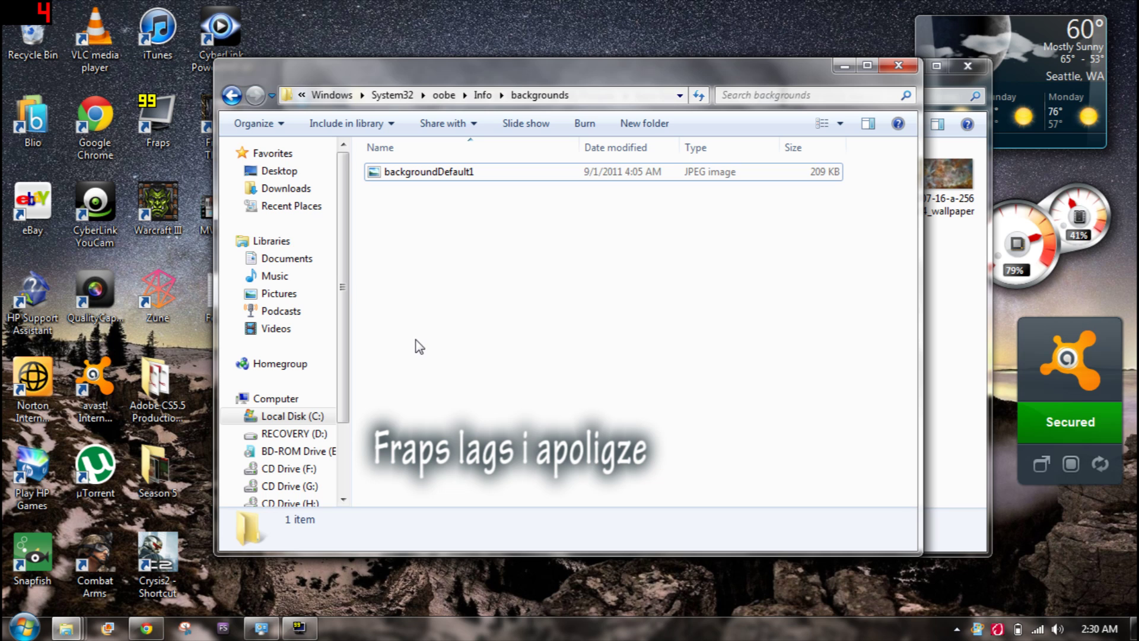
- Paste the wallpaper image into the backgrounds folder, leaving backgroundDefault1's name unchanged
key("ctrl+v")
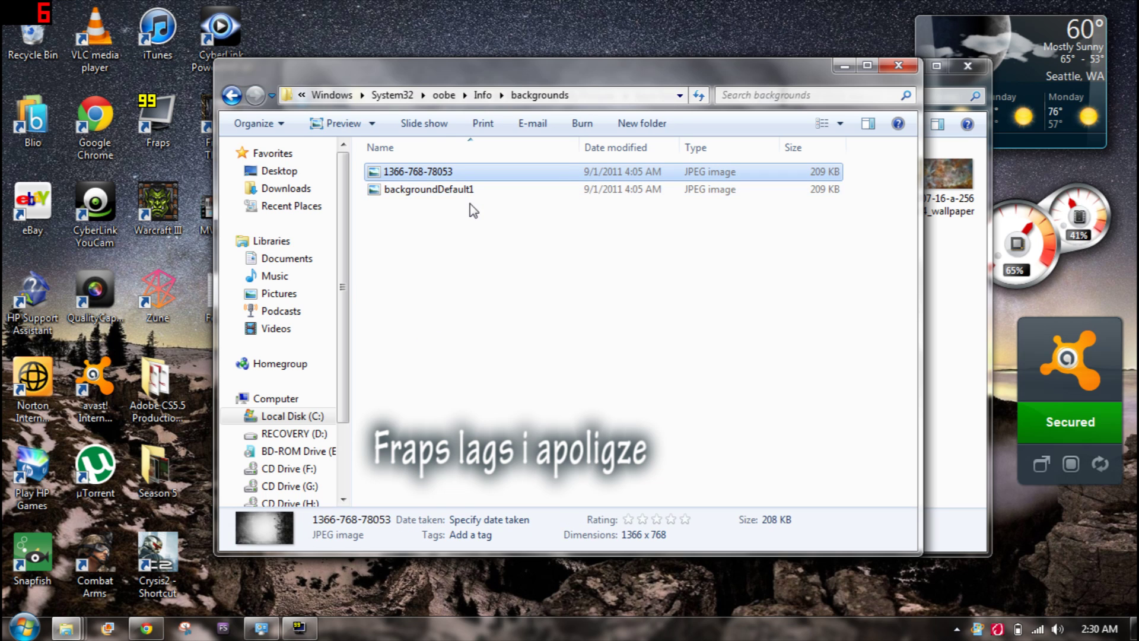
left_click(470, 204)
left_click(431, 177)
left_click(449, 200)
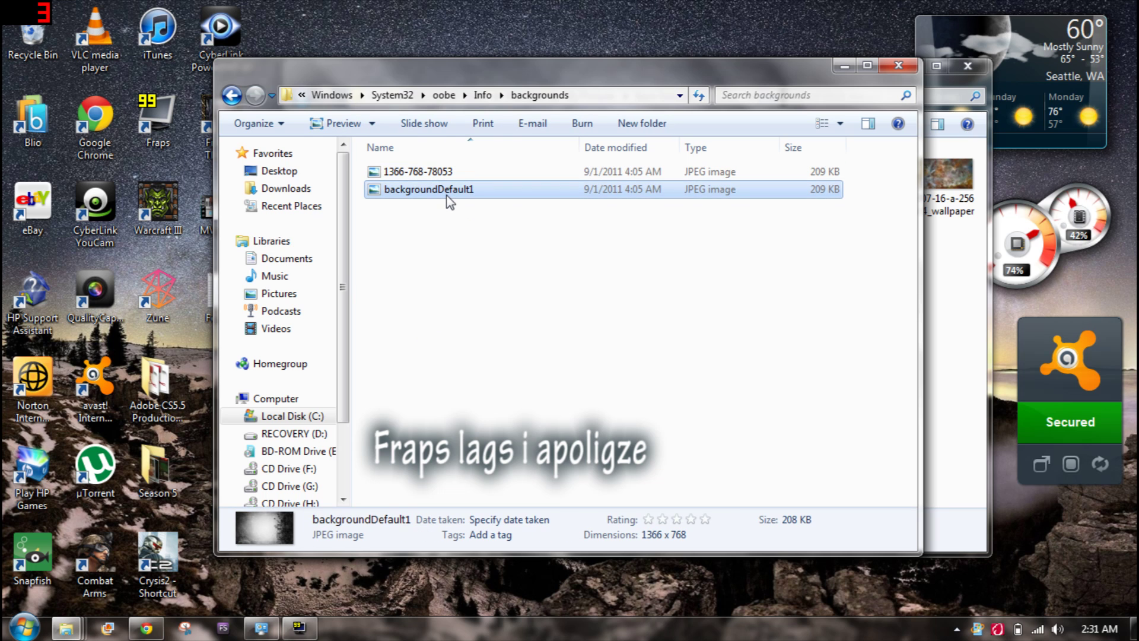
right_click(448, 201)
left_click(509, 574)
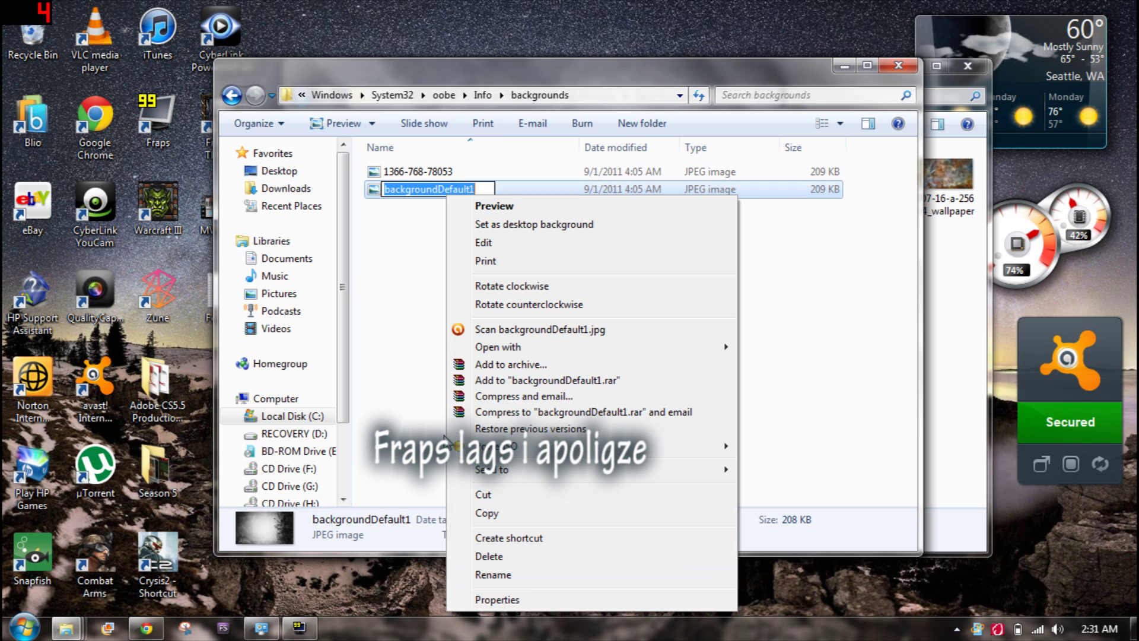
left_click(469, 189)
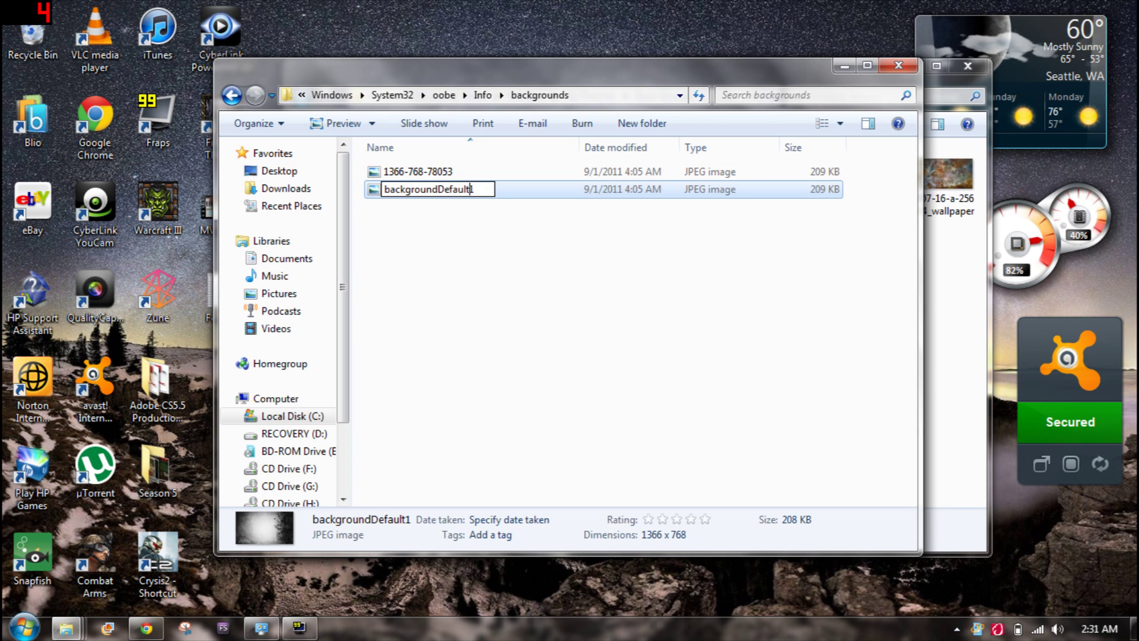
left_click_drag(469, 188, 374, 191)
left_click(452, 299)
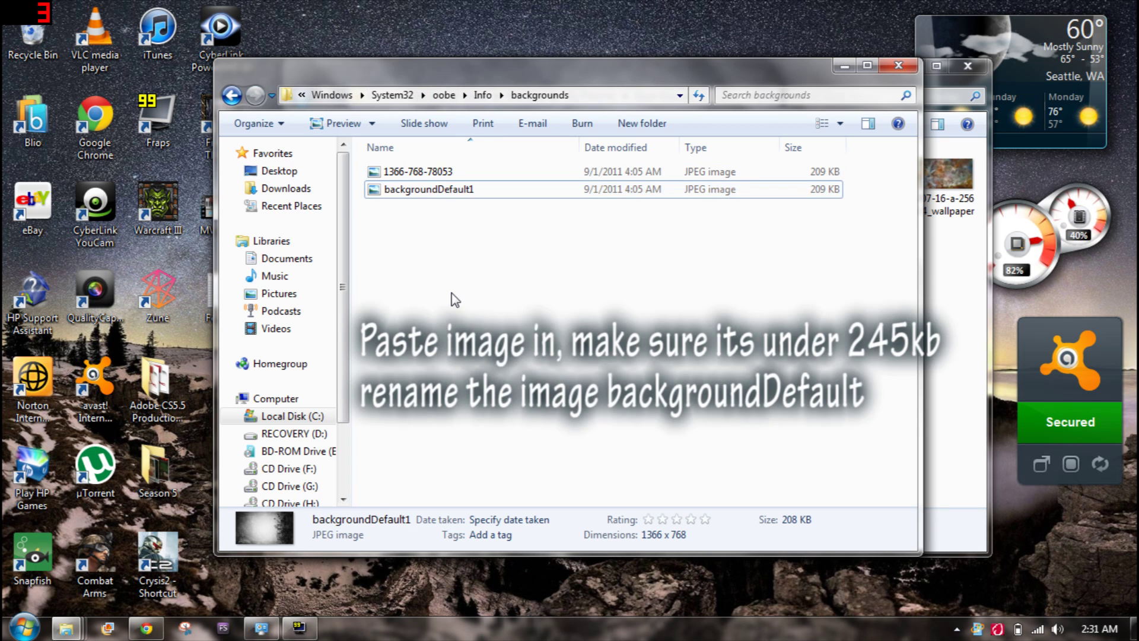
- Copy from the pasted wallpaper image and cancel another rename of backgroundDefault1
left_click(436, 171)
right_click(429, 171)
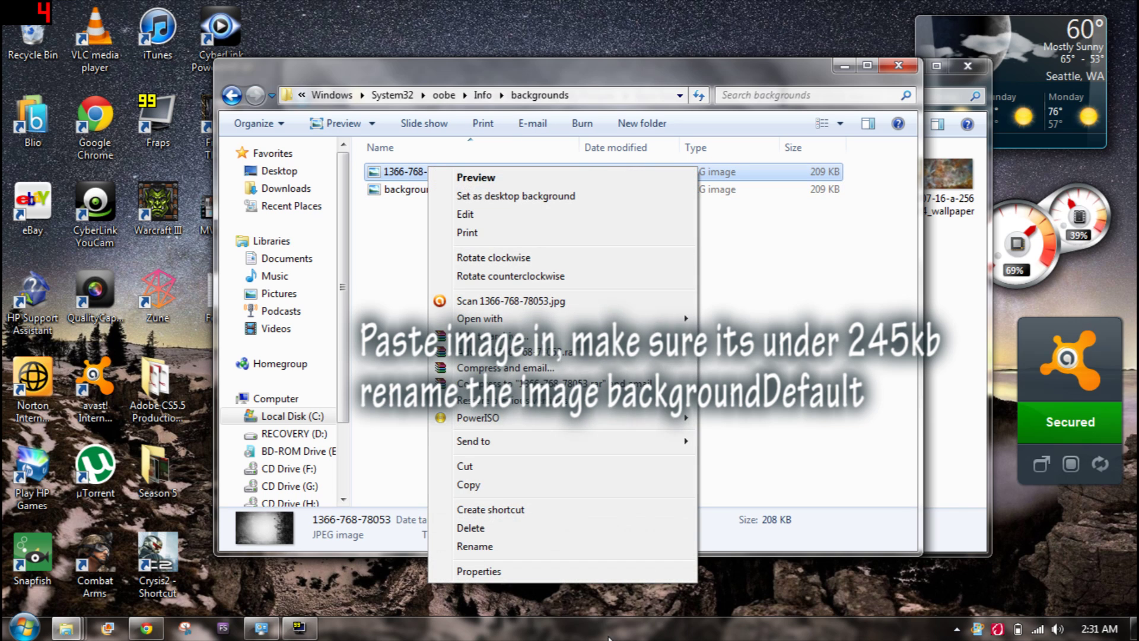
left_click(481, 489)
right_click(430, 177)
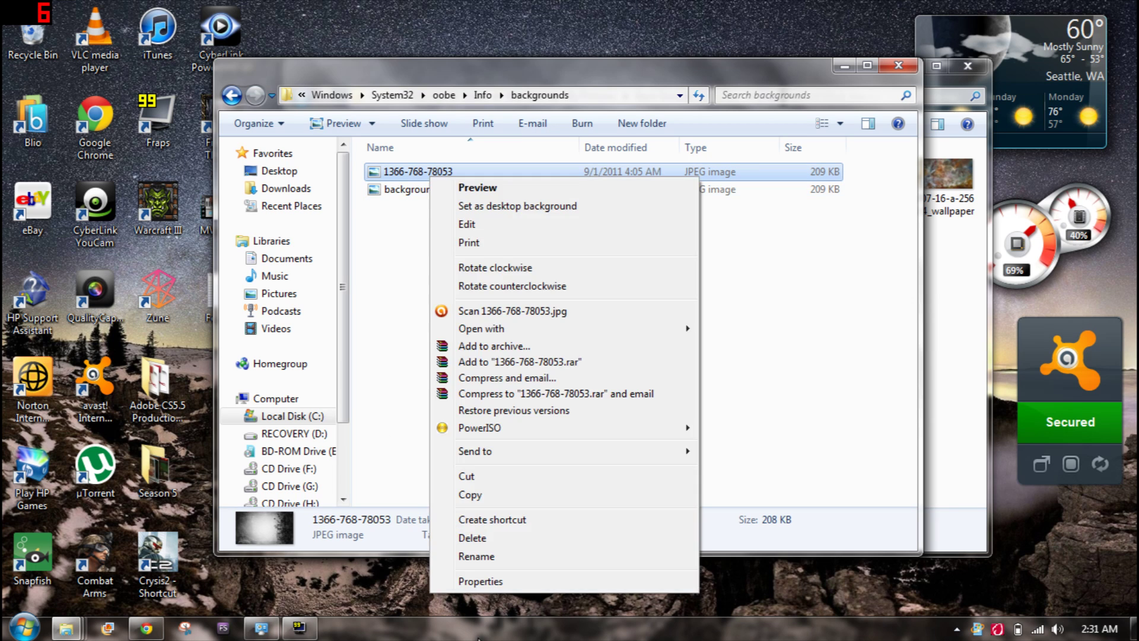
left_click(423, 106)
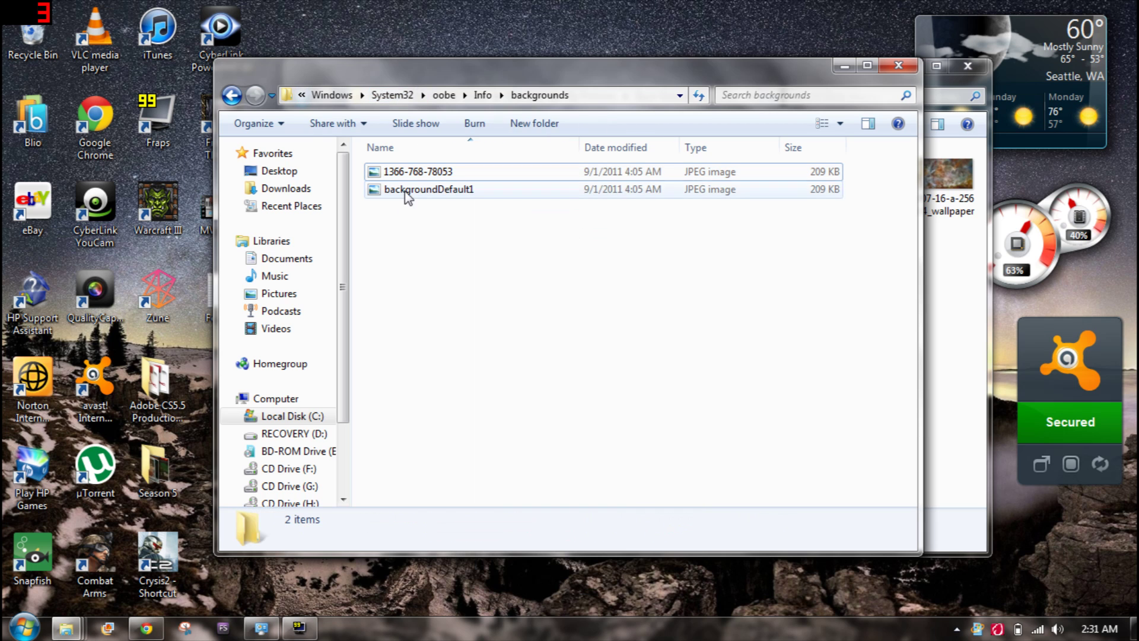
left_click(406, 191)
right_click(406, 192)
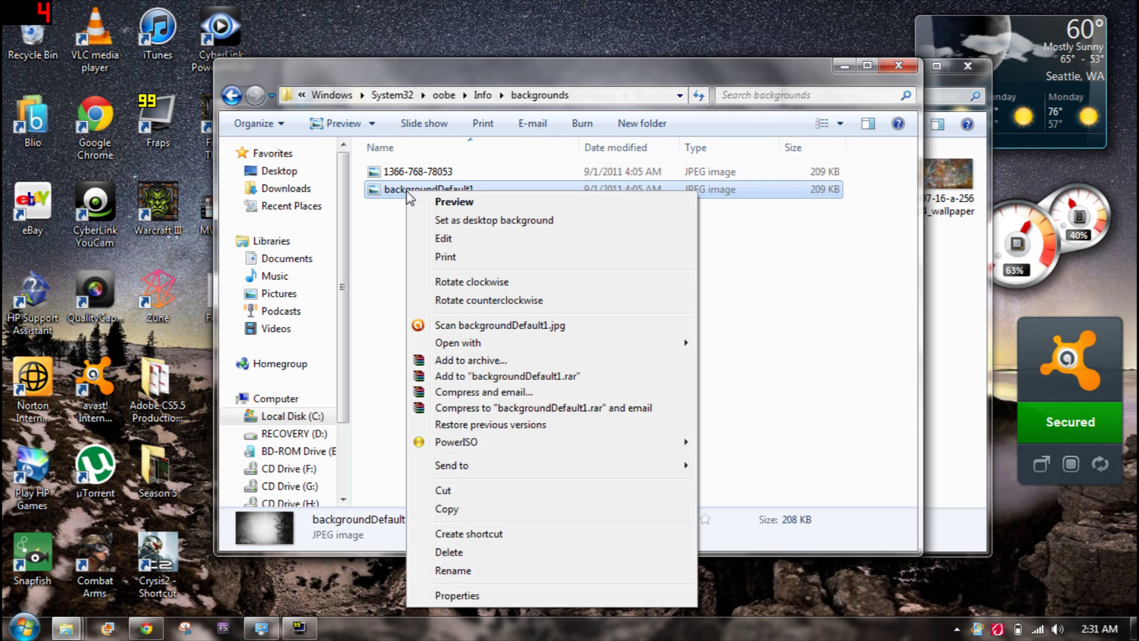
left_click(473, 570)
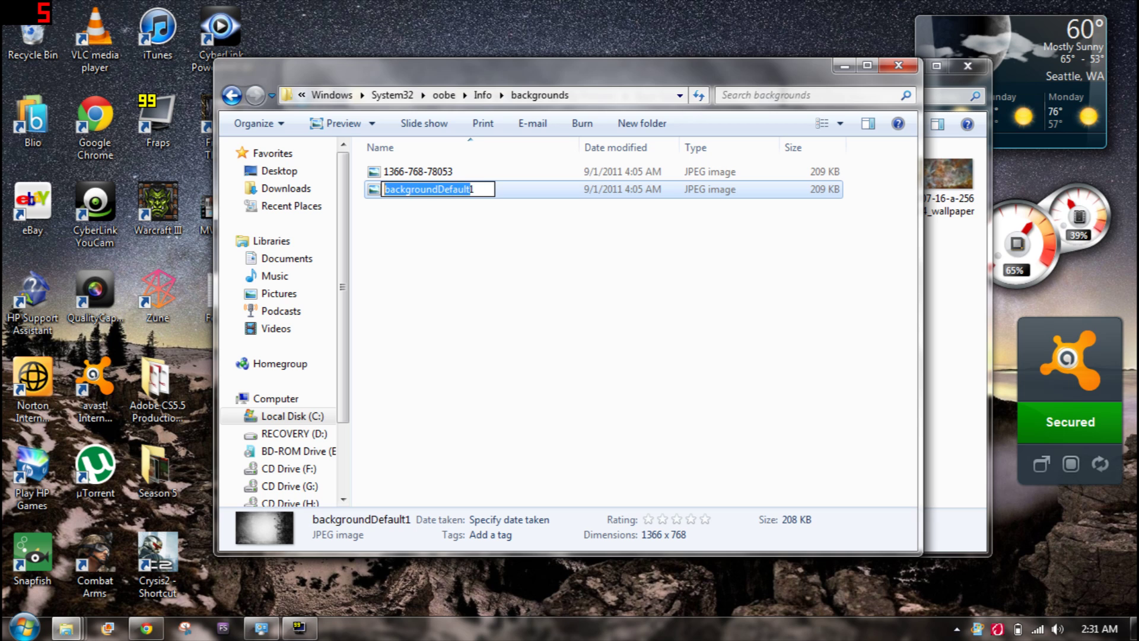
left_click(528, 318)
left_click(432, 172)
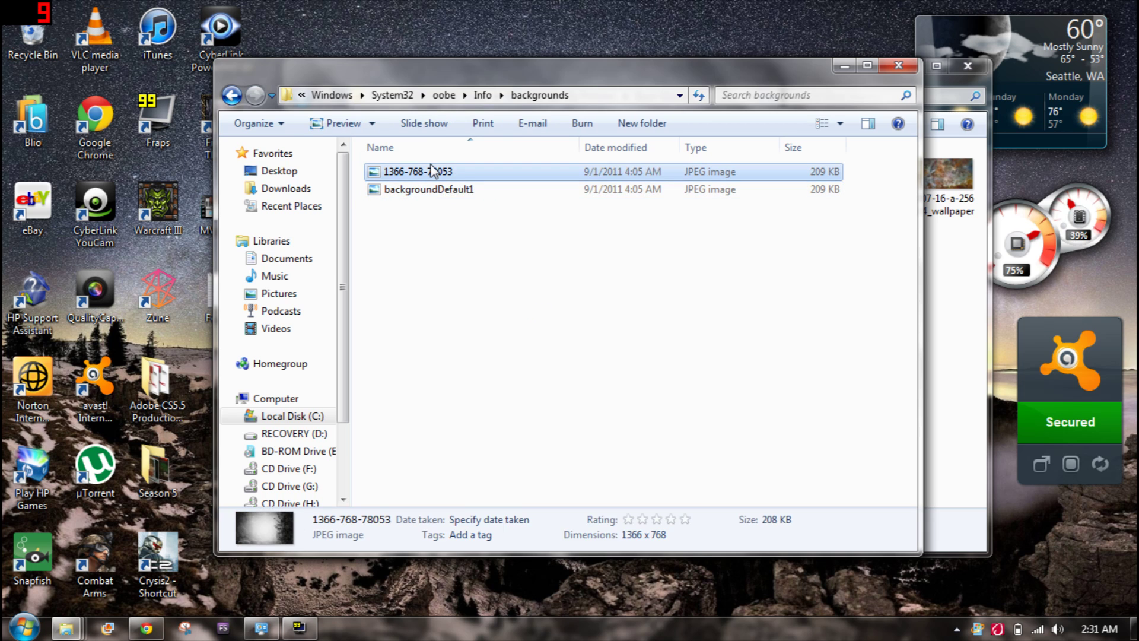
right_click(433, 172)
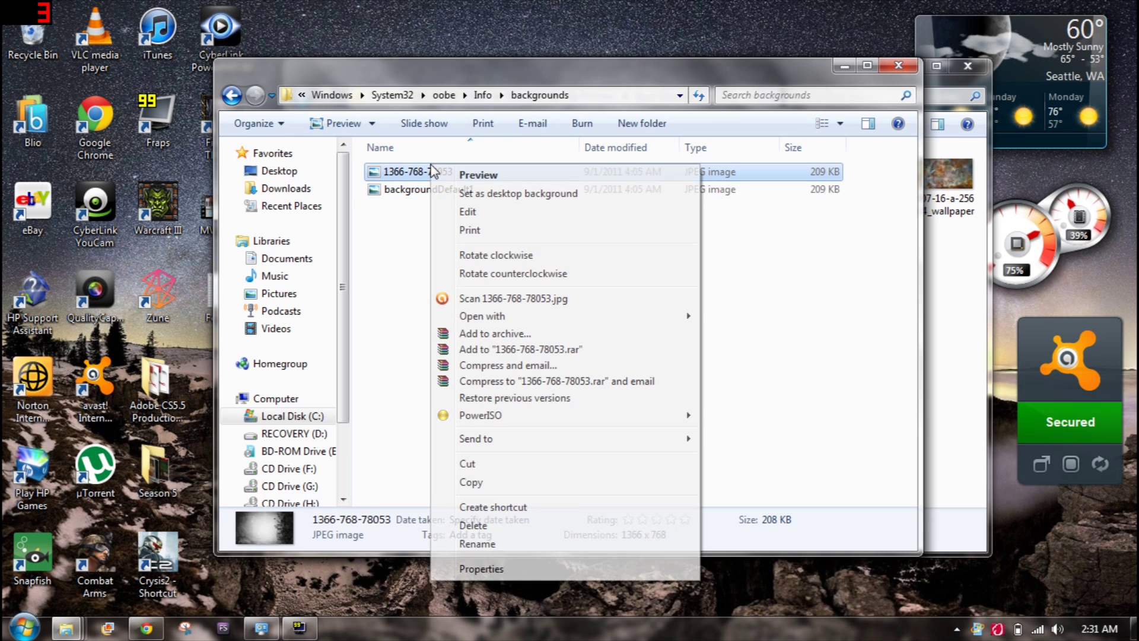
left_click(492, 544)
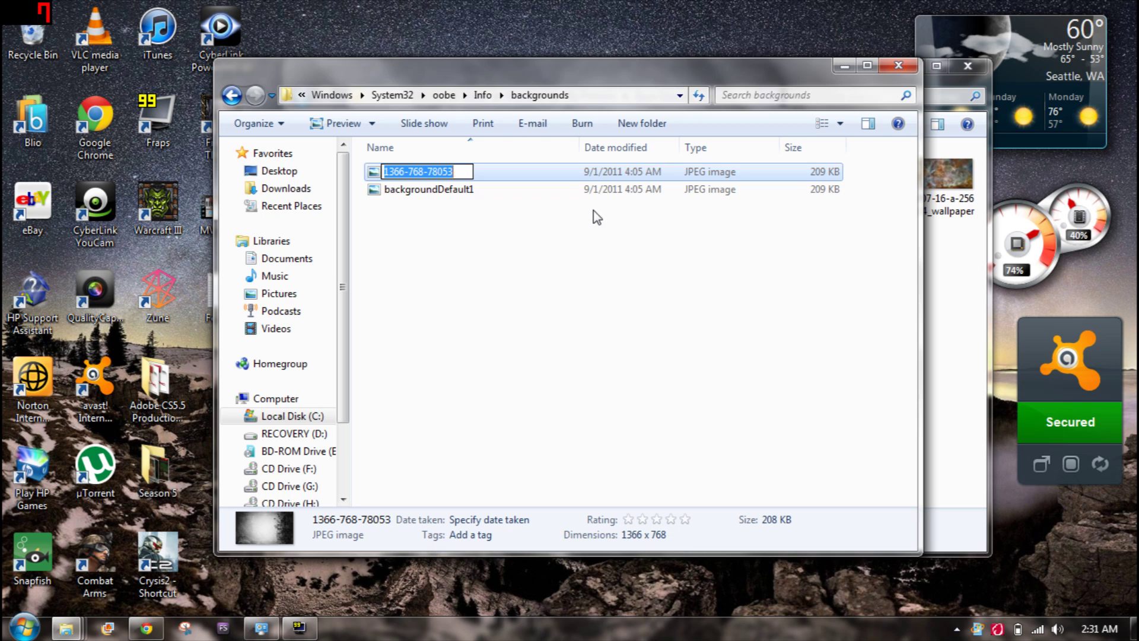
key("ctrl+v")
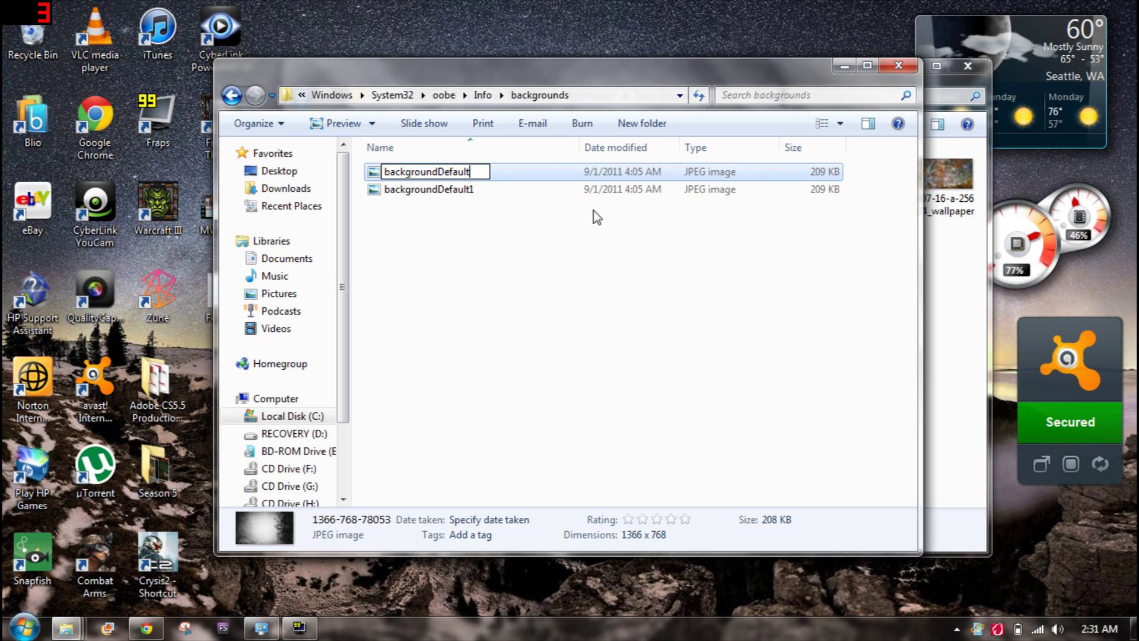
left_click(554, 247)
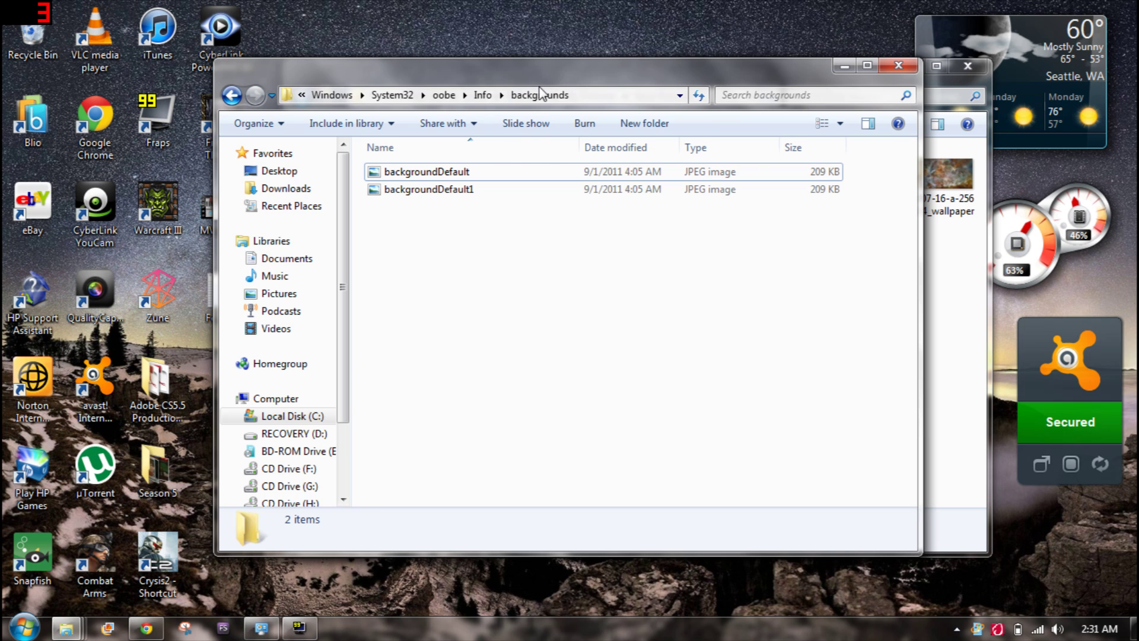
left_click_drag(563, 78, 512, 72)
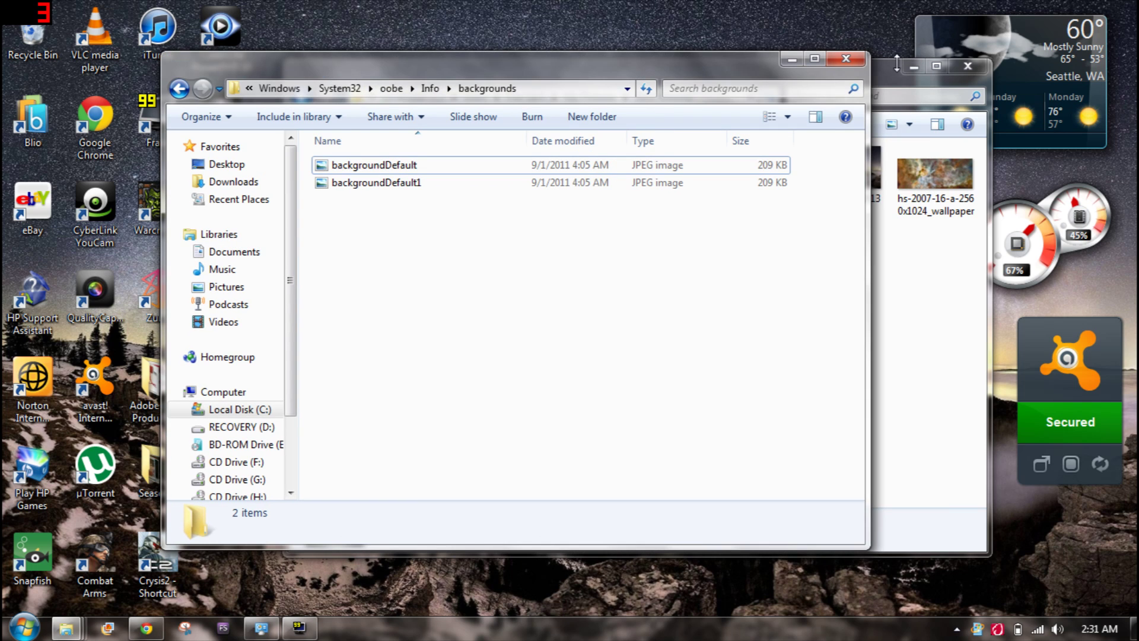